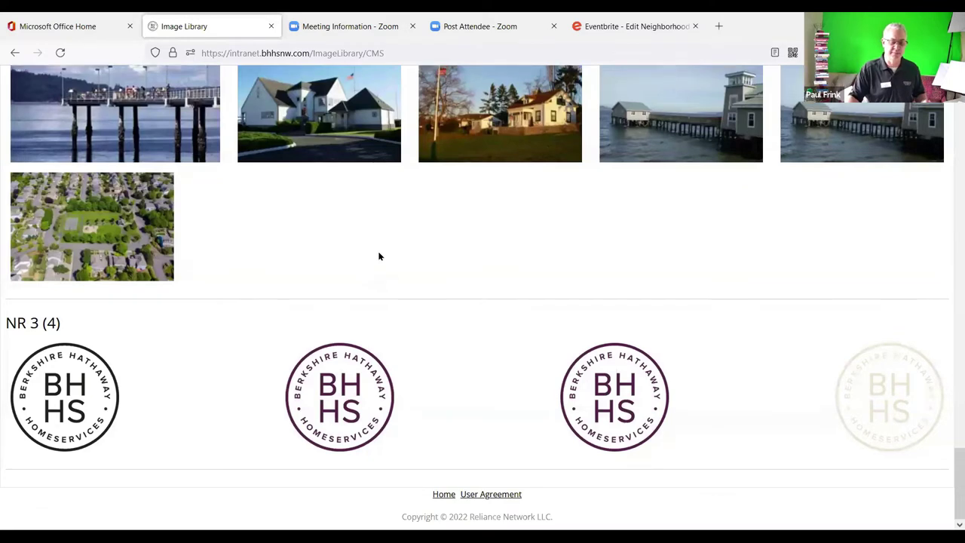
Return to the top of the page and open the saved search manager from Site Builder > Search
scroll(379, 254, up, 1)
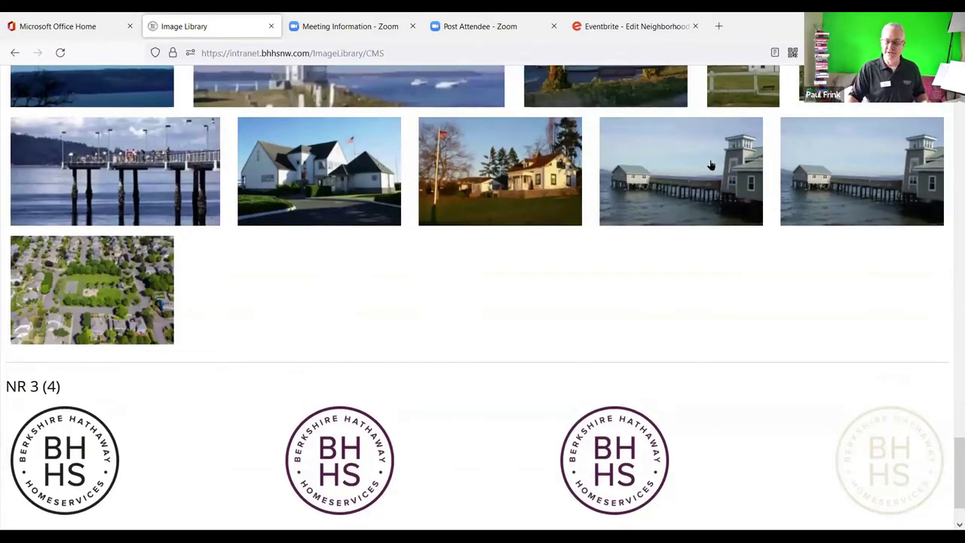
scroll(698, 164, up, 1)
scroll(698, 164, up, 1)
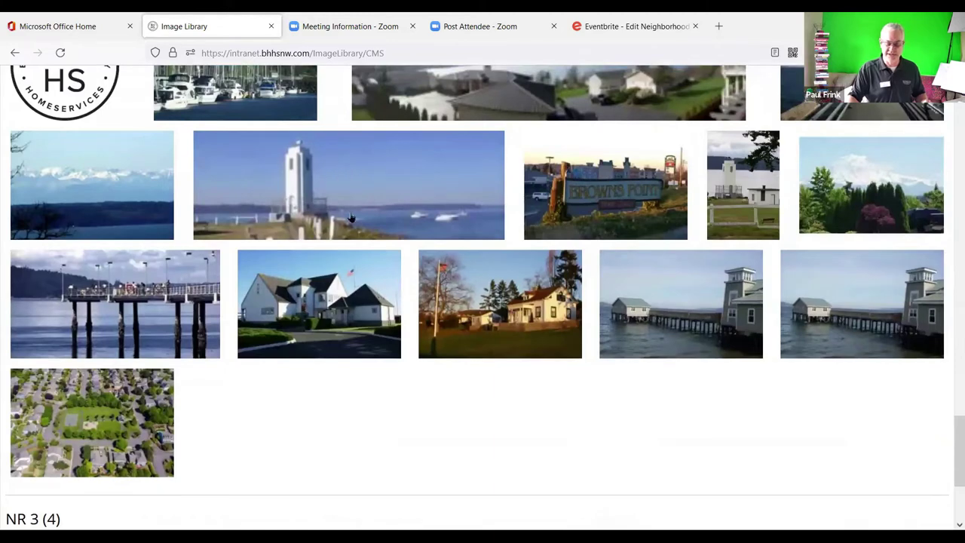
scroll(596, 252, up, 5)
scroll(596, 252, up, 20)
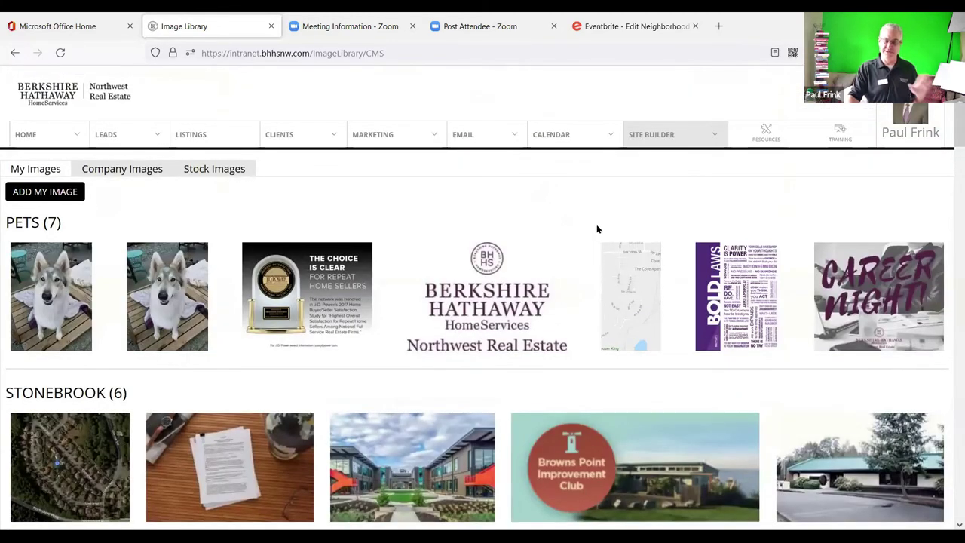
click(663, 135)
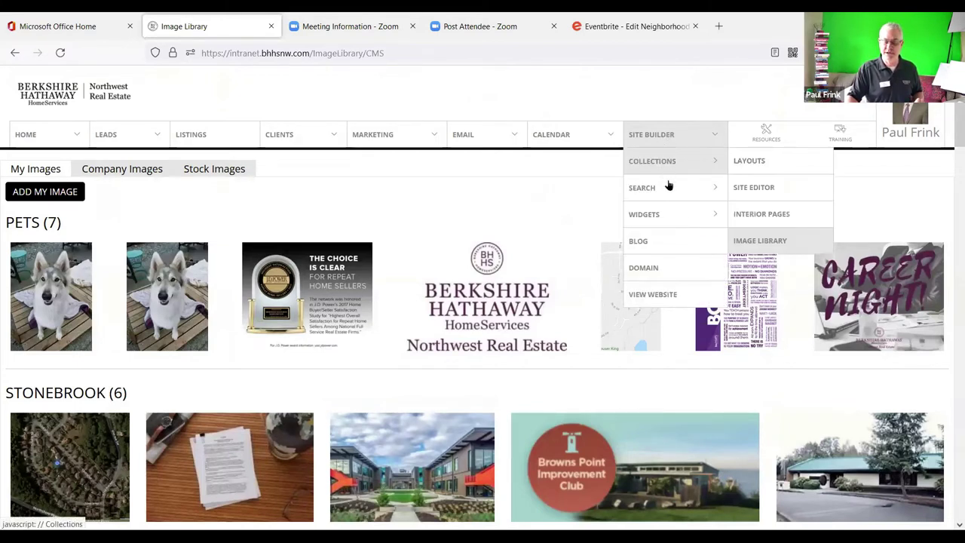
mouse_move(668, 192)
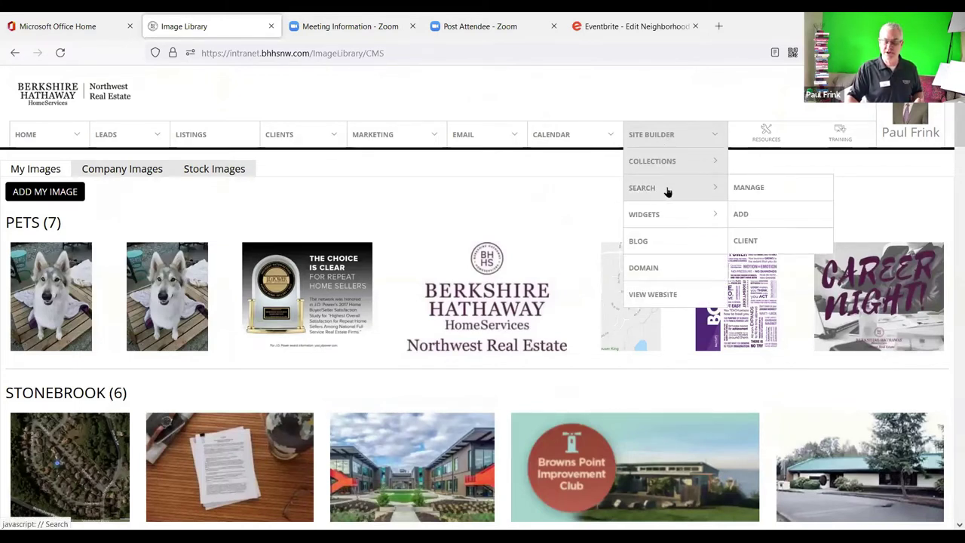
click(737, 190)
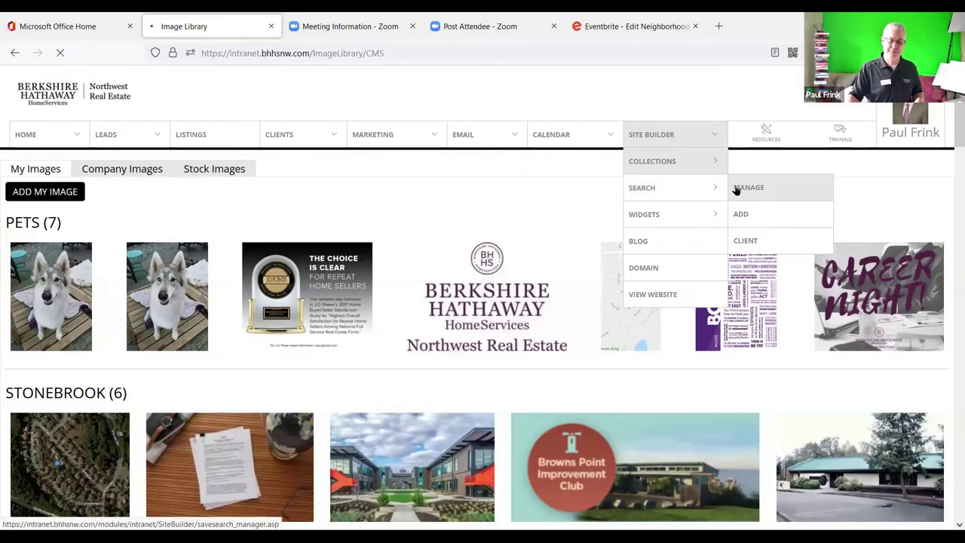
scroll(489, 252, down, 3)
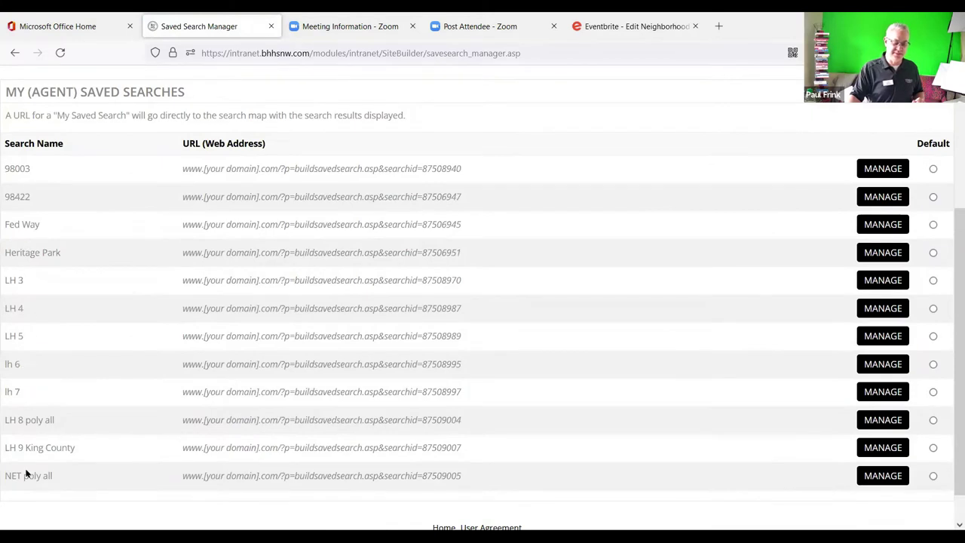
scroll(106, 295, up, 1)
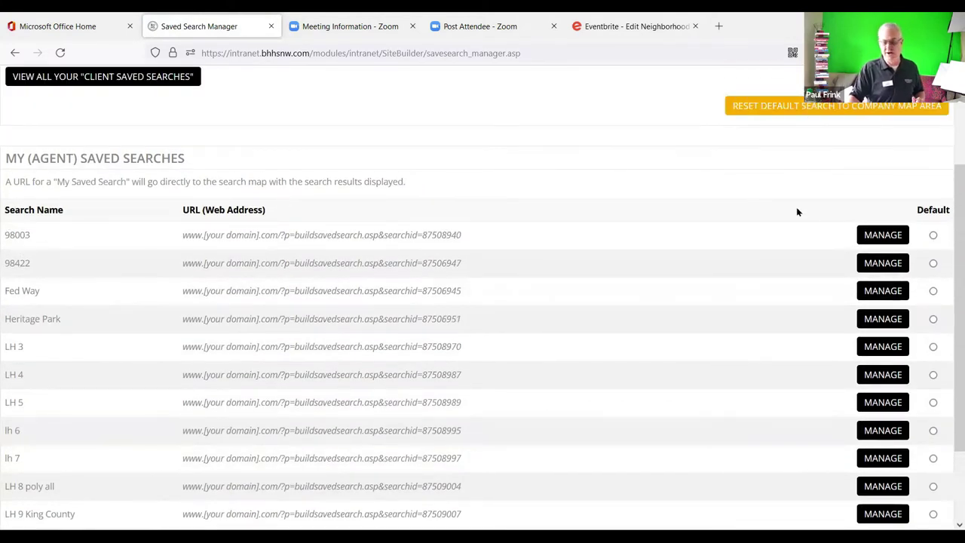
click(894, 236)
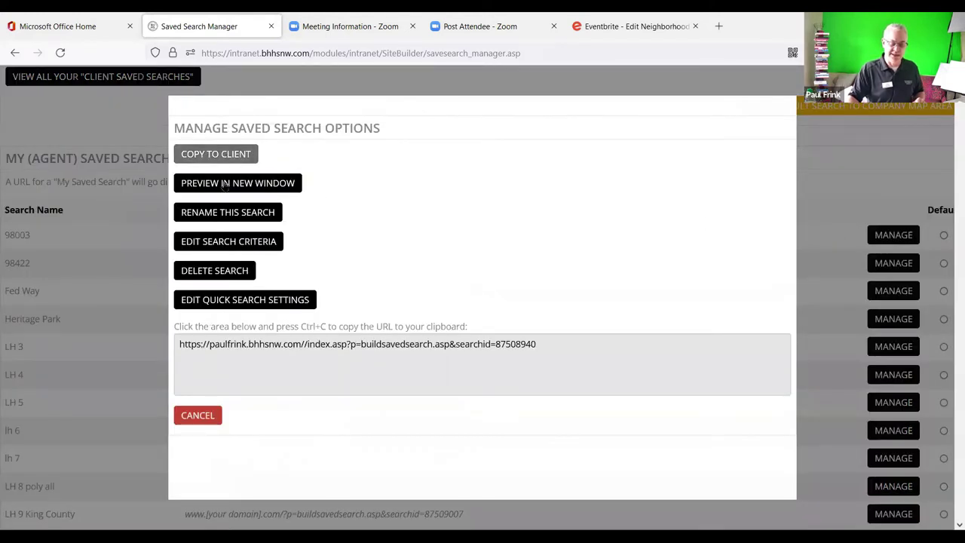
click(354, 344)
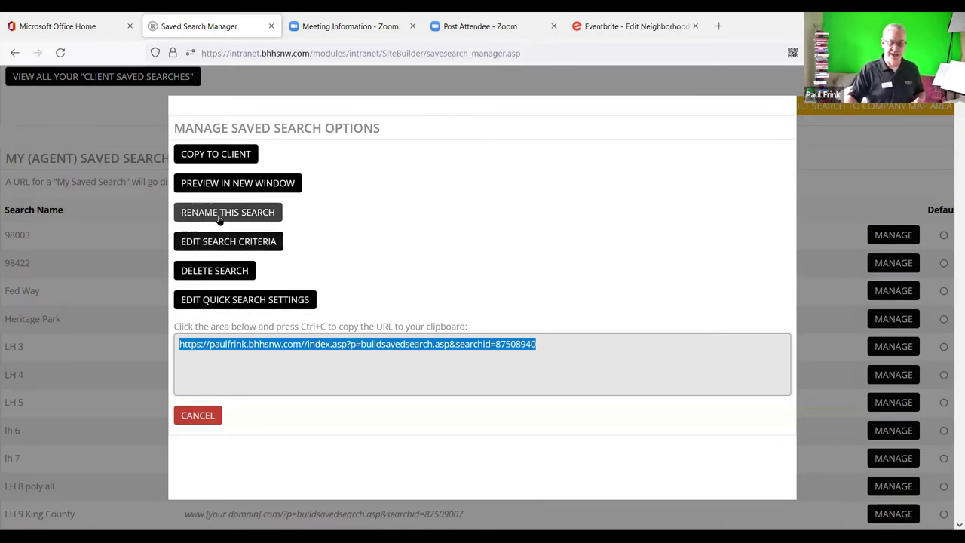
click(198, 420)
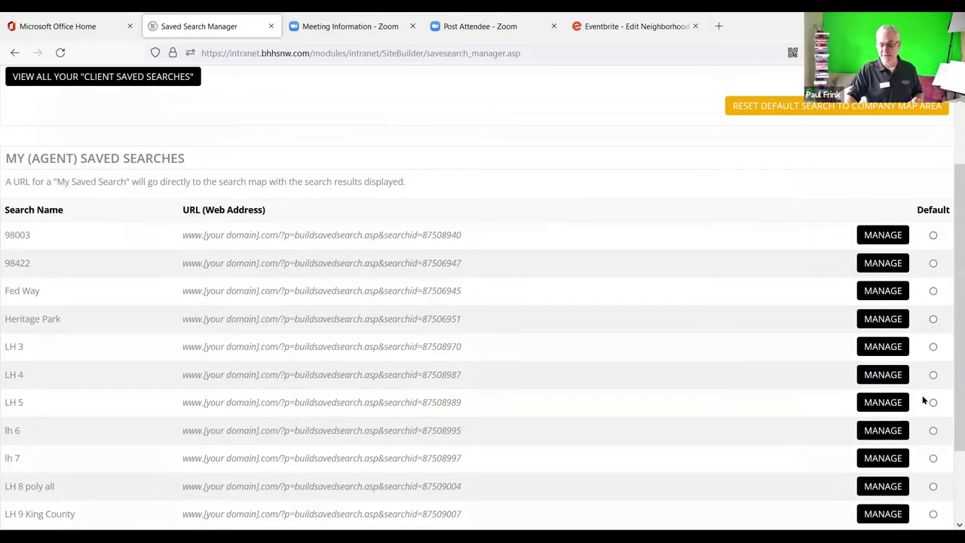
Mark the 98422 row as the Default saved search and confirm the update alert
click(933, 263)
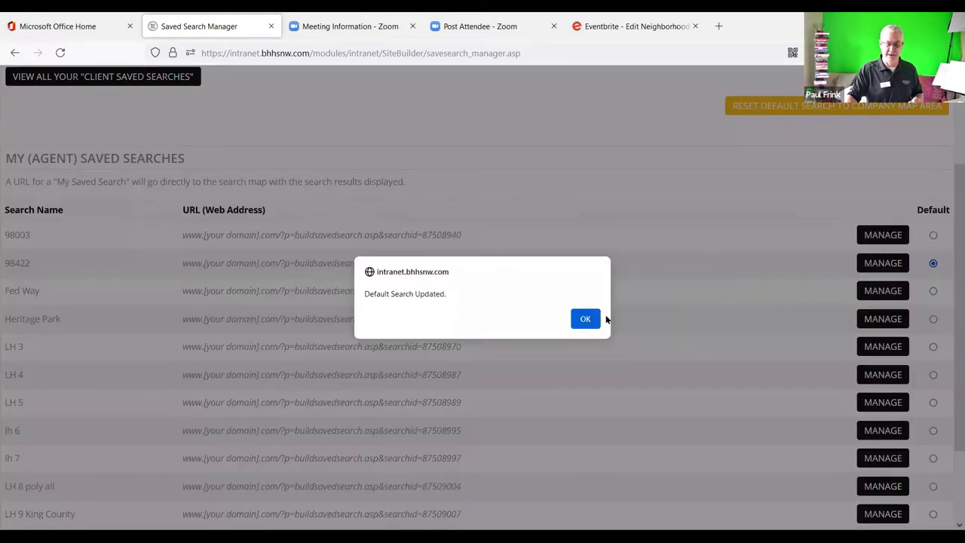
click(578, 318)
scroll(495, 171, up, 2)
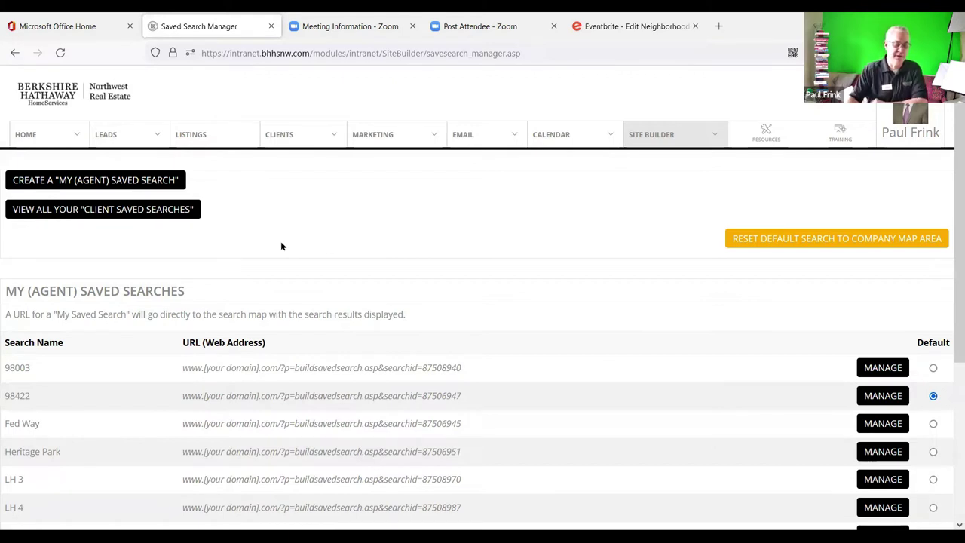
Create a new My (Agent) Saved Search and clear its 98422 location
click(92, 176)
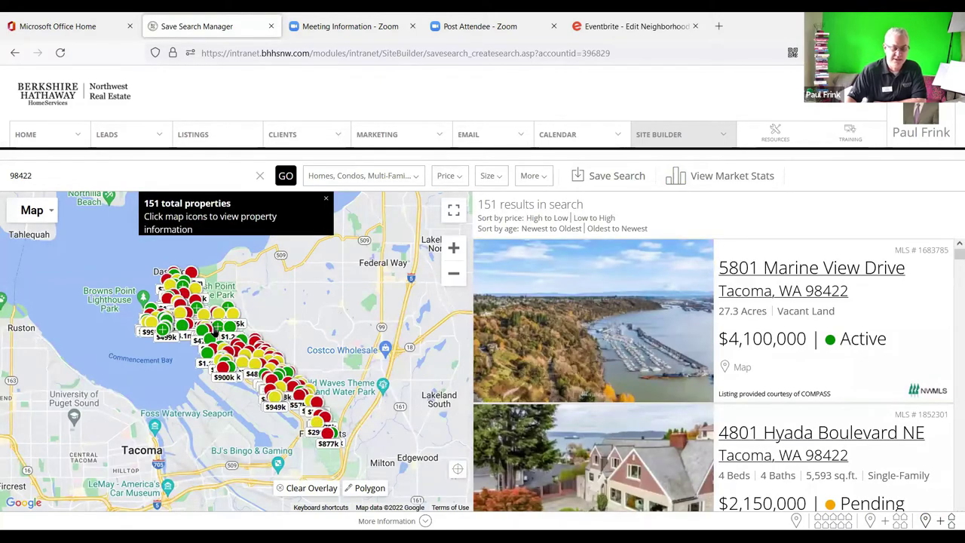
click(326, 199)
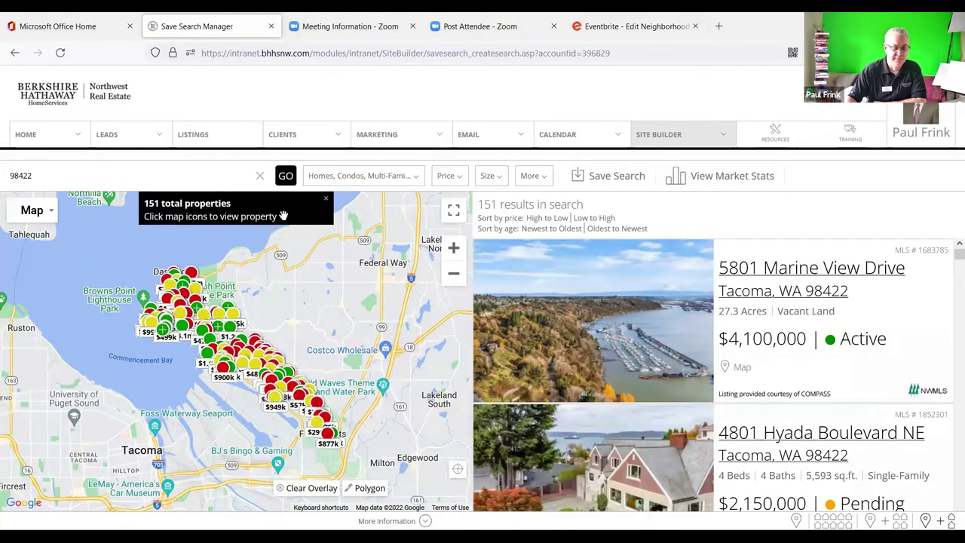
click(259, 175)
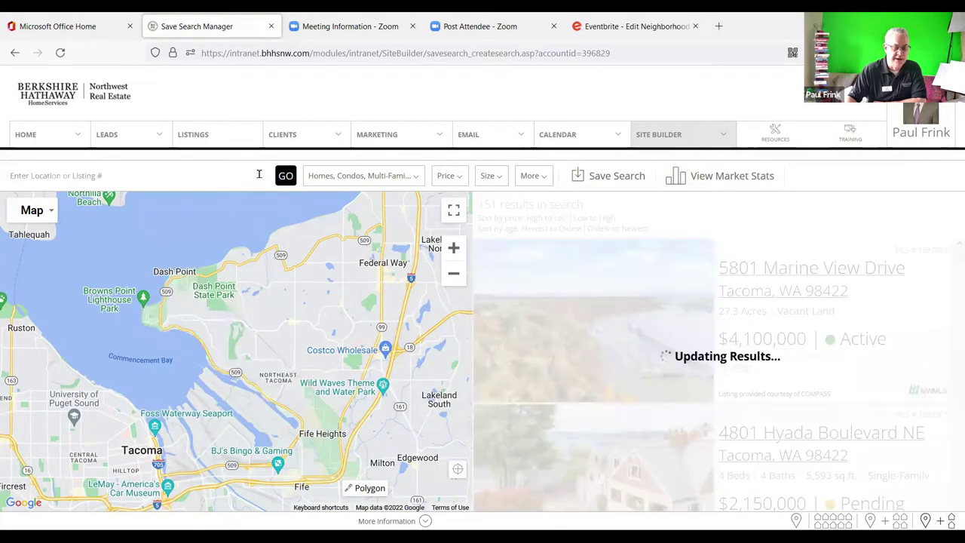
Search the Campus Highlands - Fed Wy neighborhood, then remove that location again
click(123, 175)
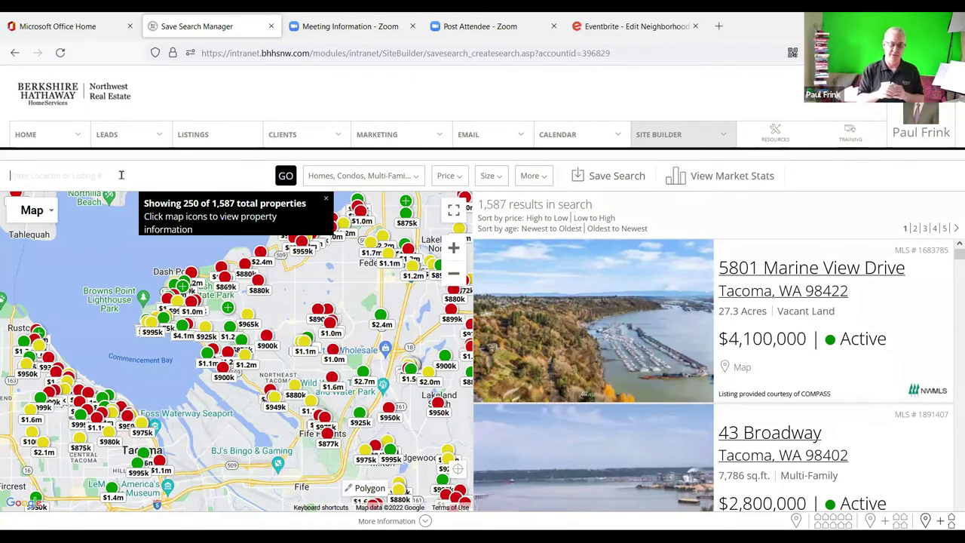
text(fed)
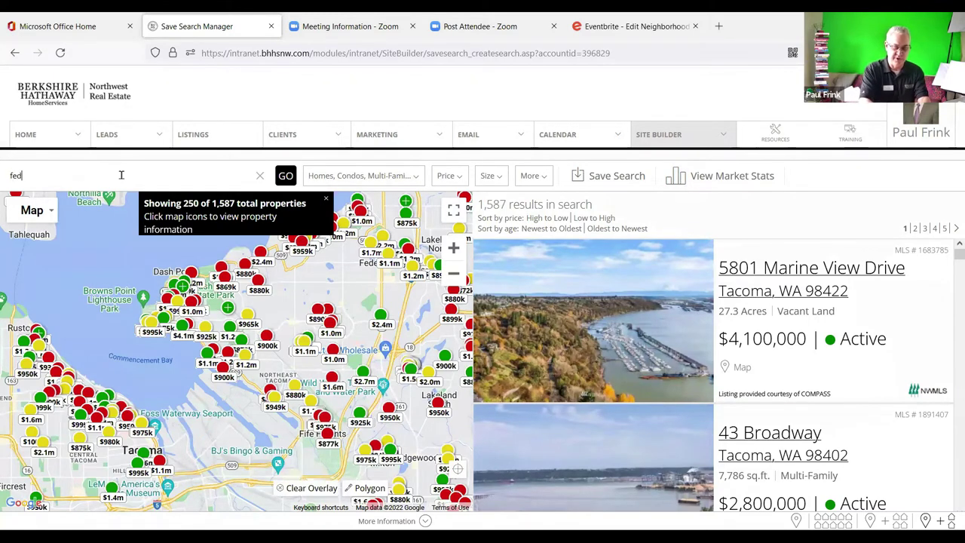
text(eral way)
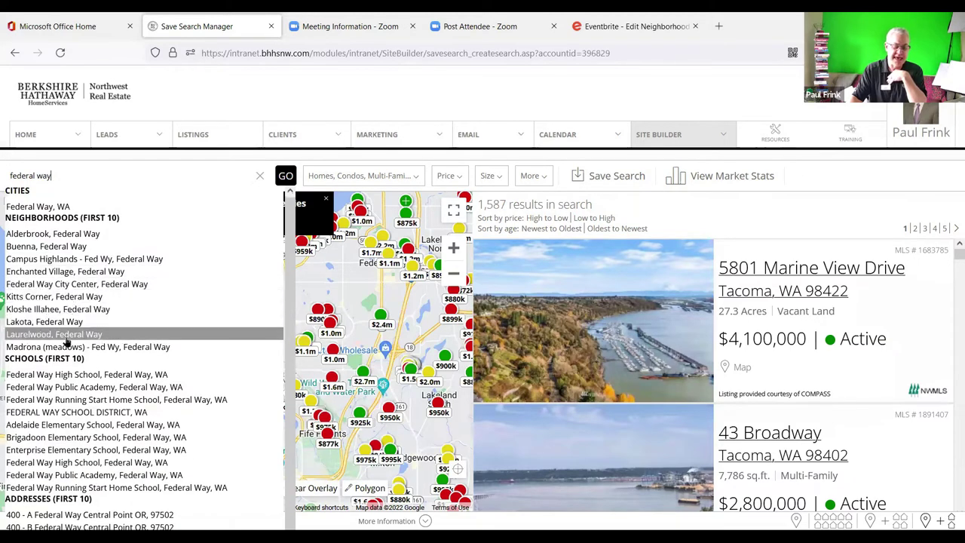
click(72, 259)
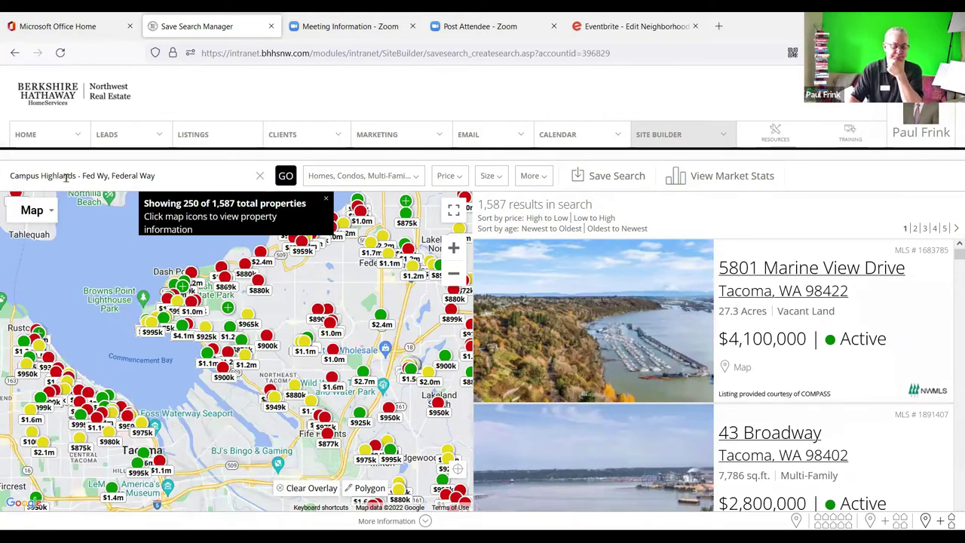
click(285, 177)
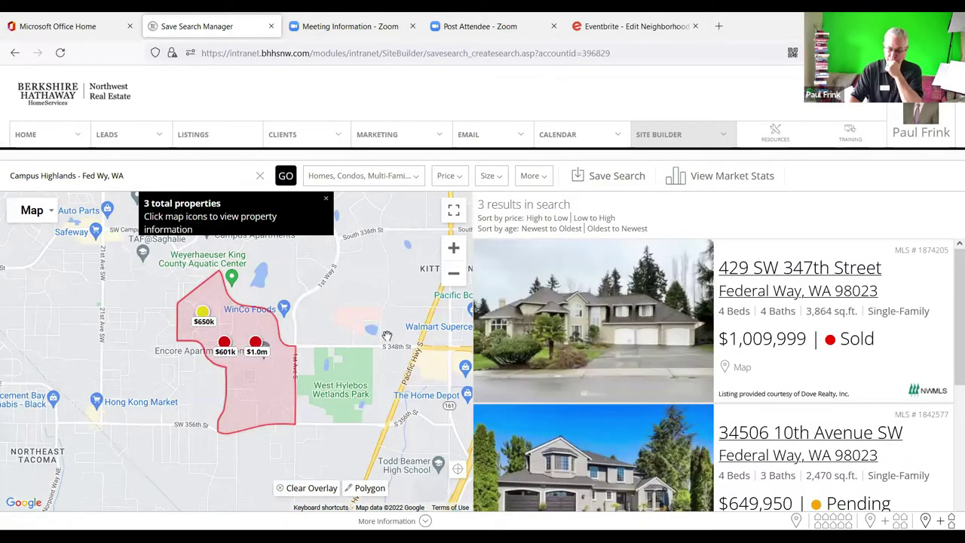
click(261, 175)
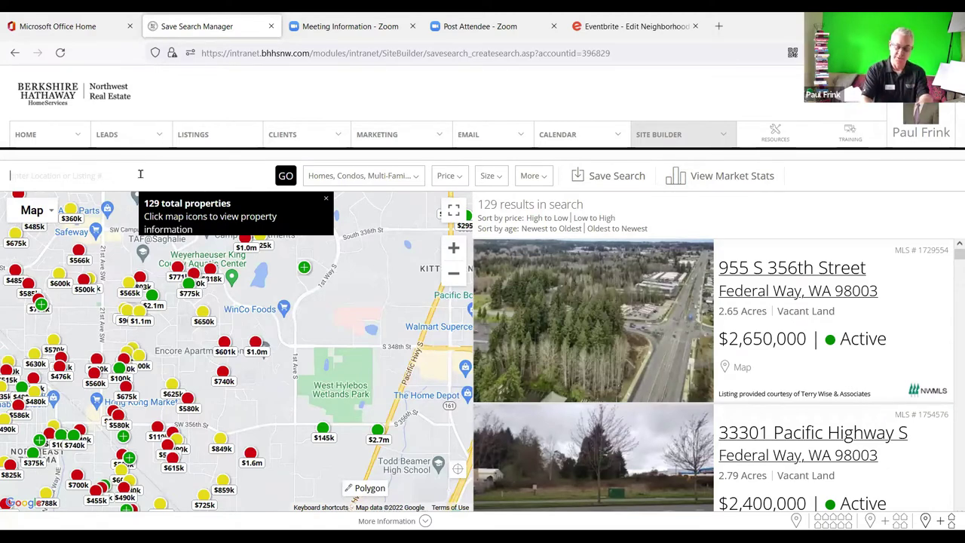
Search ZIP code 98003 and zoom the map in on its 244 listings
text(98422)
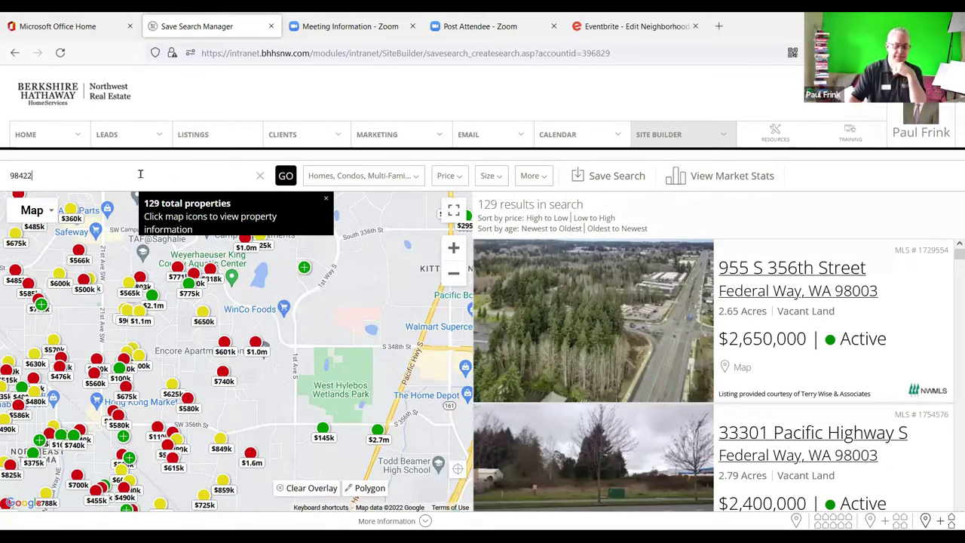
key(BackSpace)
key(BackSpace)
key(BackSpace)
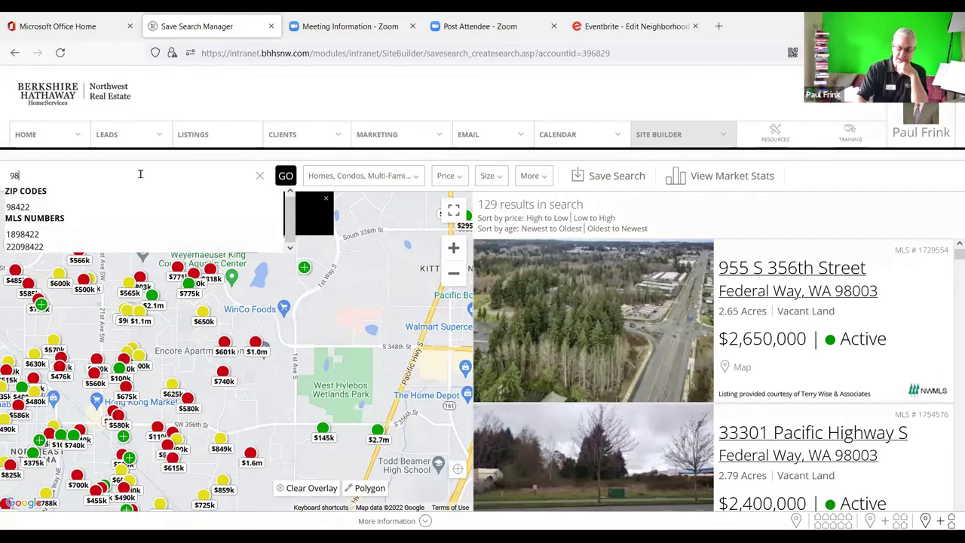
text(003)
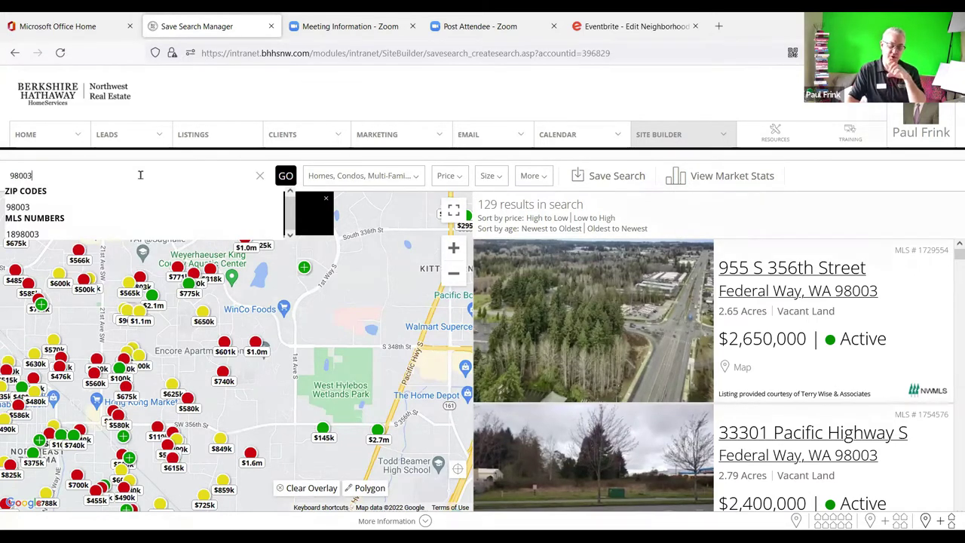
click(27, 208)
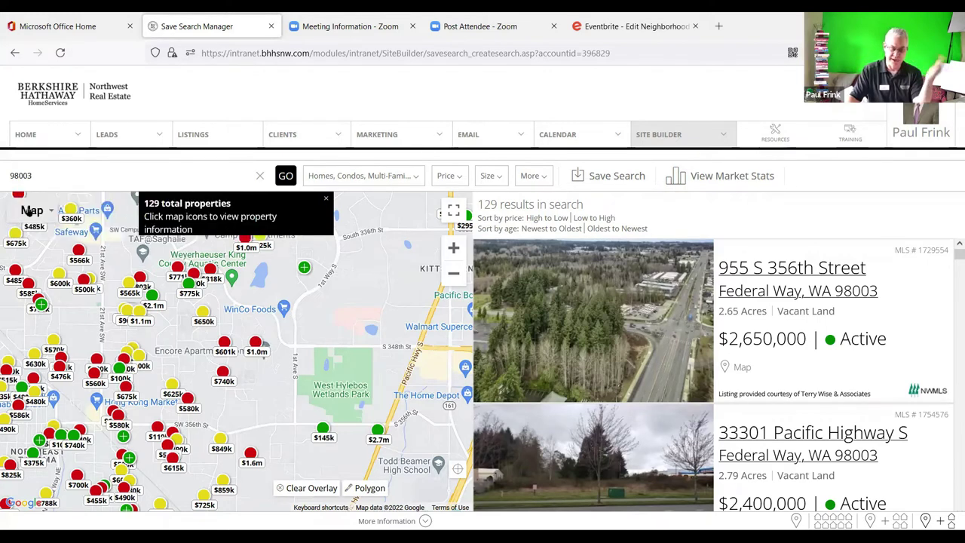
click(285, 175)
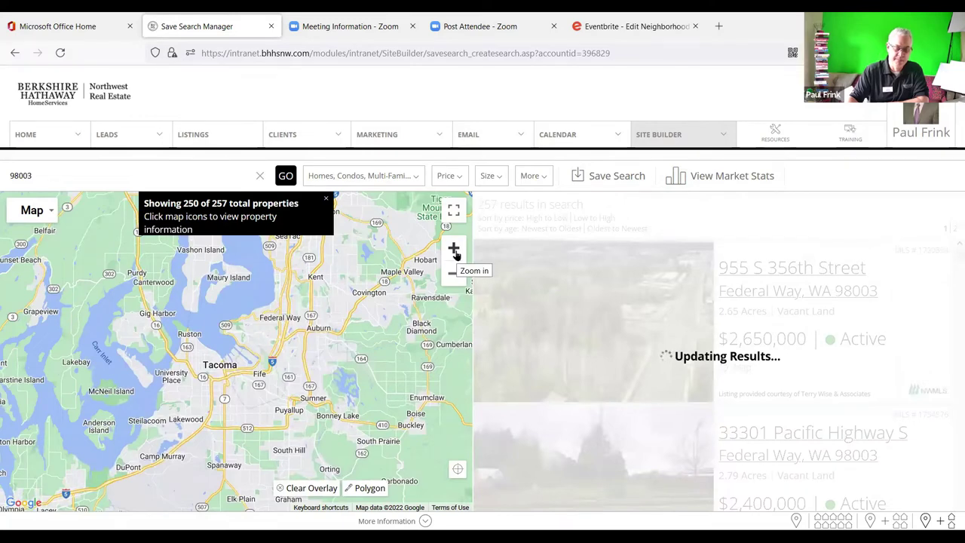
click(455, 254)
click(454, 253)
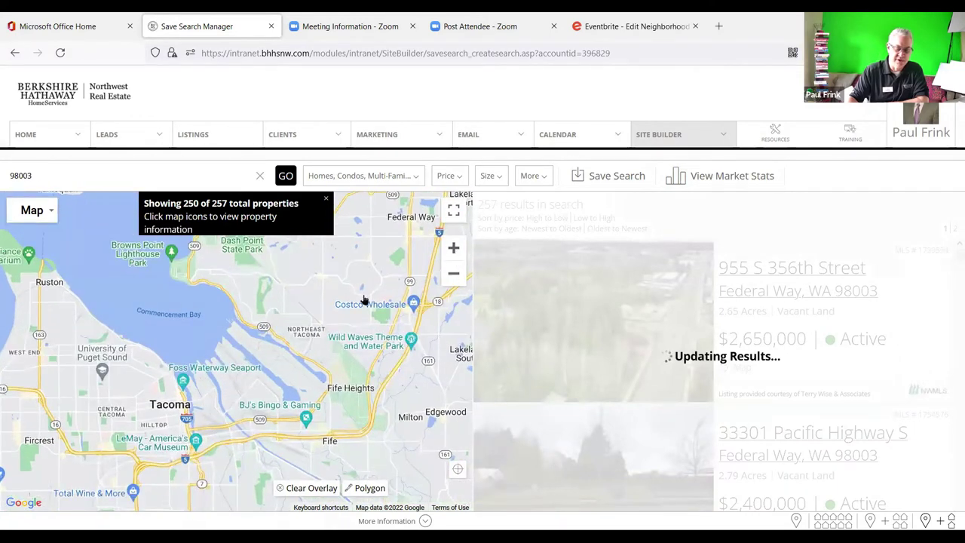
drag(328, 327, 305, 350)
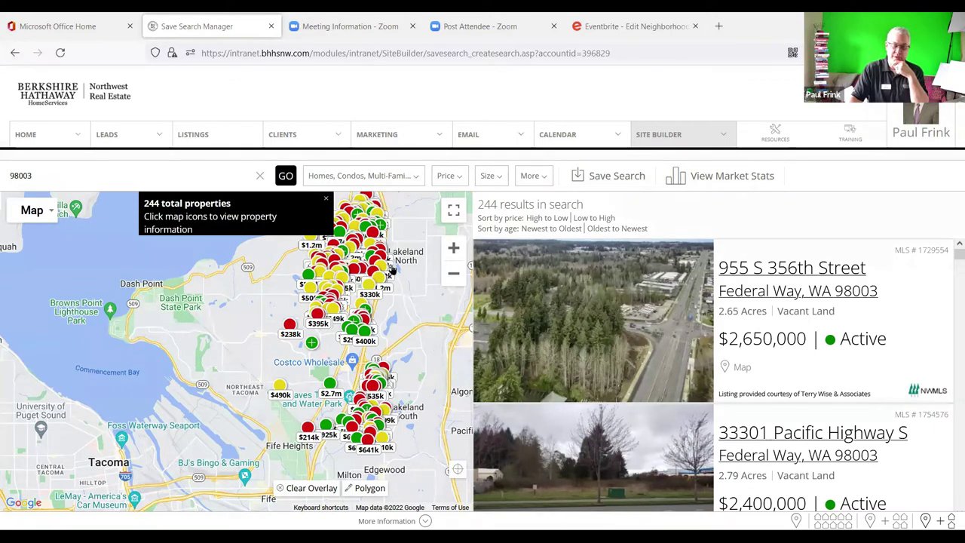
Replace 98003 with 'Campus Highlands - Fed Wy, Federal Way' and submit the property-type filters
click(375, 182)
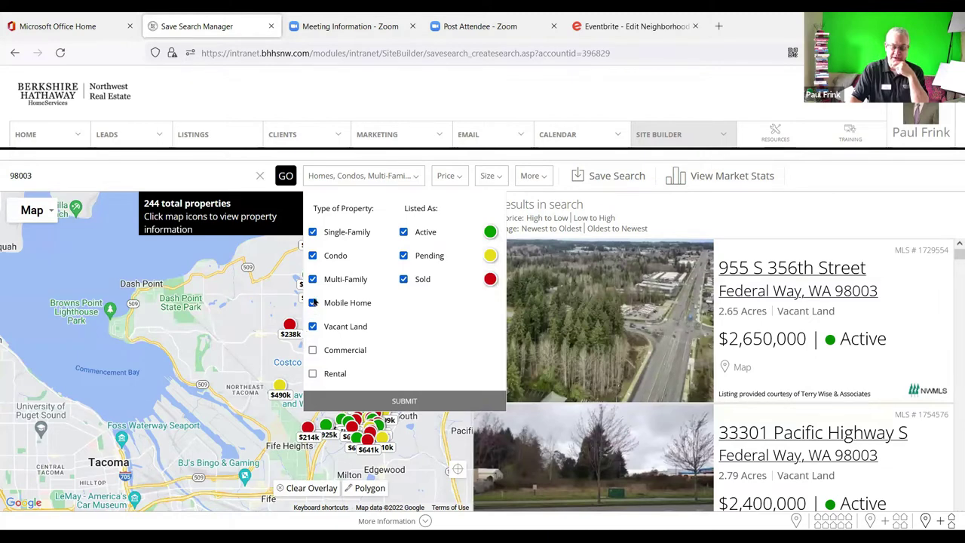
click(261, 177)
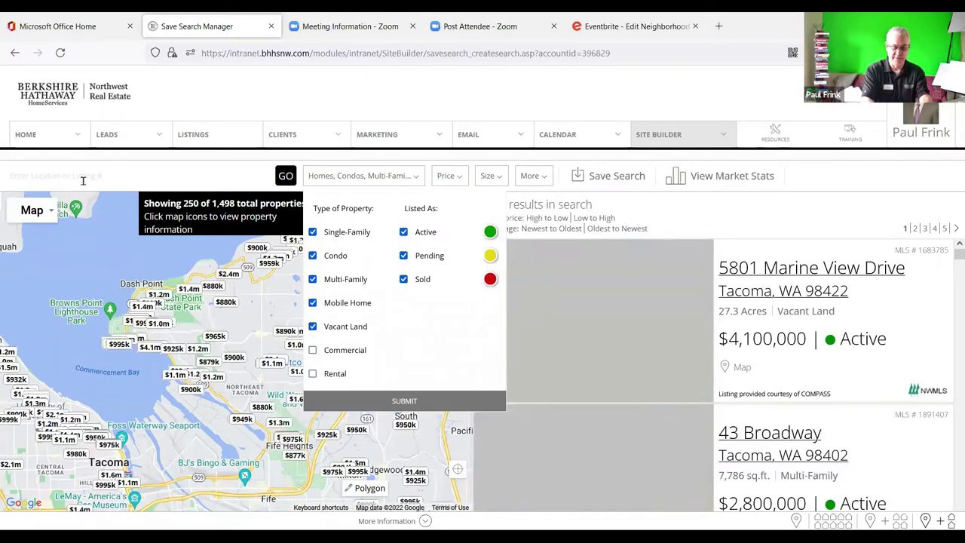
text(federal way)
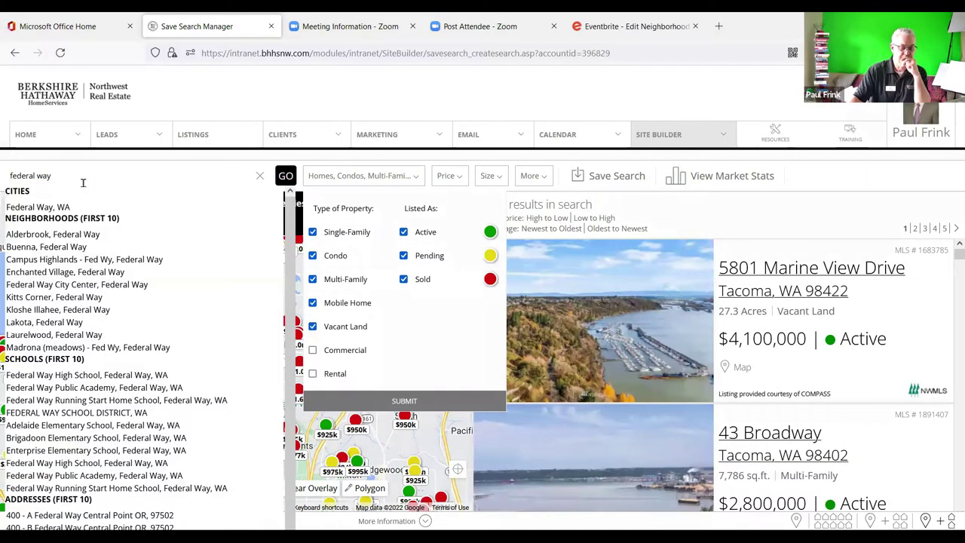
click(48, 260)
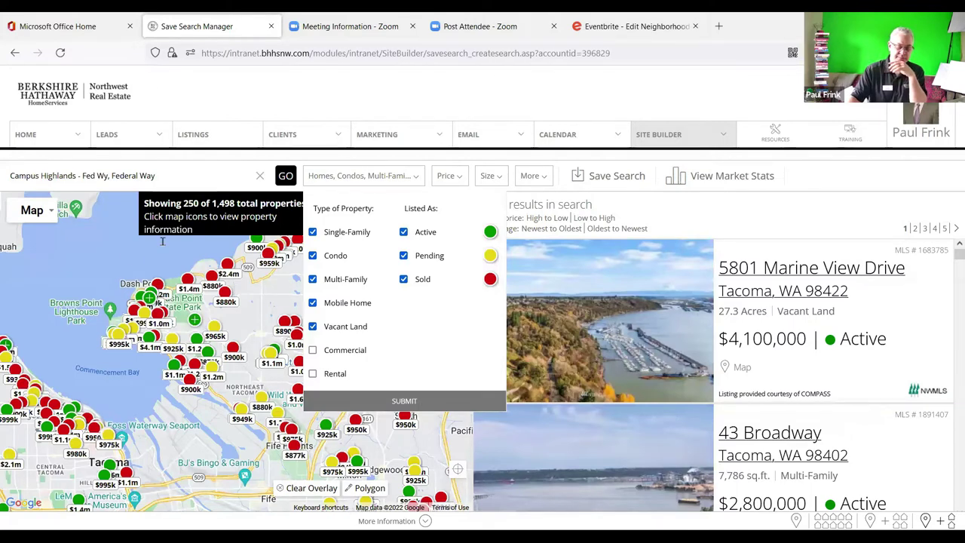
click(288, 179)
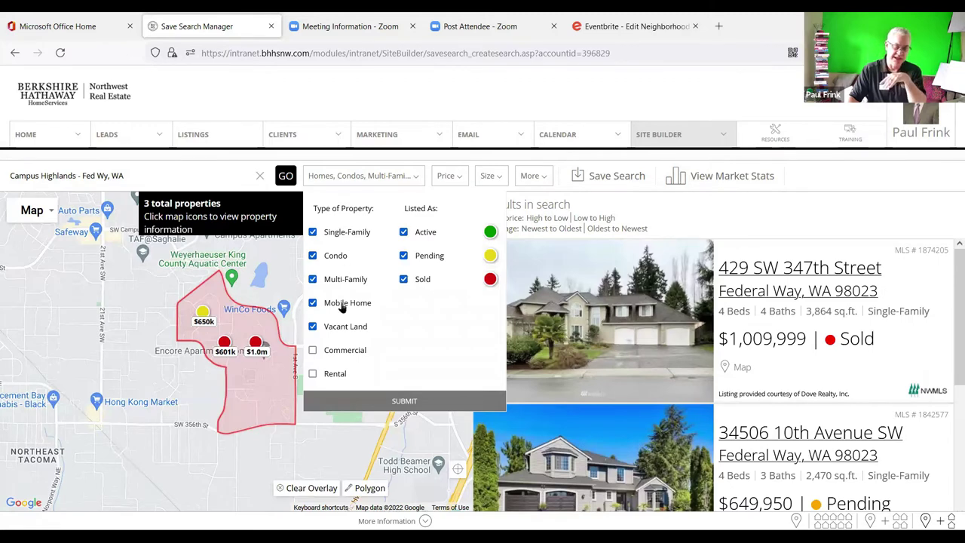
click(411, 402)
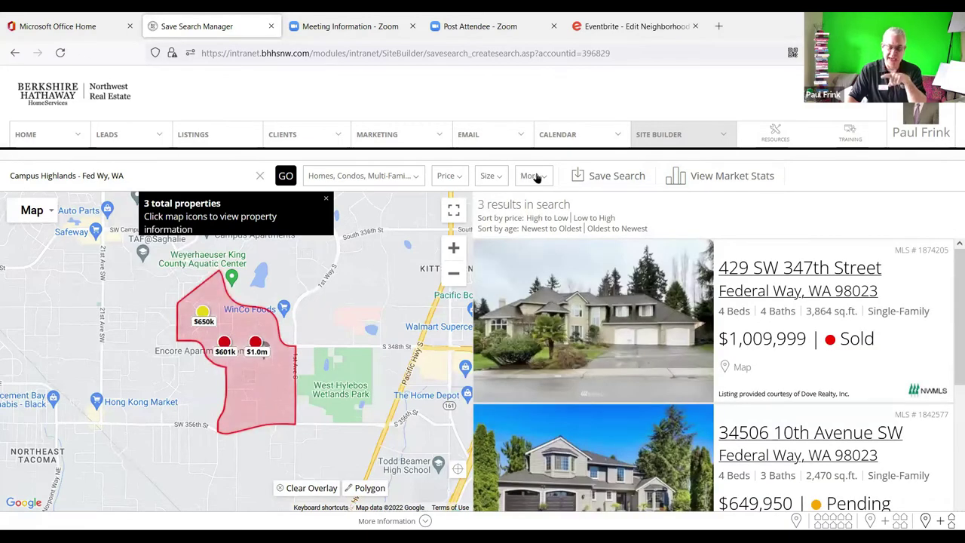
Add a 6 Months Sold Date filter under More, giving 8 Campus Highlands results
click(533, 176)
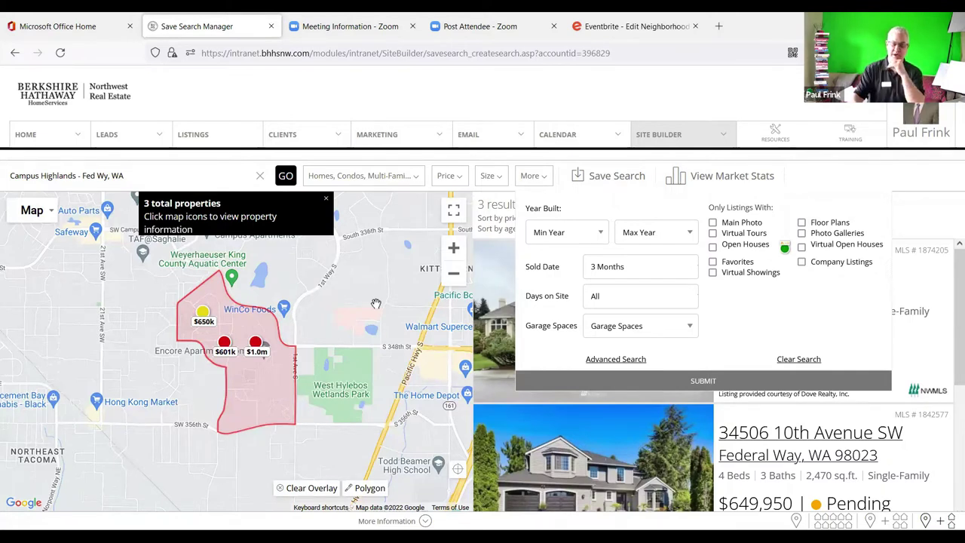
click(624, 269)
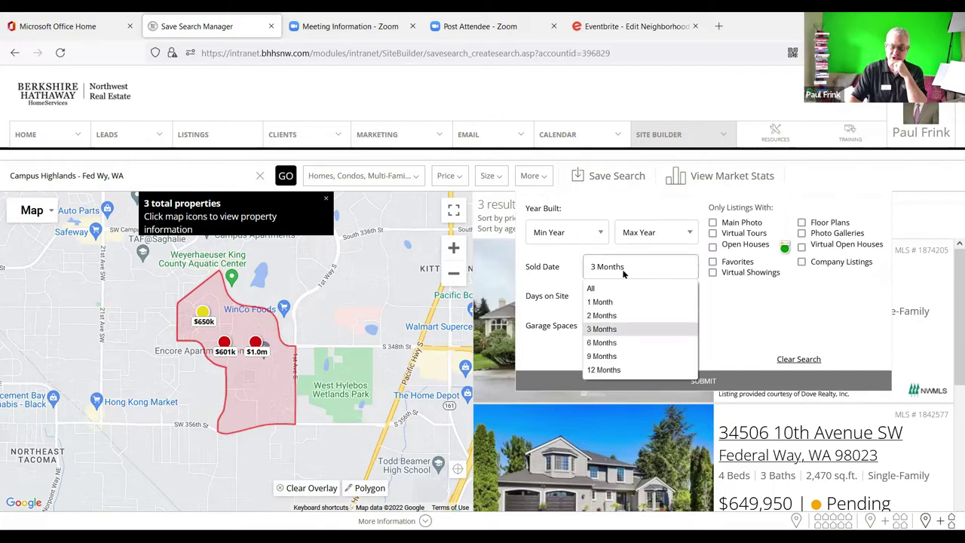
click(612, 346)
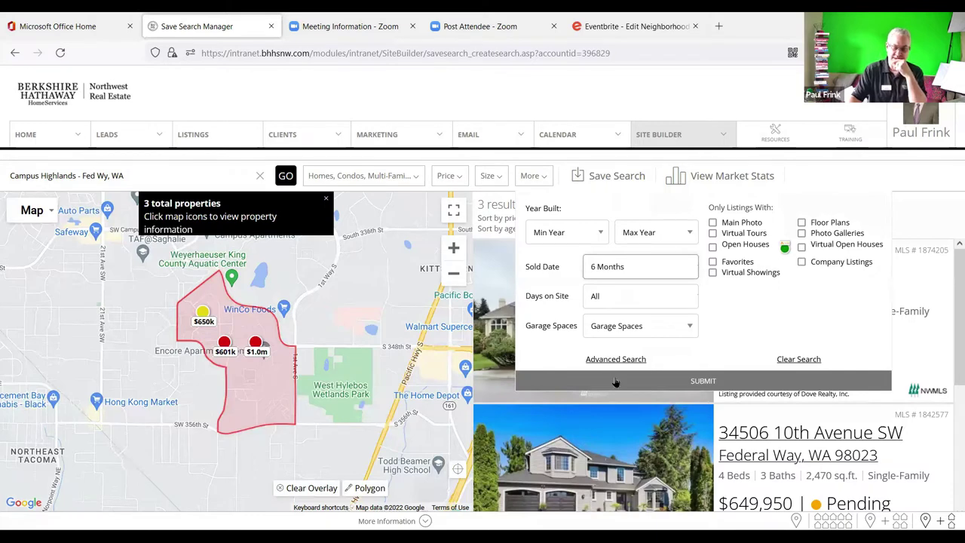
click(637, 382)
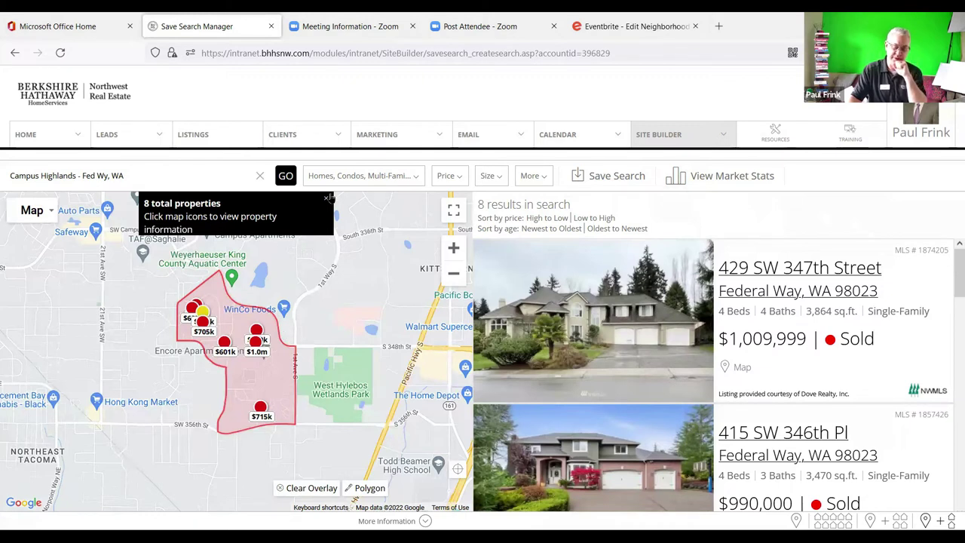
click(326, 199)
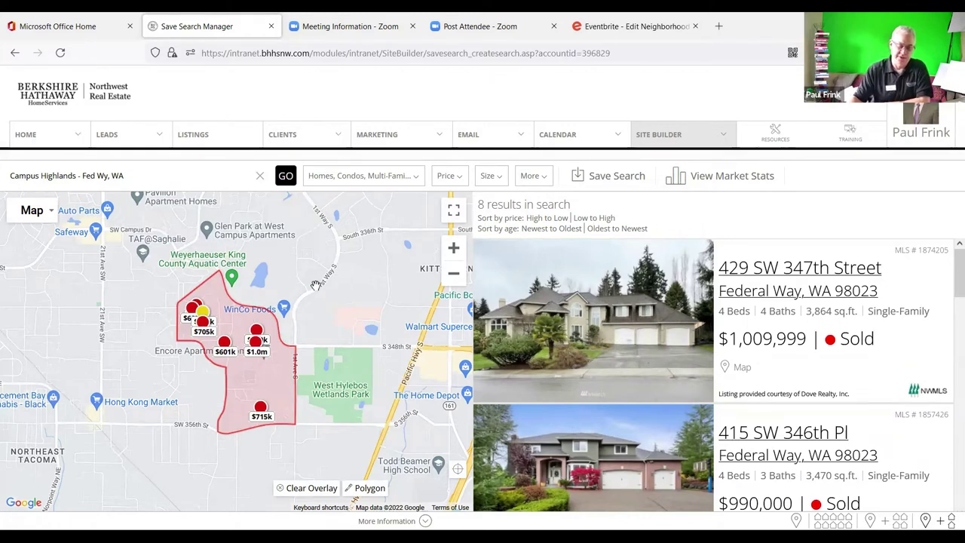
Remove the Campus Highlands location and place the first corner of a polygon search area
click(259, 178)
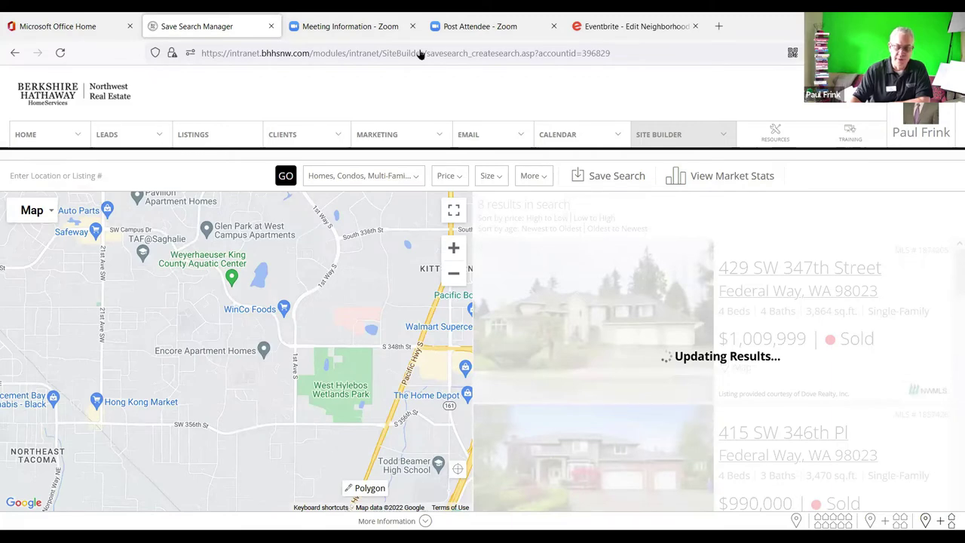
click(370, 489)
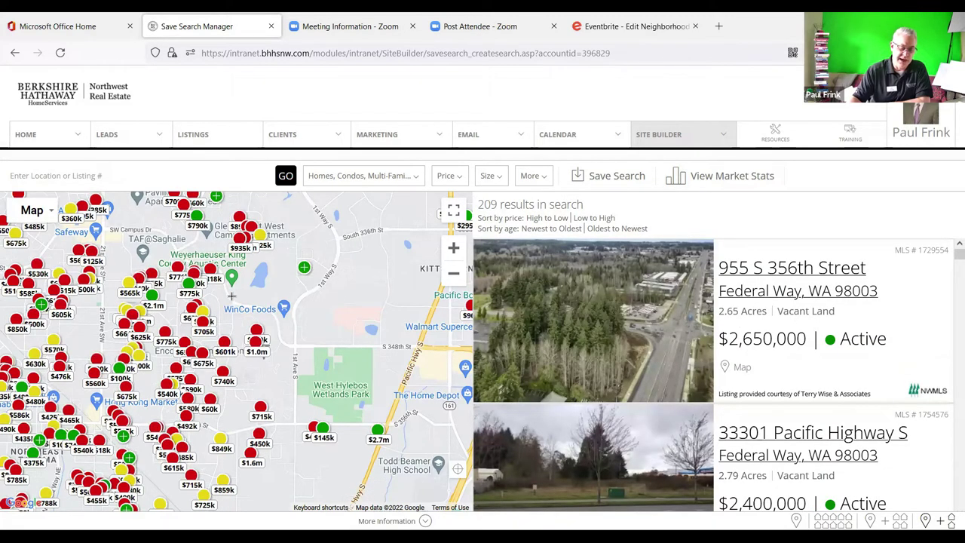
click(294, 210)
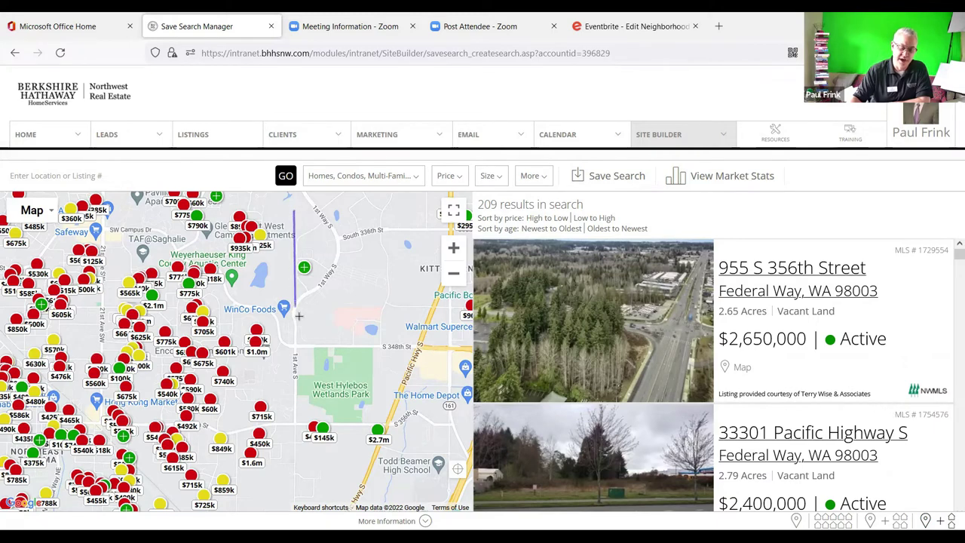
Place the remaining three polygon corners and close the shape on the first corner
click(286, 502)
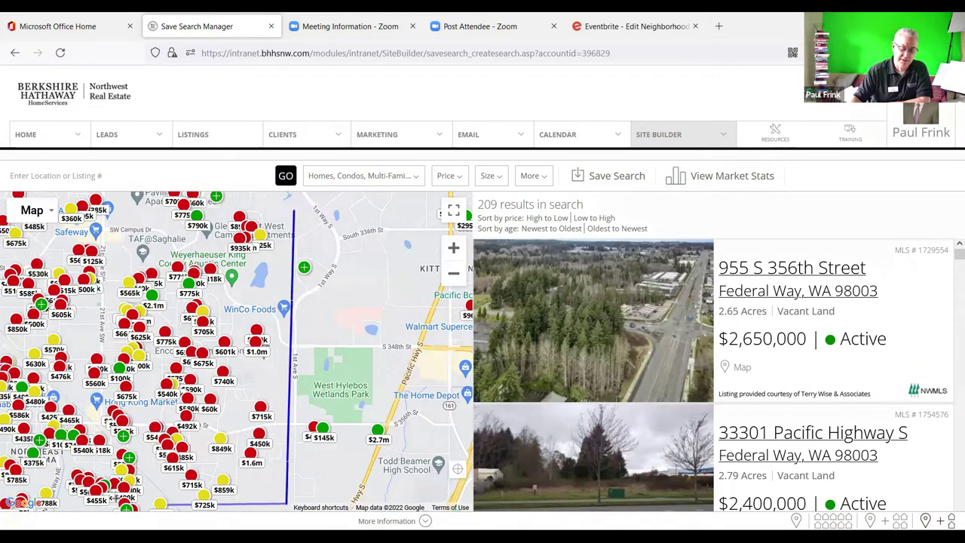
click(25, 490)
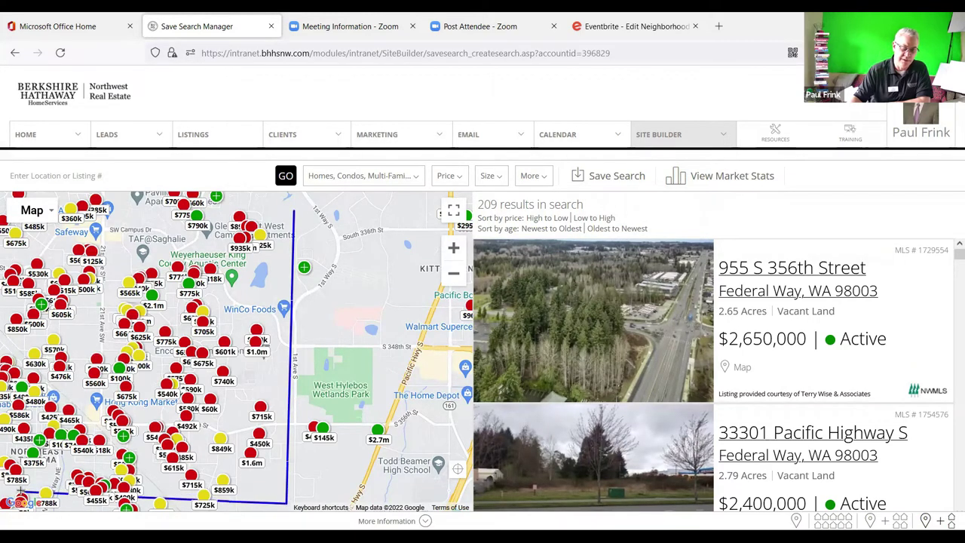
click(67, 198)
click(294, 212)
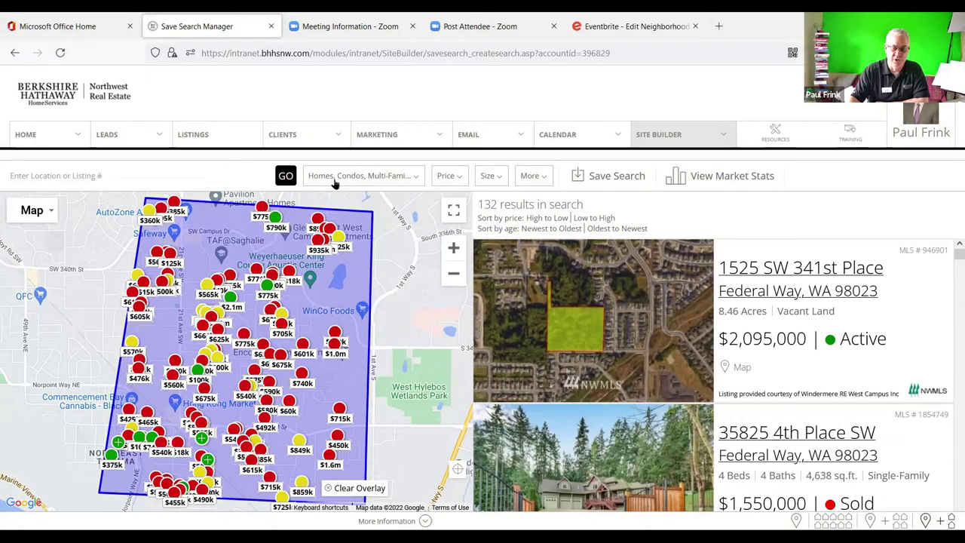
Reapply the property-type filters and change Sold Date from 6 Months to 3 Months
click(365, 181)
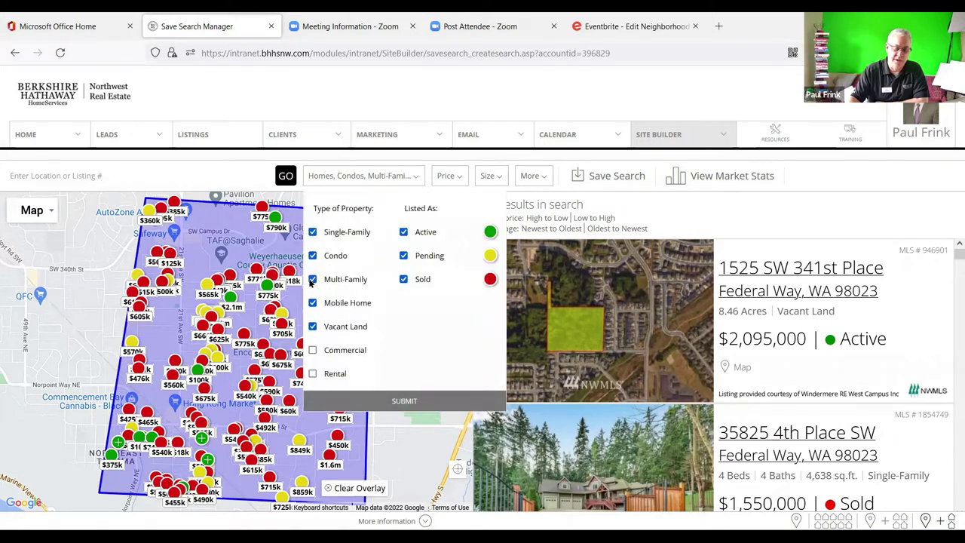
click(368, 175)
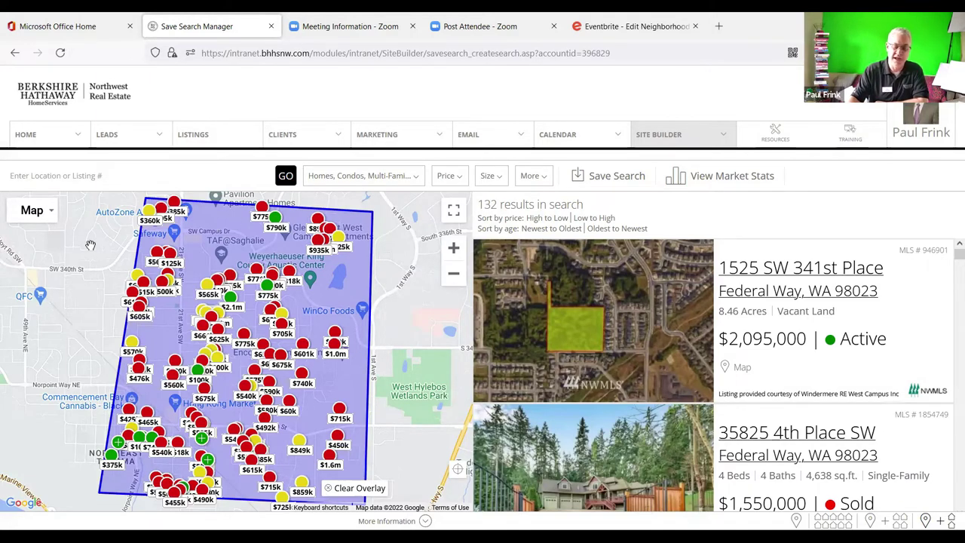
click(529, 177)
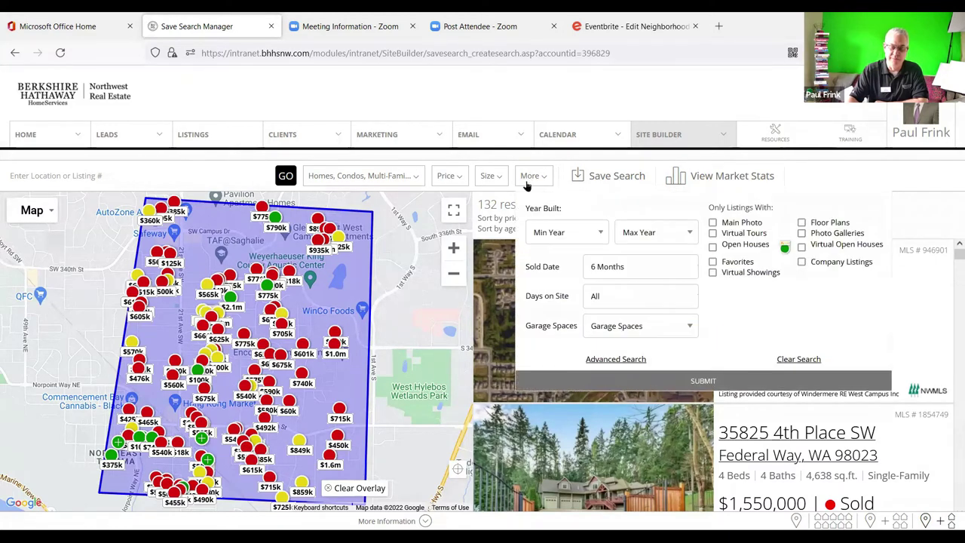
click(605, 268)
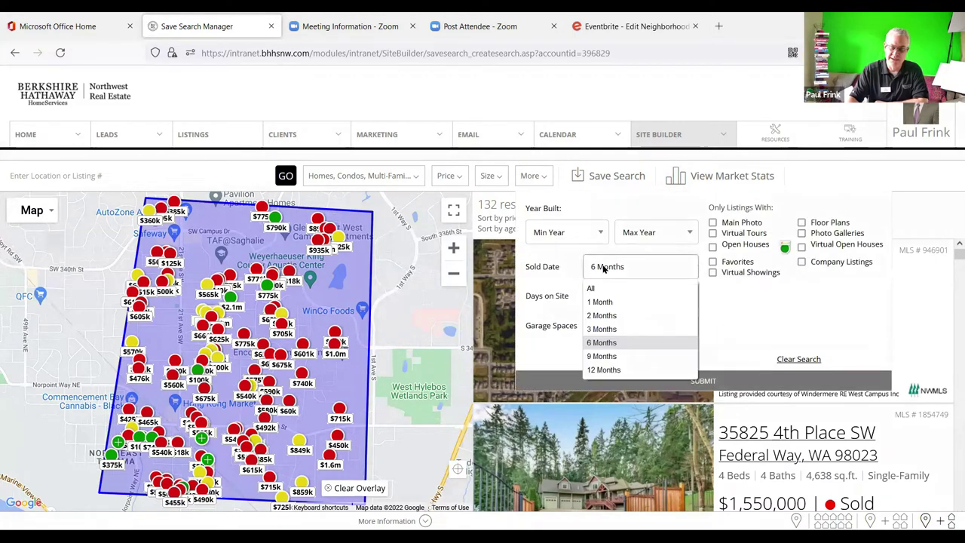
click(612, 330)
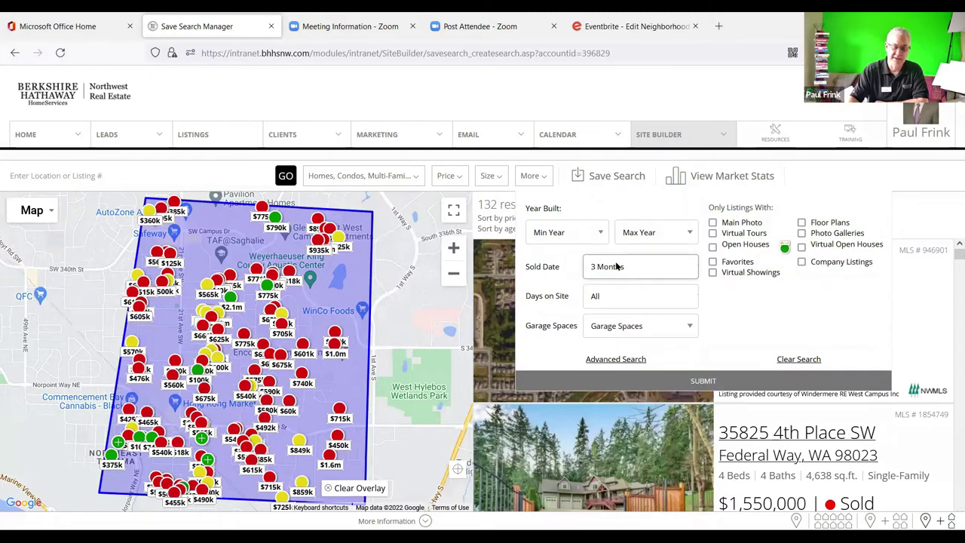
click(601, 381)
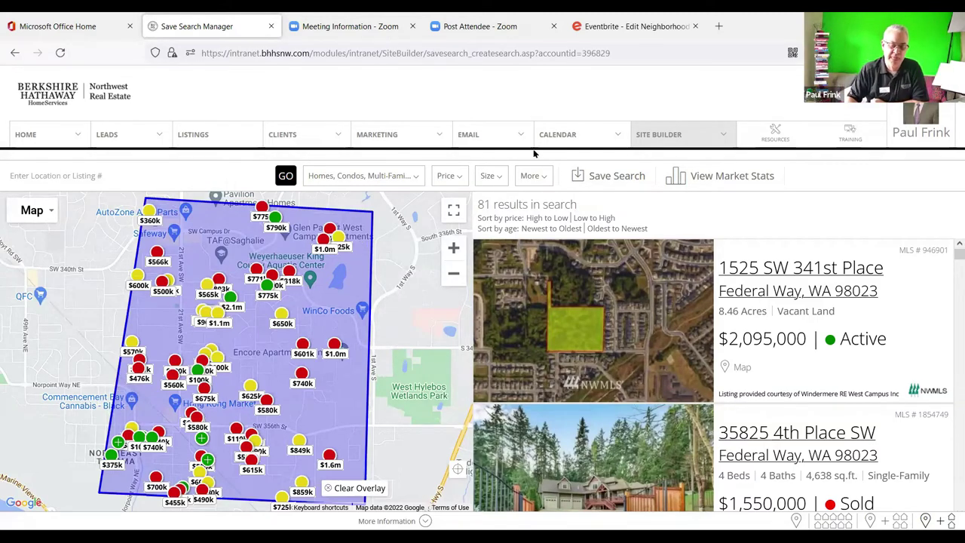
Save the search for the agent's own website under the new name 'FW TEST 100'
click(605, 181)
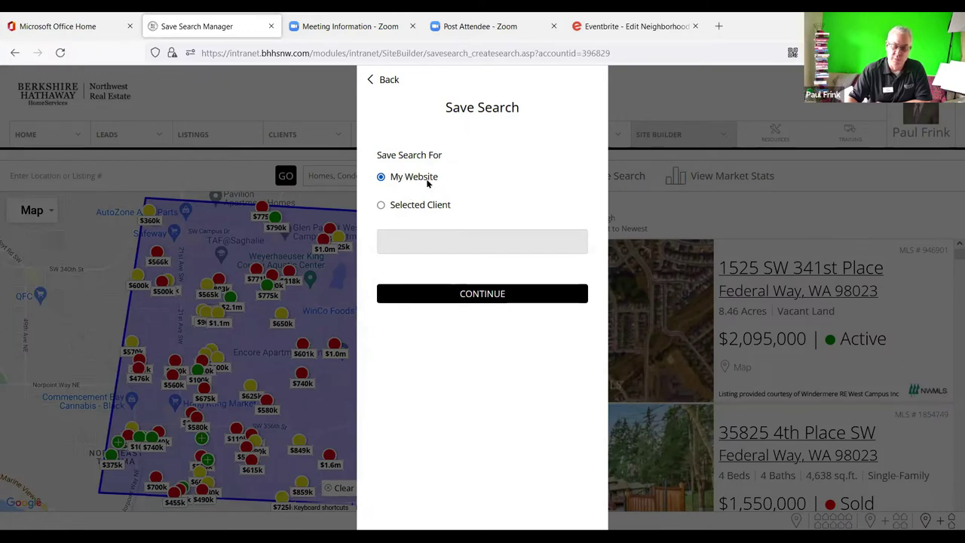
click(492, 300)
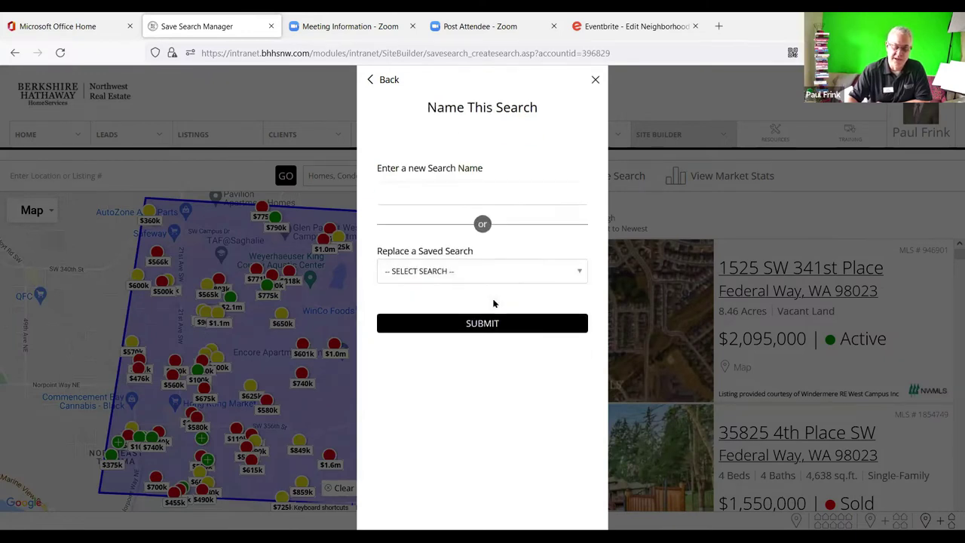
click(432, 194)
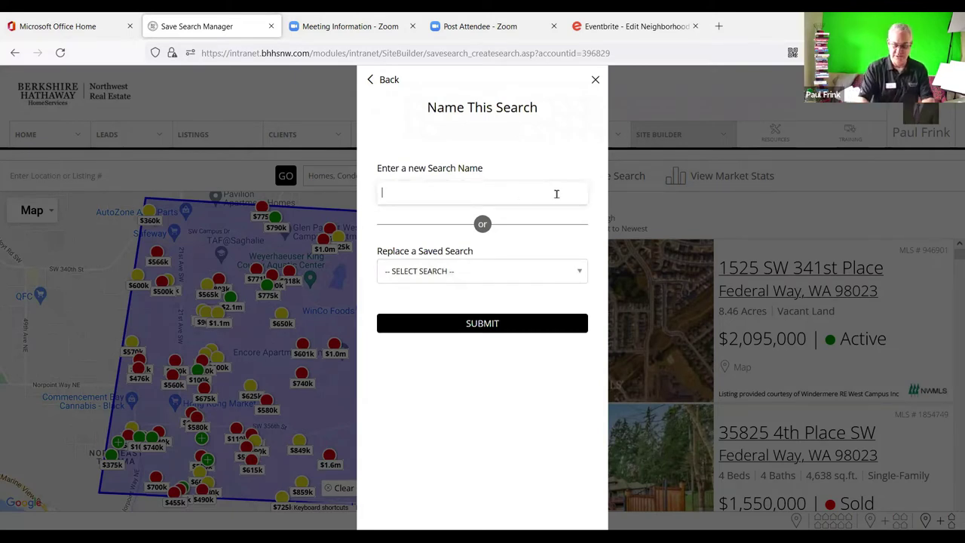
text(FW)
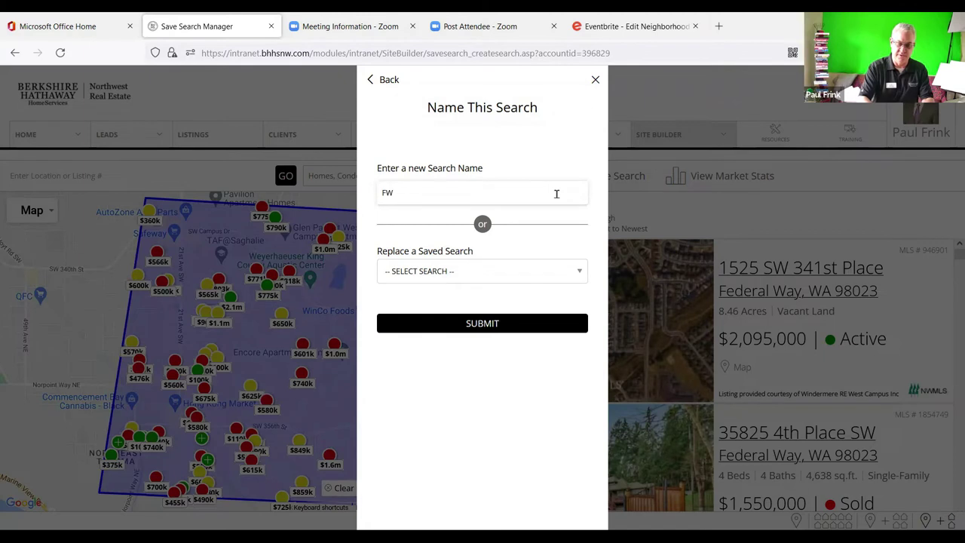
key(BackSpace)
key(BackSpace)
key(BackSpace)
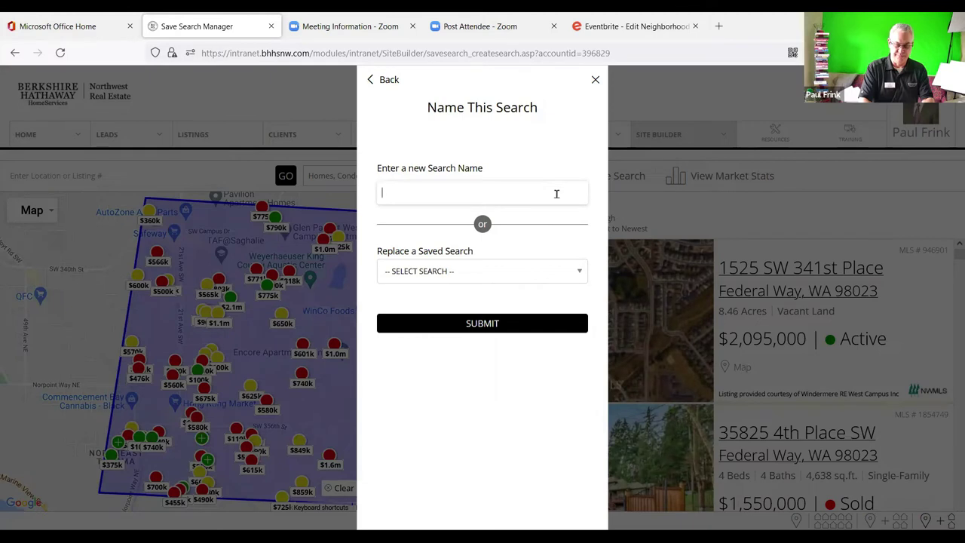
text(FW TES)
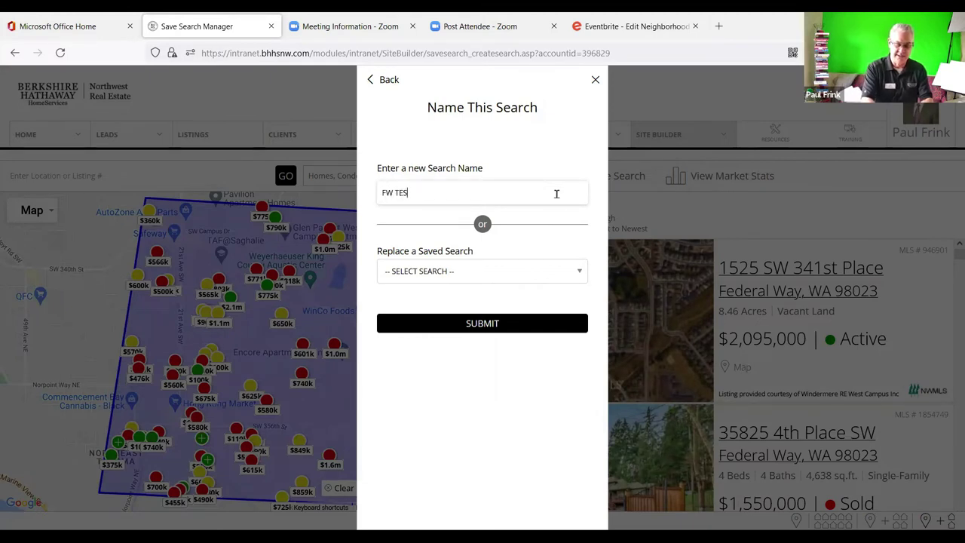
text(T 100)
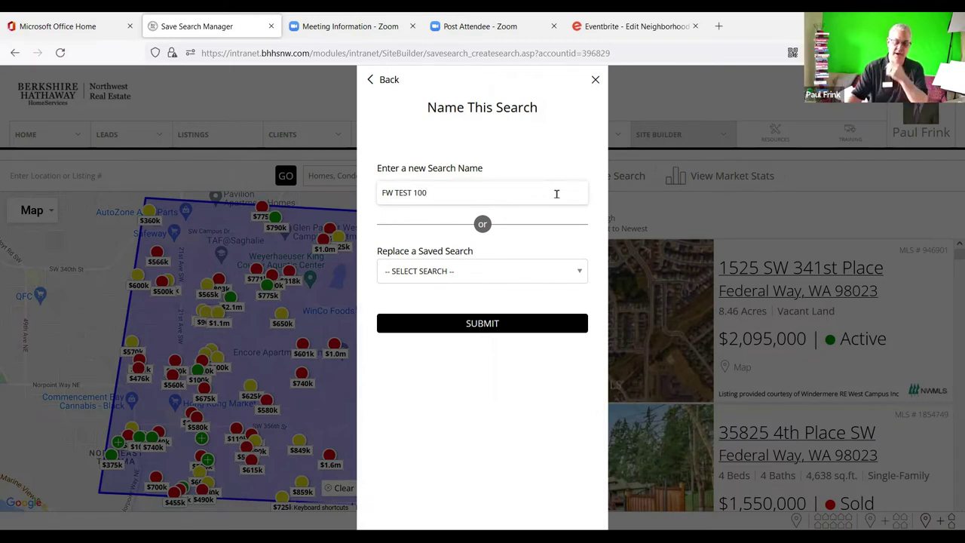
click(485, 272)
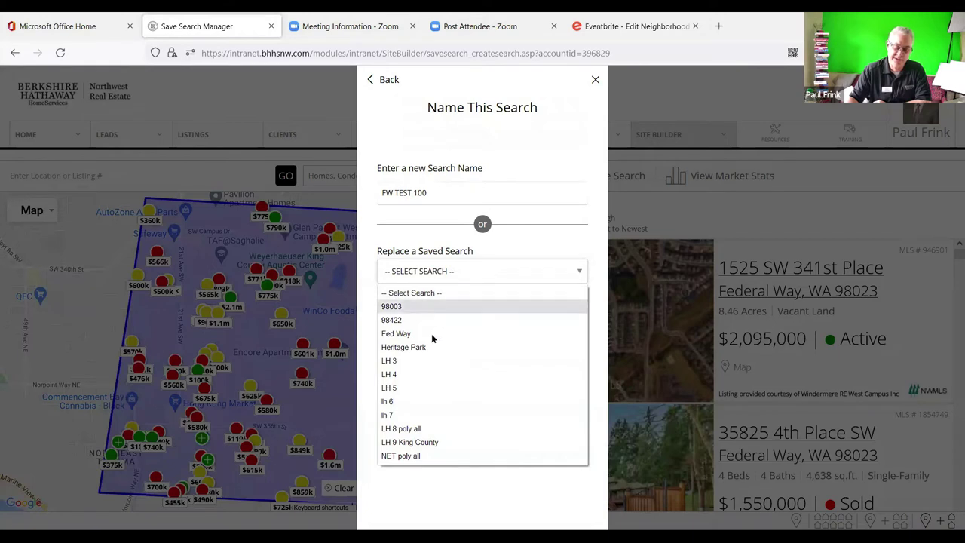
click(510, 242)
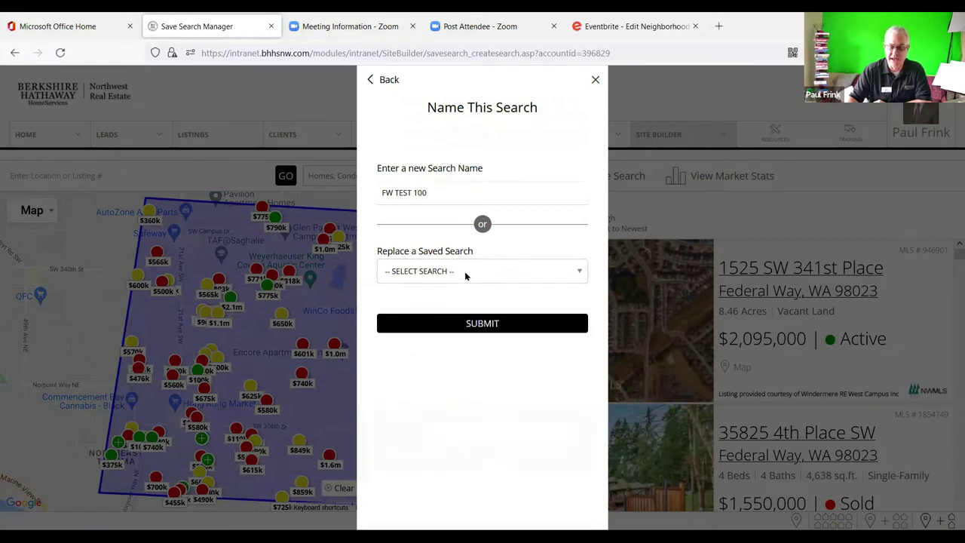
click(480, 324)
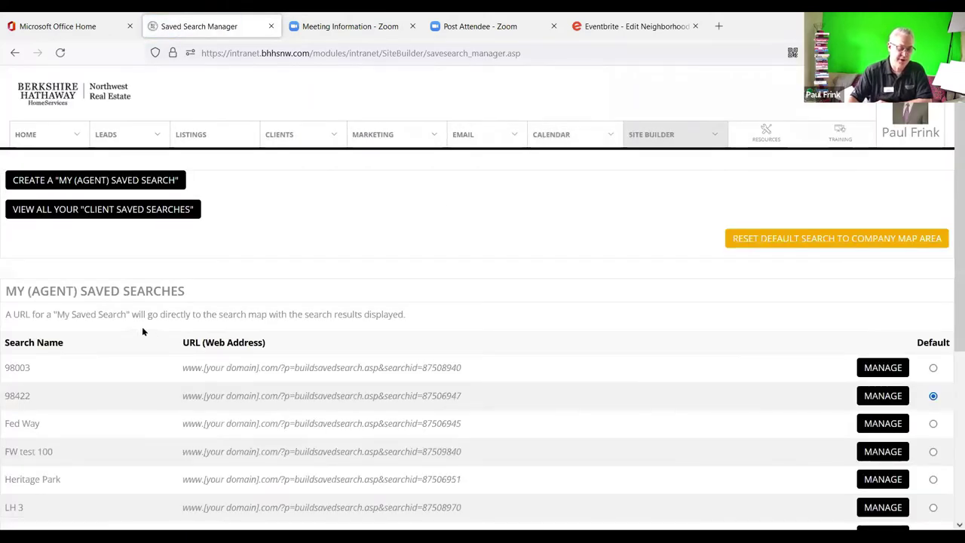
scroll(140, 325, down, 3)
scroll(135, 324, down, 2)
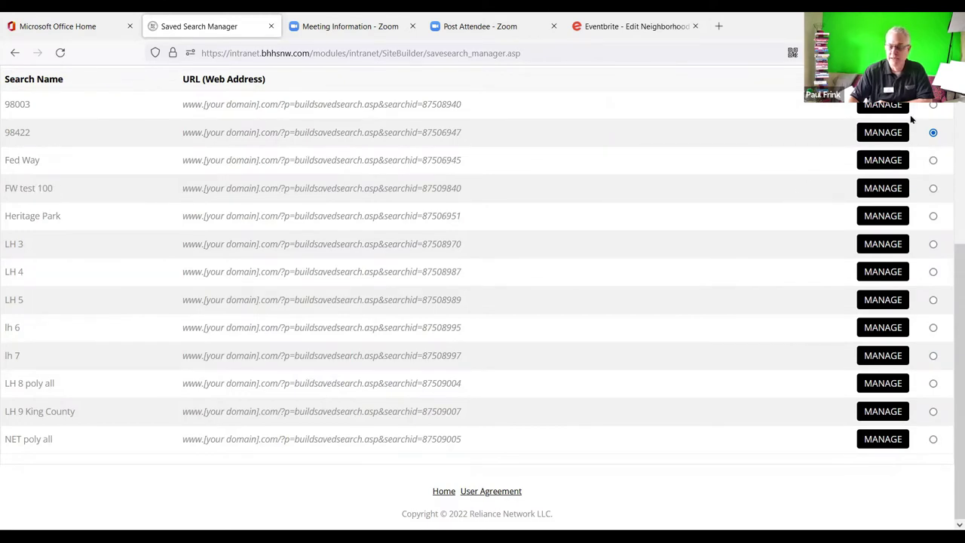
click(876, 190)
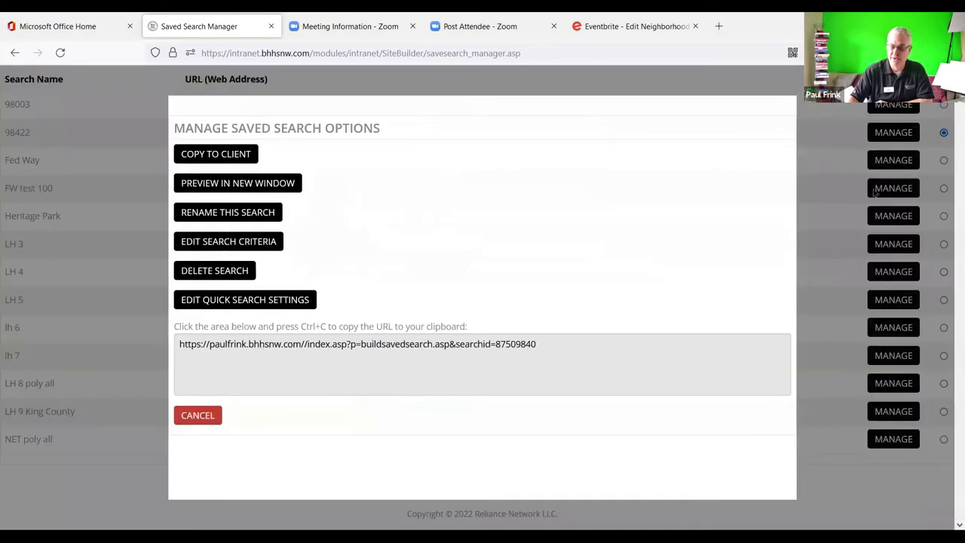
click(471, 341)
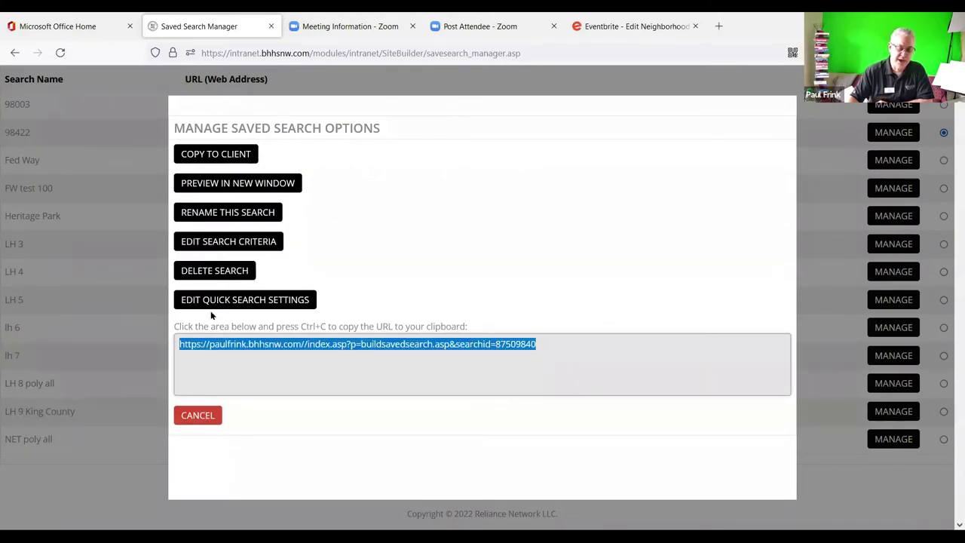
click(216, 187)
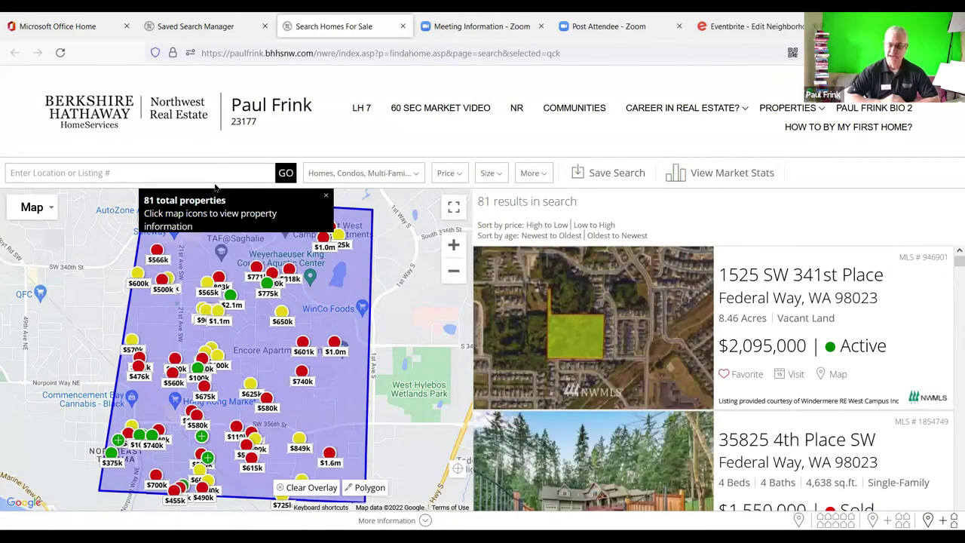
click(327, 197)
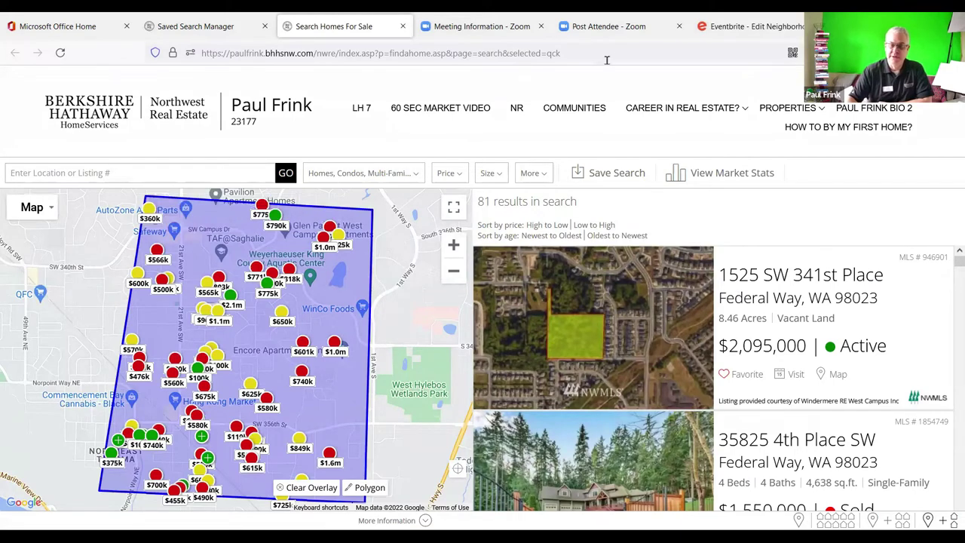
click(402, 27)
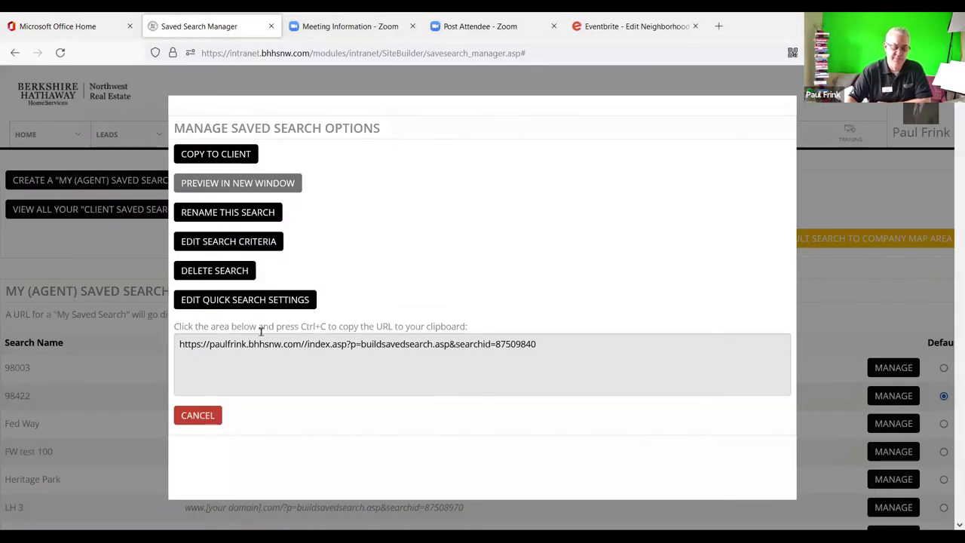
click(198, 416)
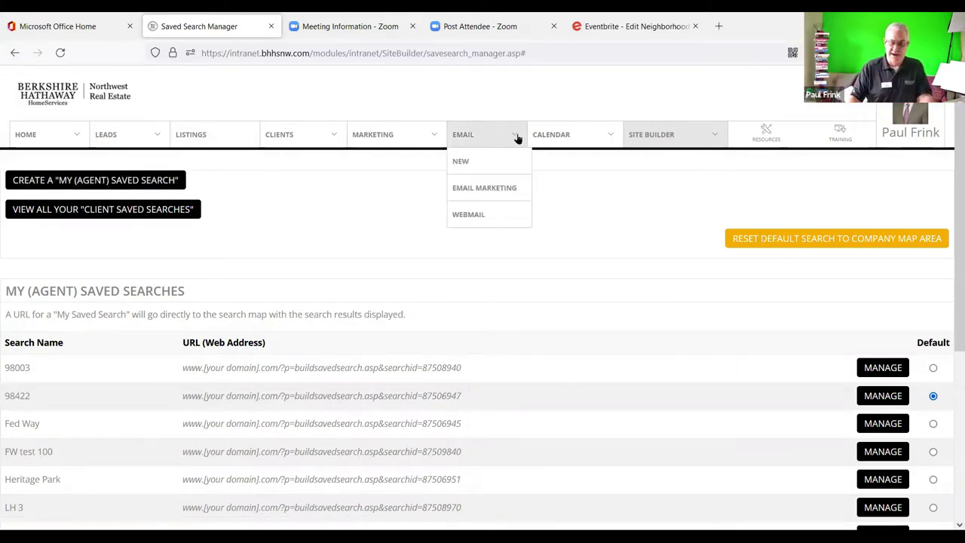
Under Interior Pages, add an SEO page 'FW test 100' using the Luxury Neighborhood Report layout
mouse_move(668, 134)
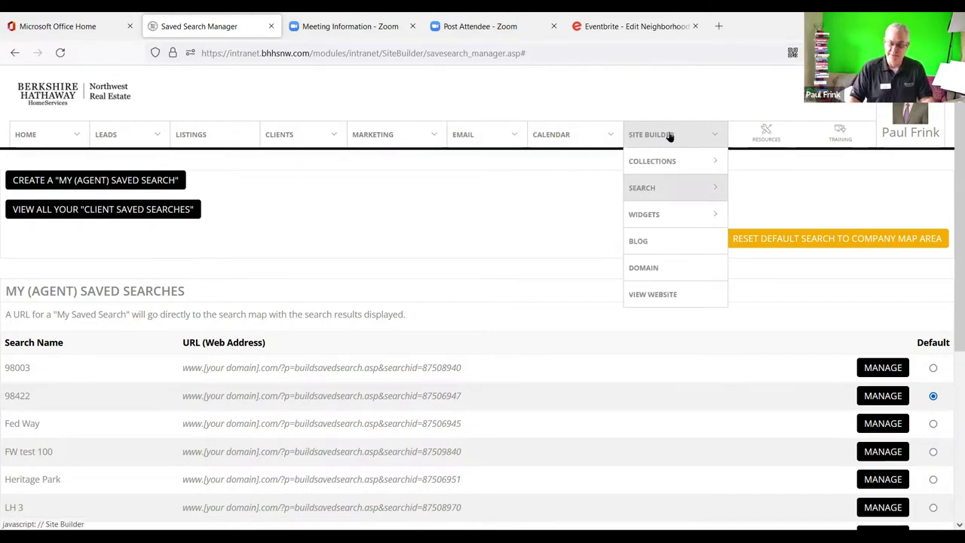
mouse_move(668, 161)
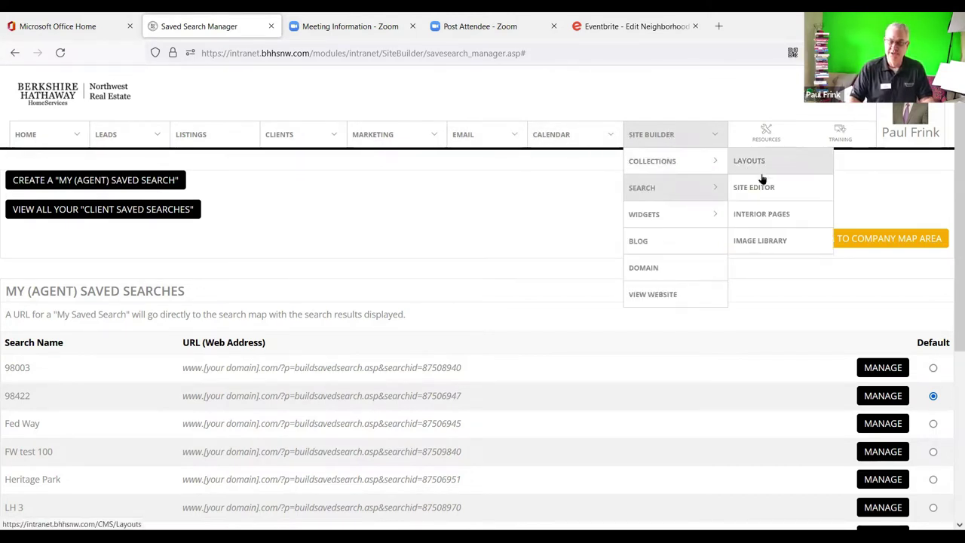
click(763, 217)
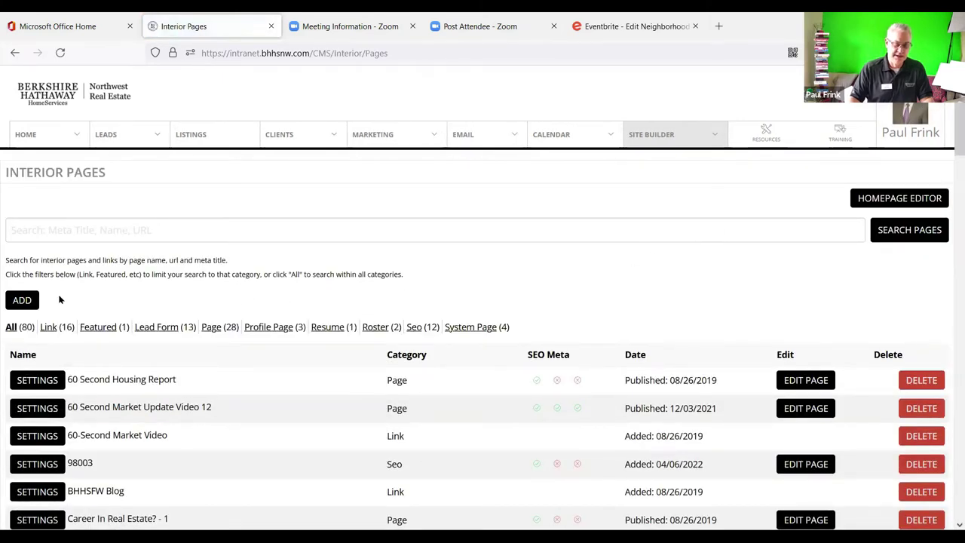
click(23, 301)
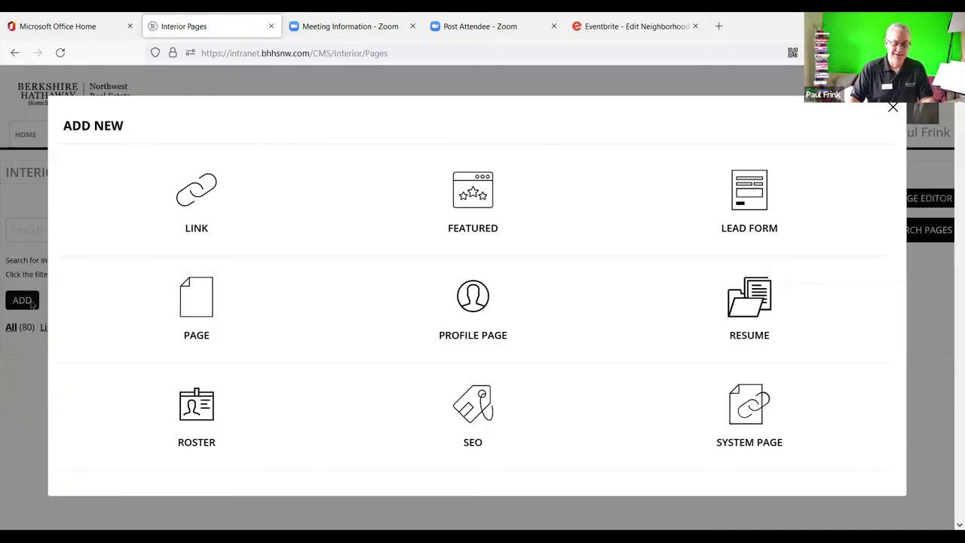
click(464, 414)
click(113, 210)
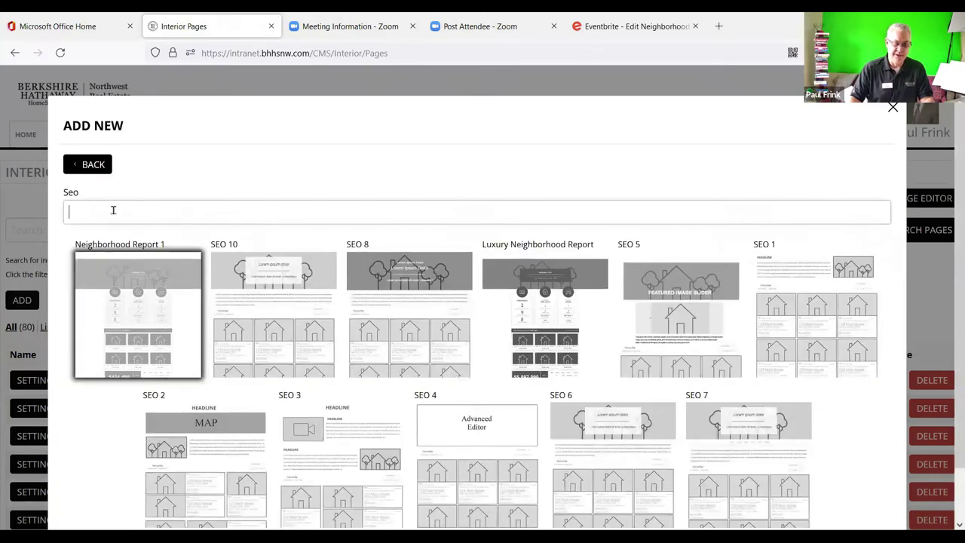
text(FW test 100)
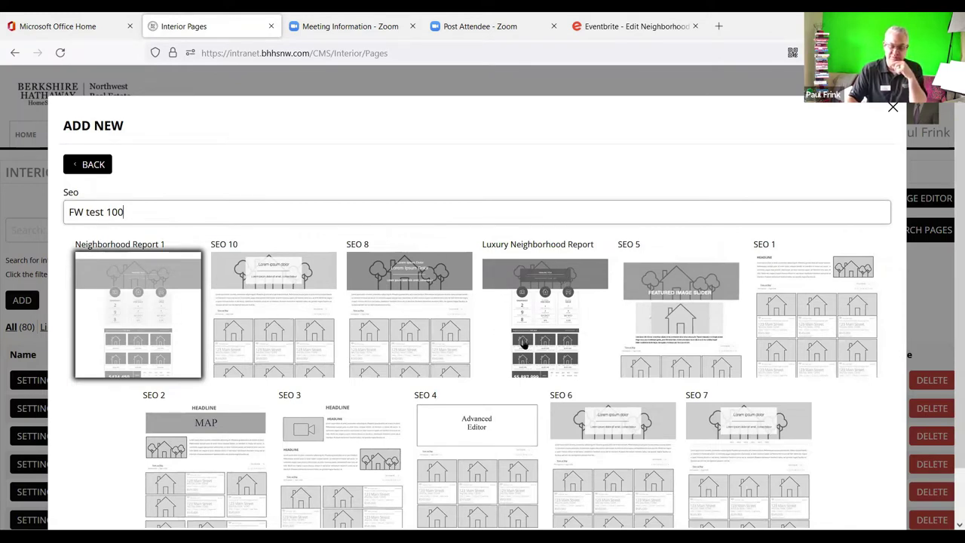
click(548, 311)
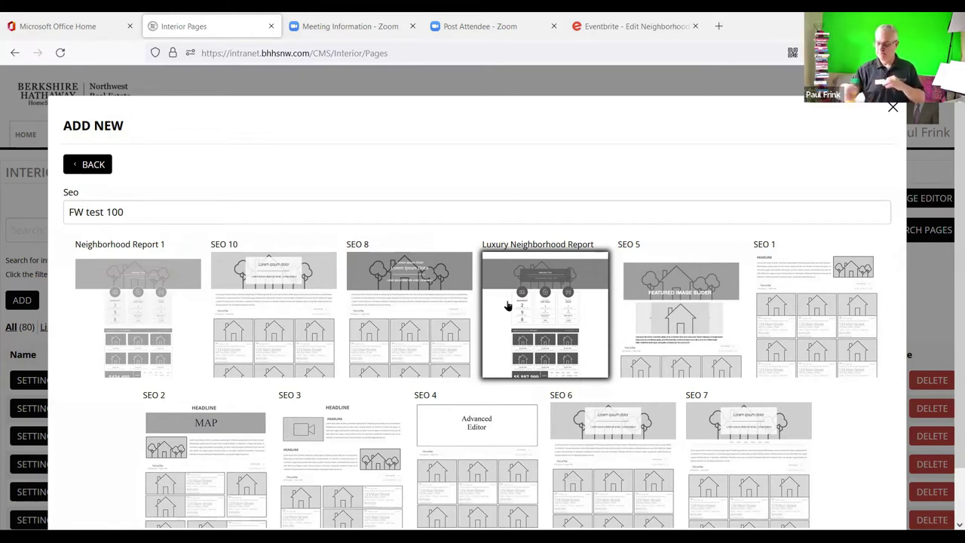
scroll(66, 415, down, 1)
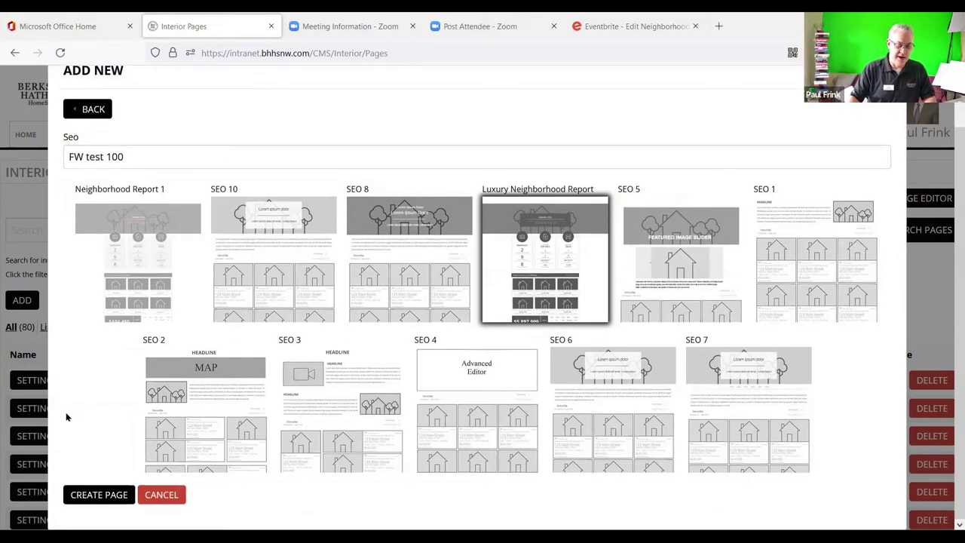
click(93, 494)
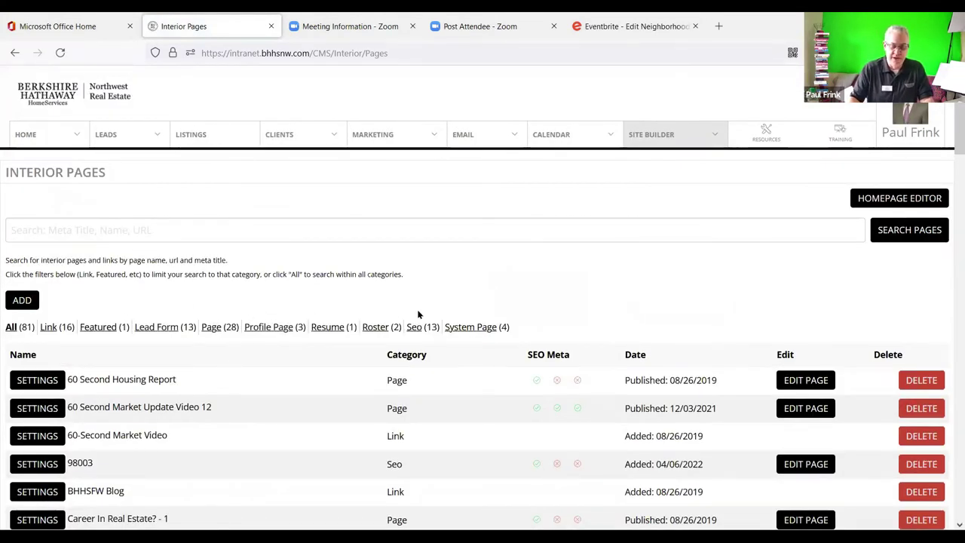
Filter the list to Seo pages and open FW test 100's settings, showing URL /FW-test-100 and meta fields
click(410, 330)
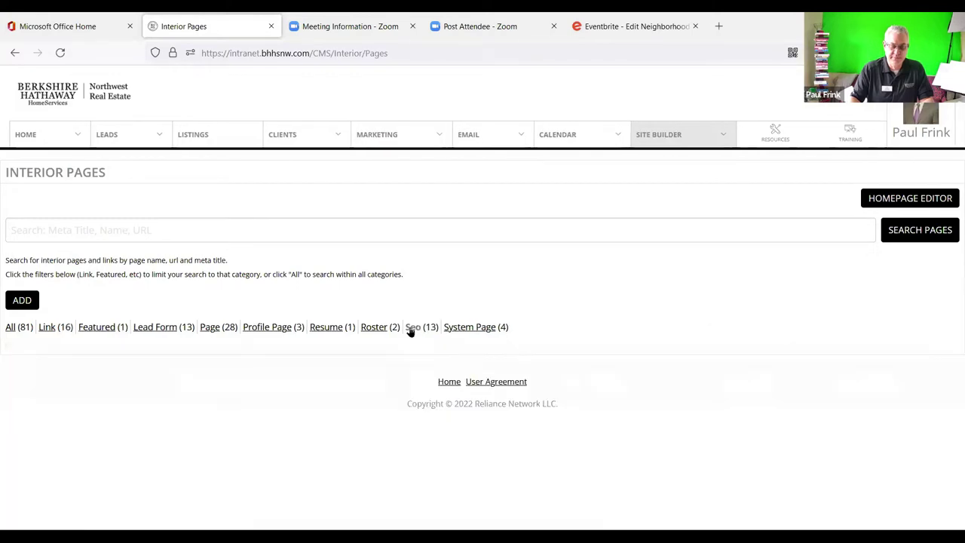
scroll(237, 361, down, 3)
scroll(235, 362, down, 1)
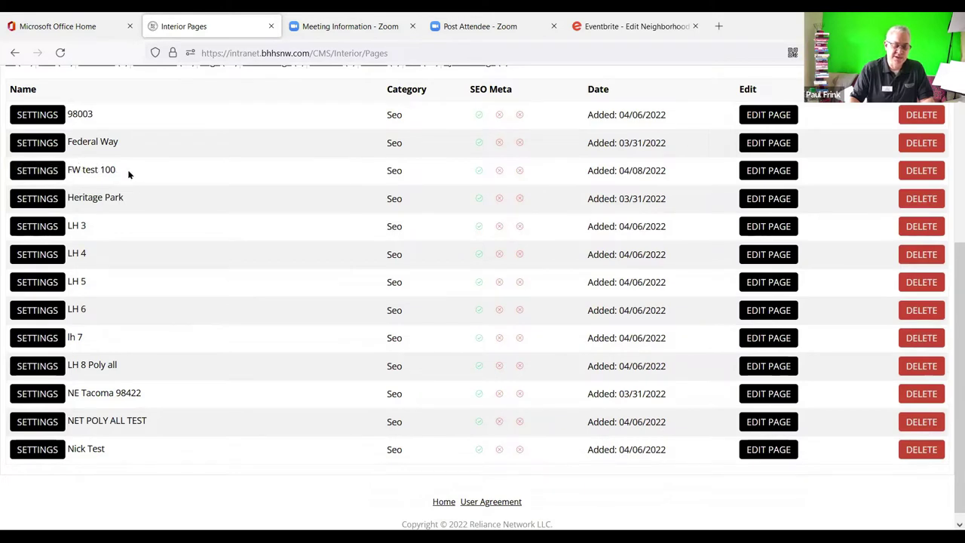
click(38, 170)
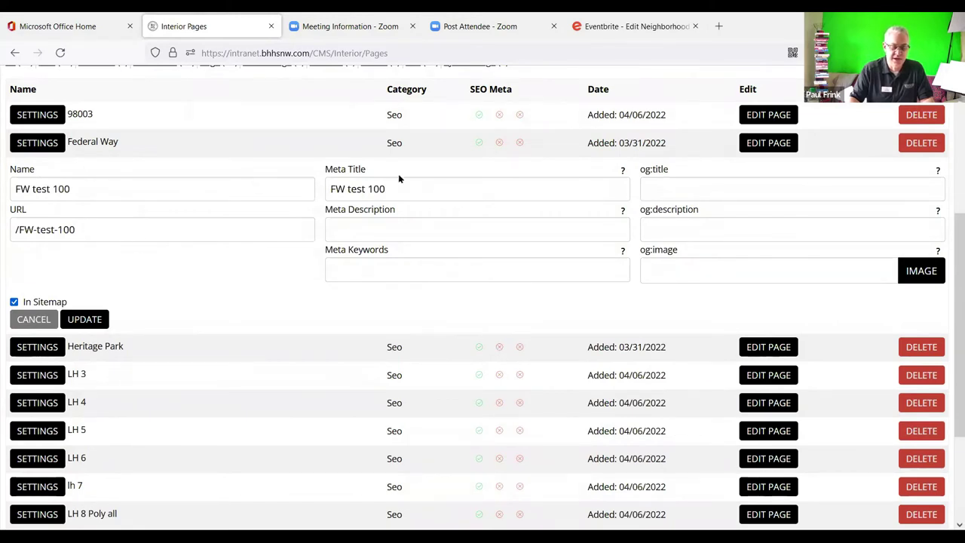
click(372, 223)
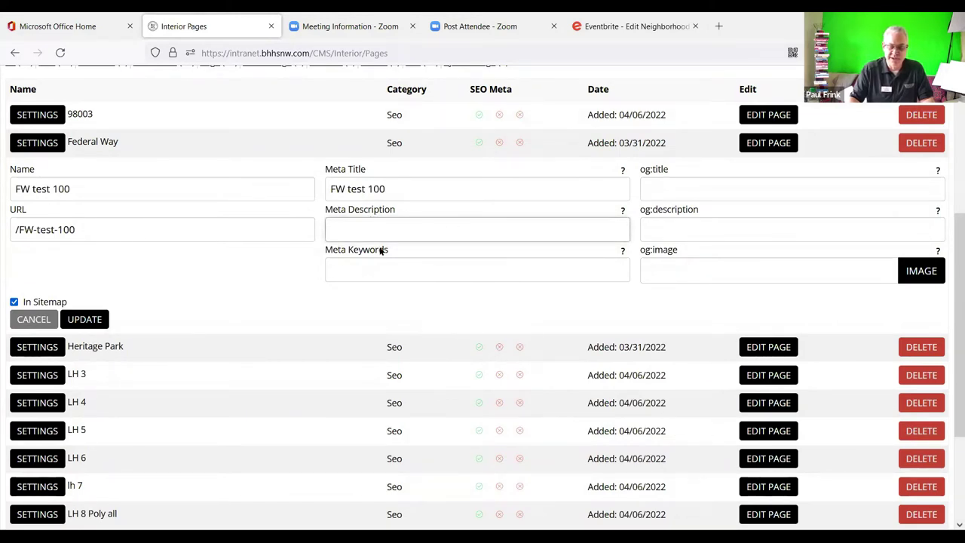
click(436, 269)
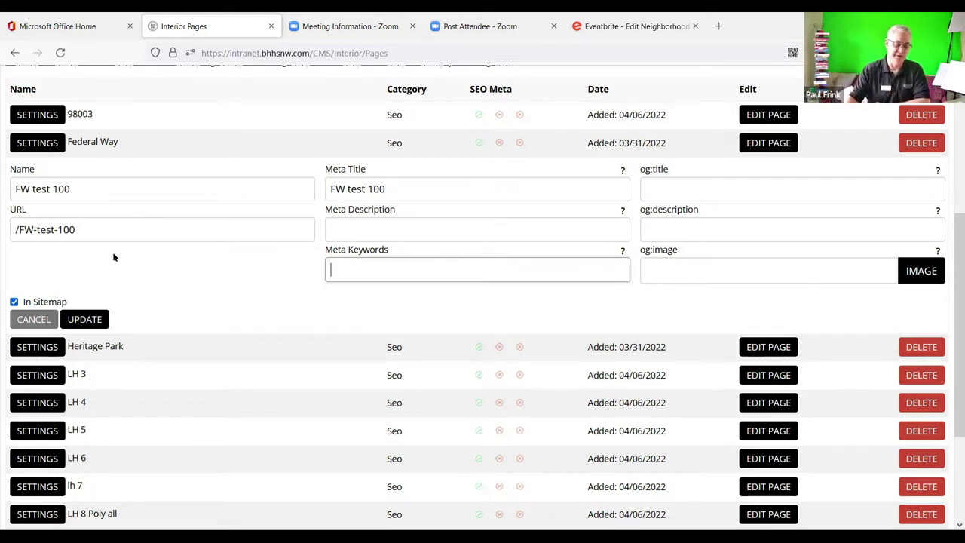
Save FW test 100's settings with UPDATE, returning to the Seo pages list
click(88, 319)
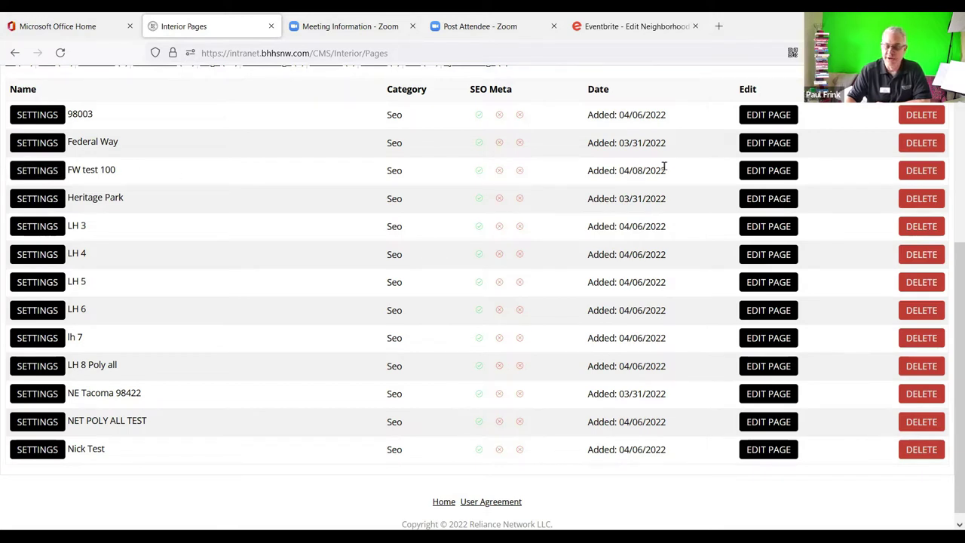
Open FW test 100 in the editor and expand Interior Pages > Interior Page headline and intro fields
click(769, 170)
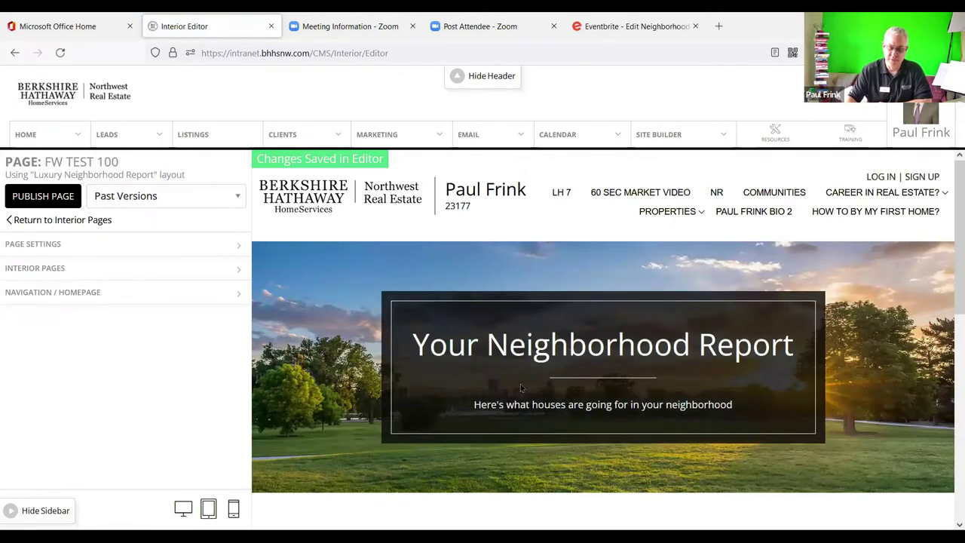
scroll(521, 377, down, 3)
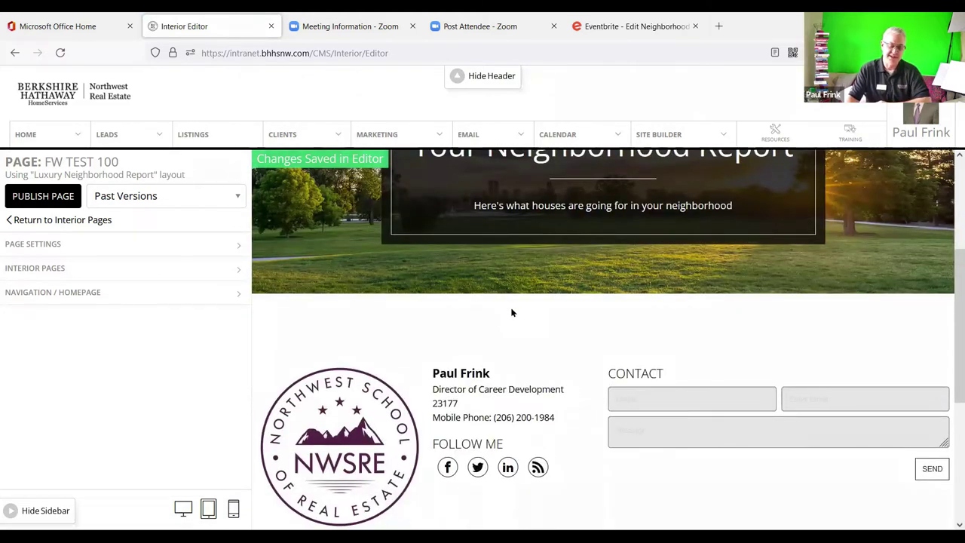
scroll(511, 313, up, 3)
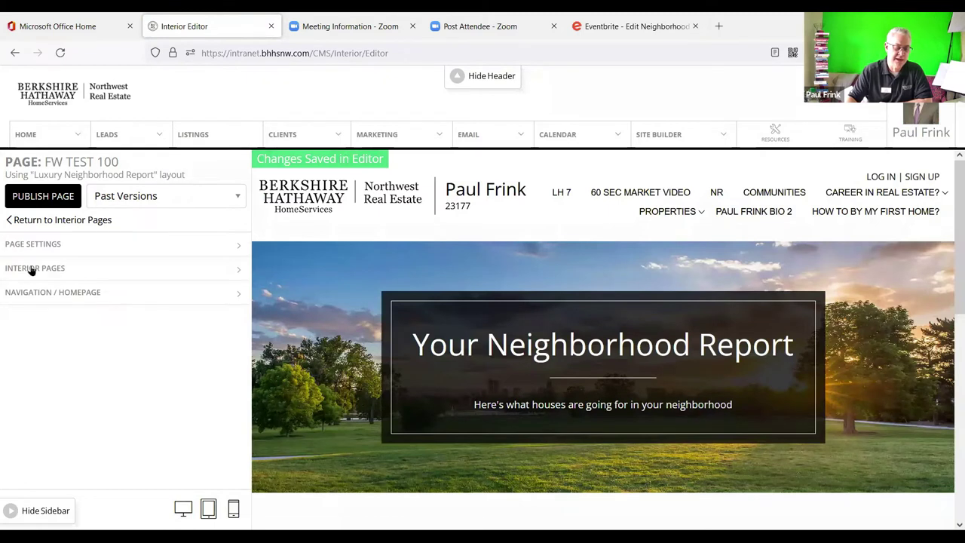
click(32, 270)
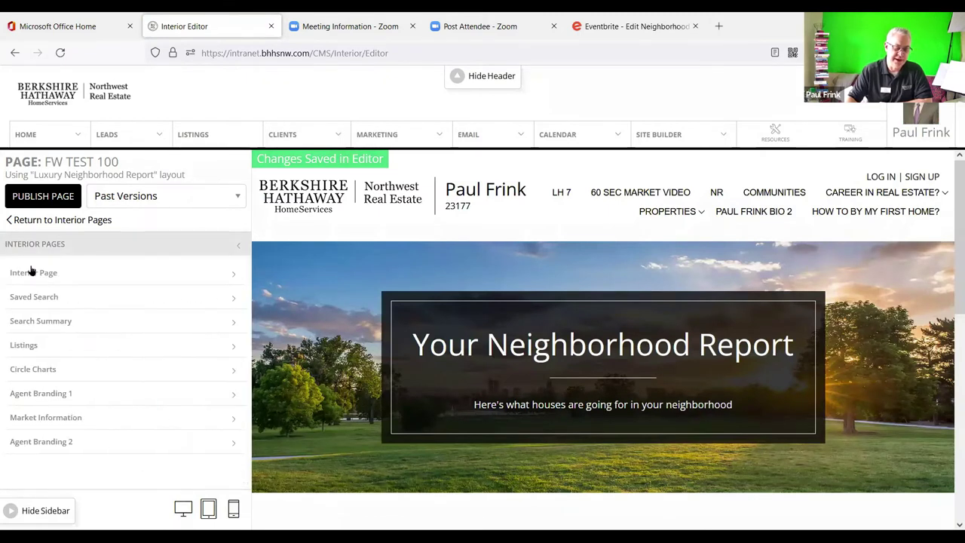
click(30, 272)
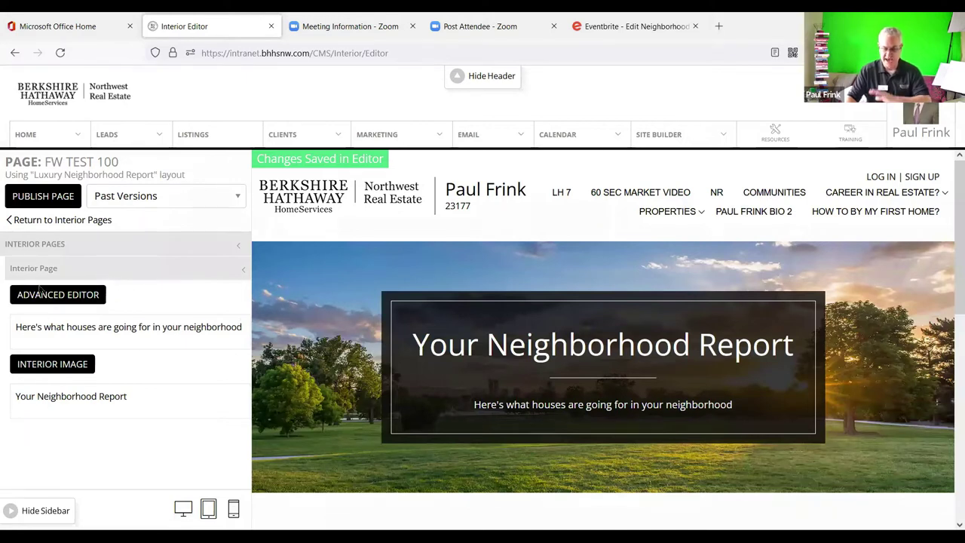
Replace the intro line with 'Current statistics for Federal Way wa 98003. Click here for exciting things to do in Federal Way WA'
click(121, 330)
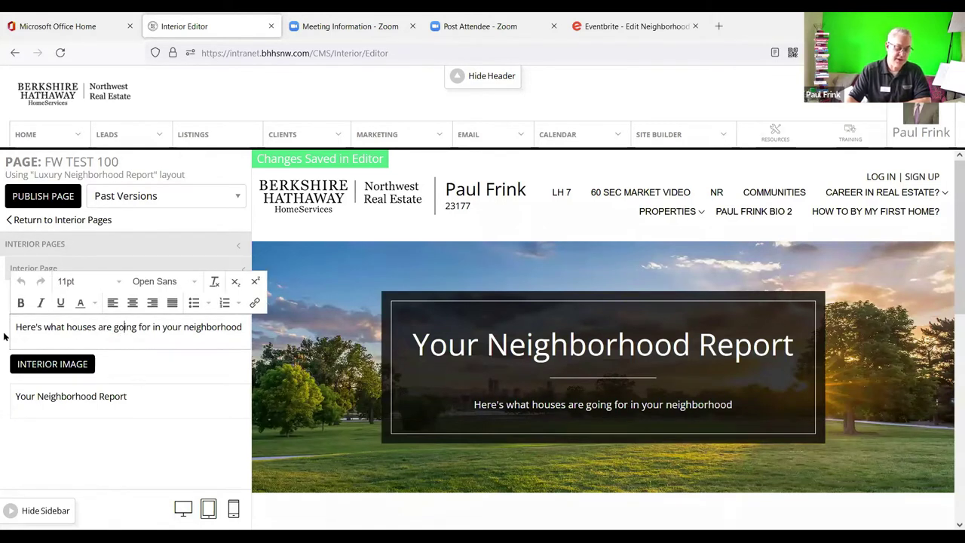
drag(14, 327, 314, 328)
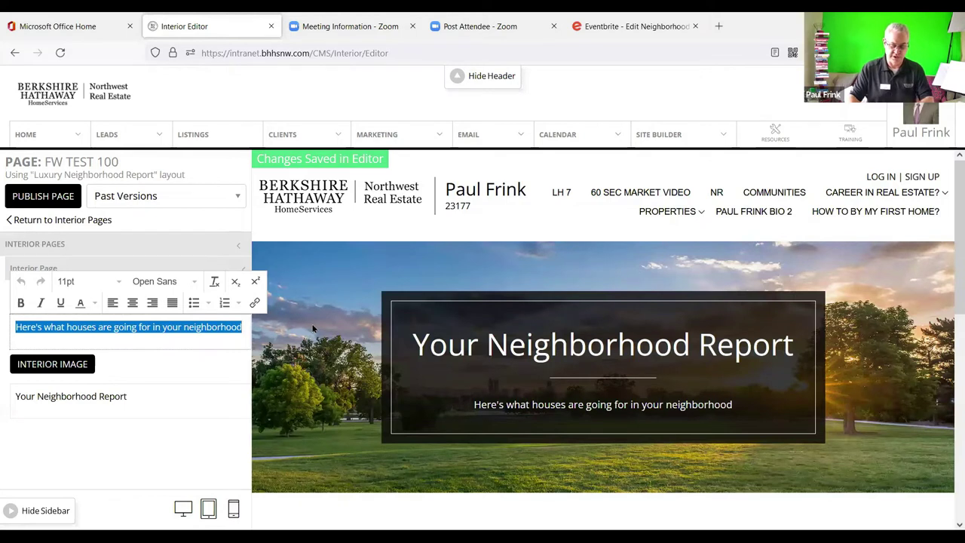
text(Current)
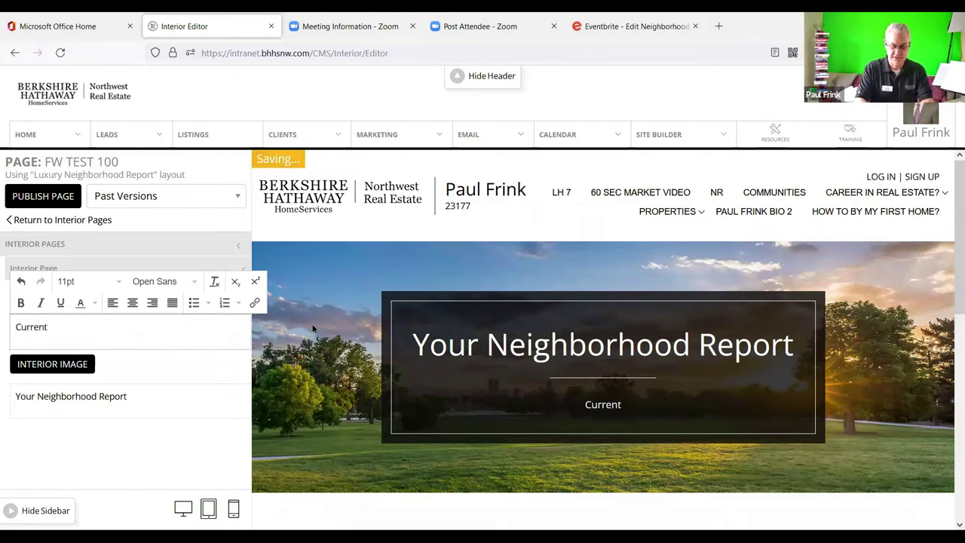
text( statis)
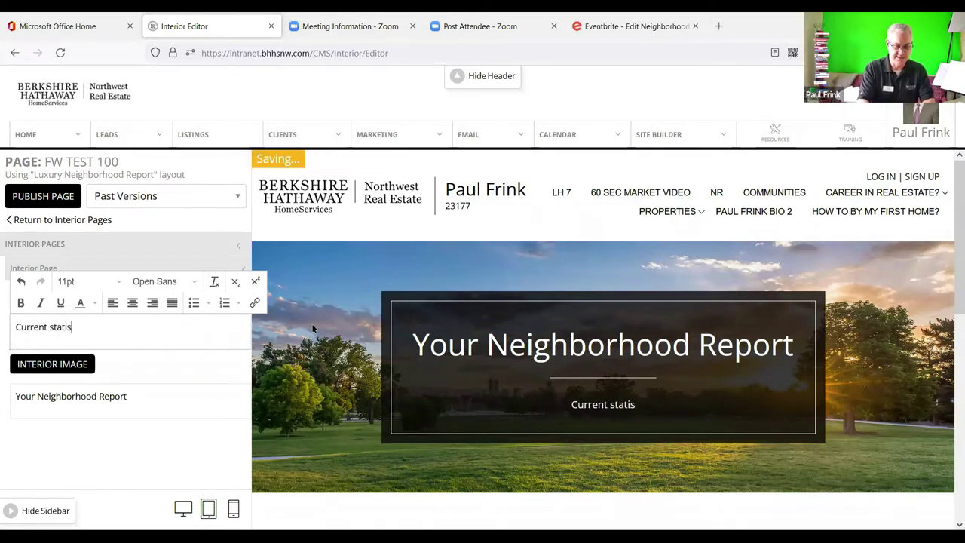
text(tics)
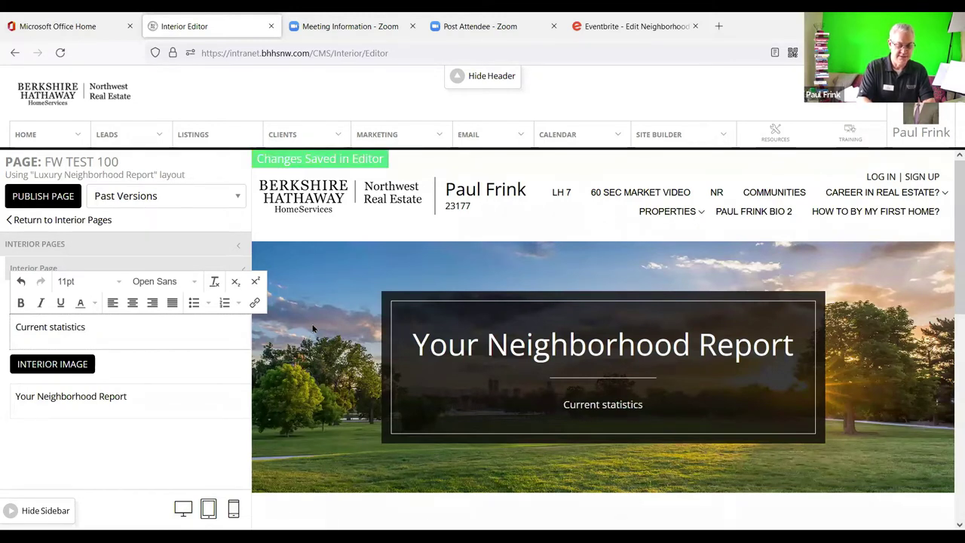
text(for)
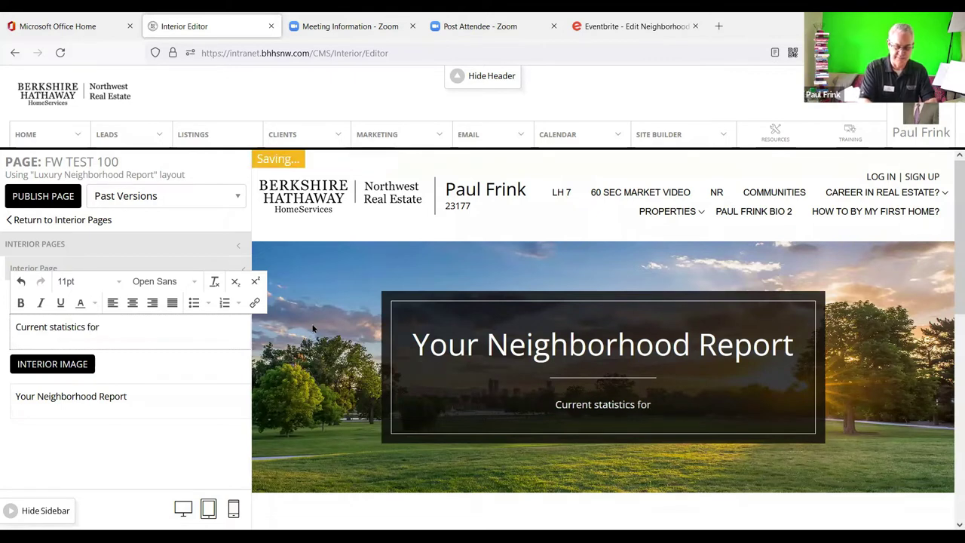
text( Federal Way wa)
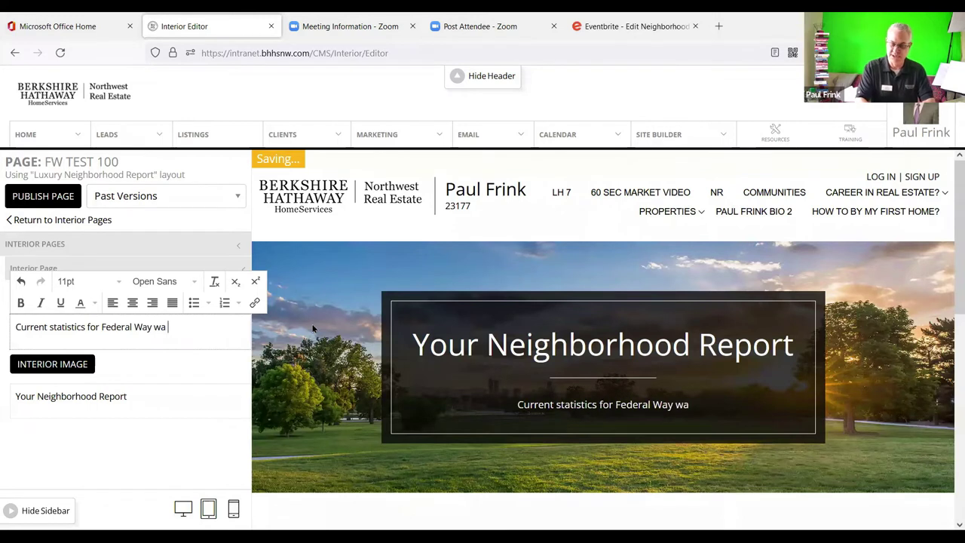
text( 980)
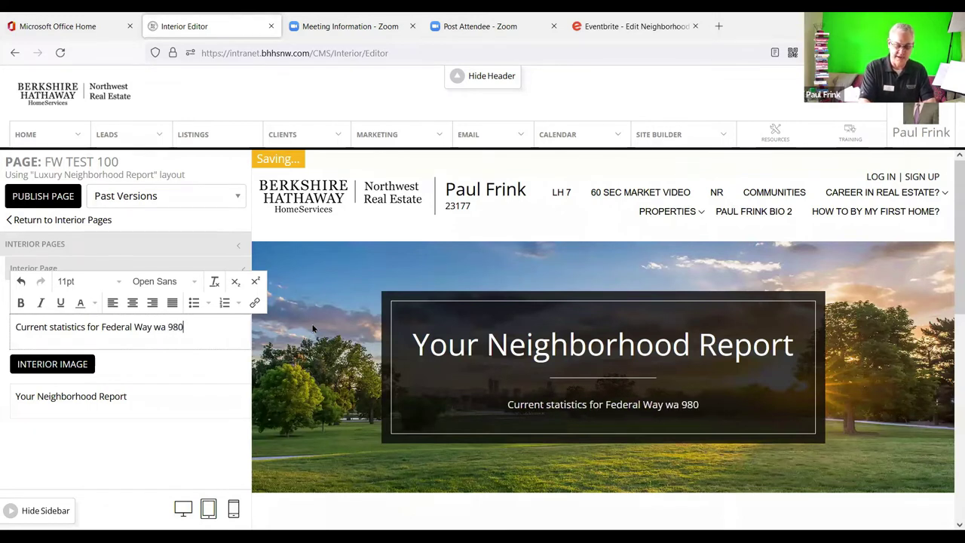
text(03. Click here for exciting things to do in Federal Way)
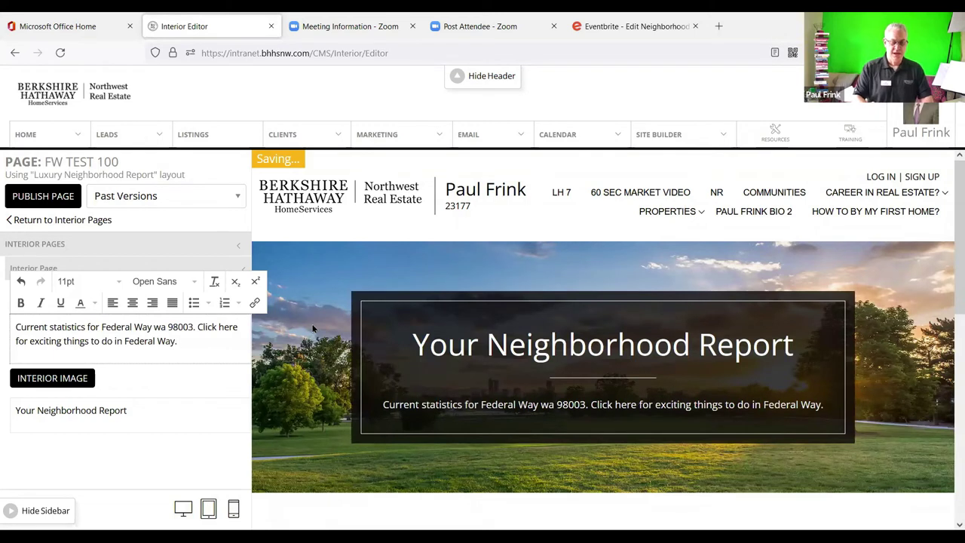
key(BackSpace)
text(WA)
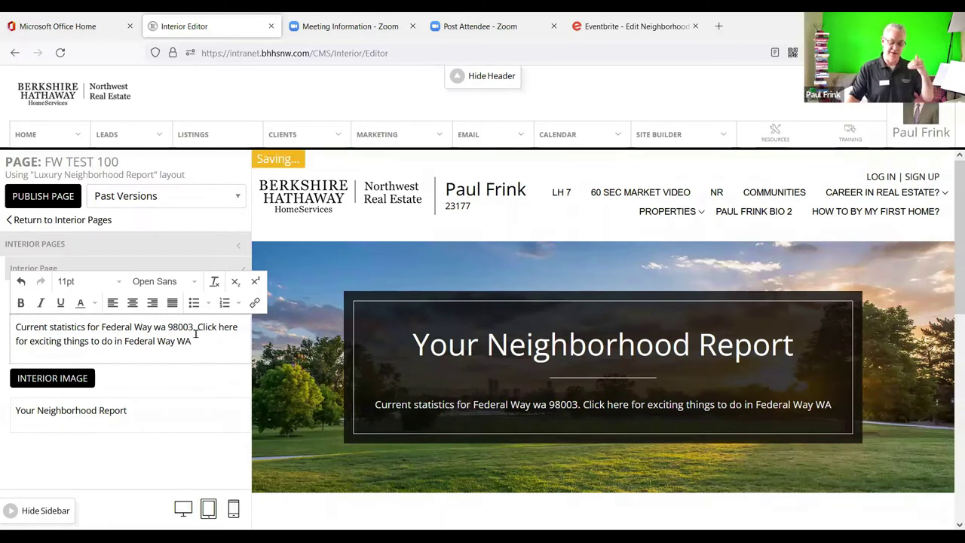
Select the words 'Click here' in the caption so they can be linked
drag(195, 341, 124, 341)
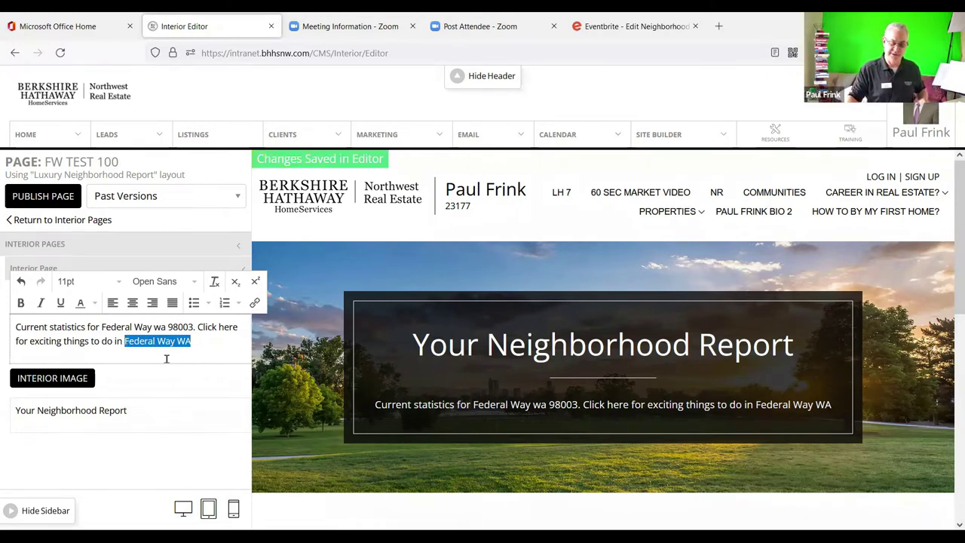
click(202, 337)
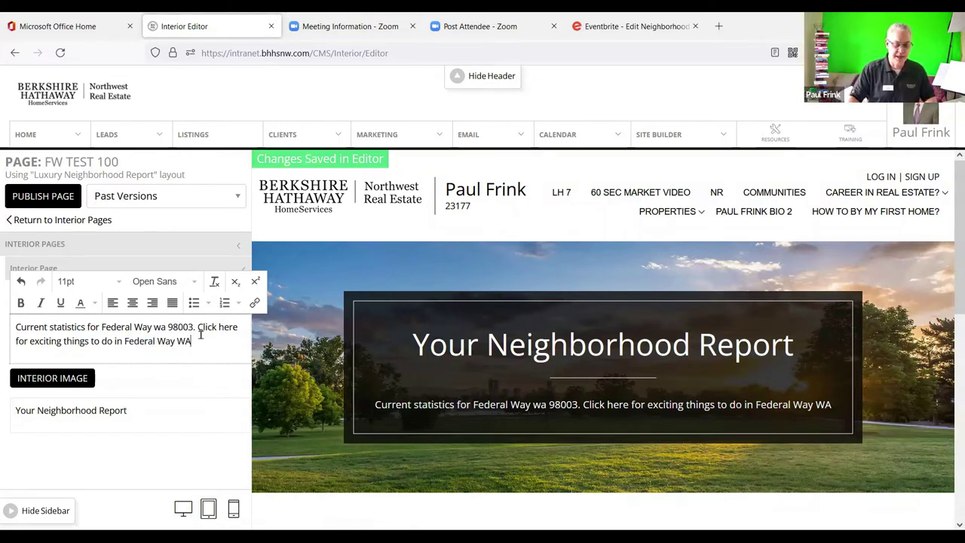
drag(199, 328, 236, 326)
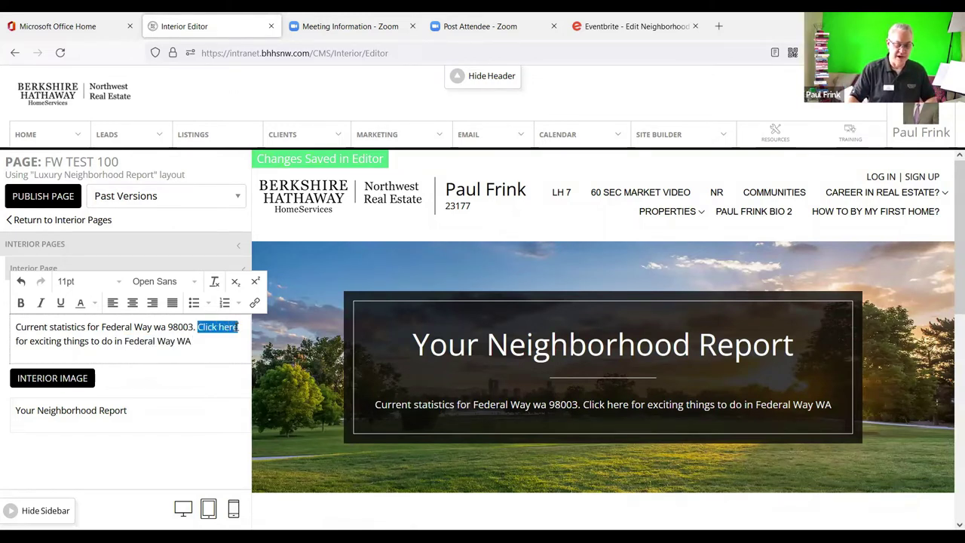
click(255, 304)
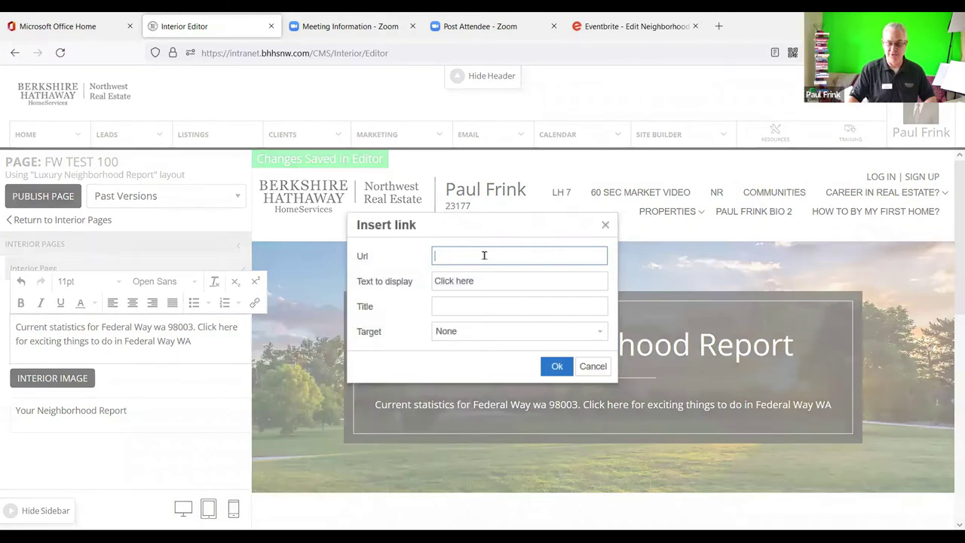
click(461, 335)
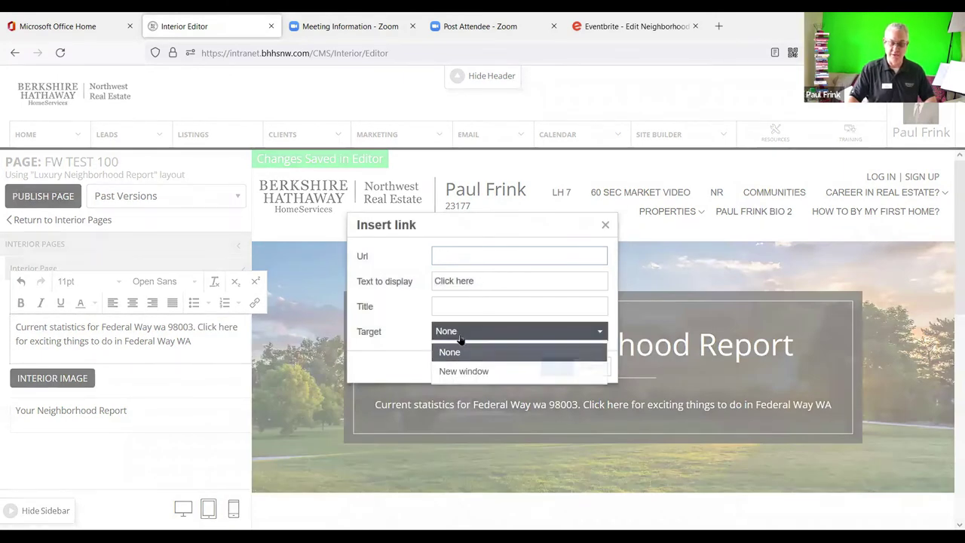
click(456, 369)
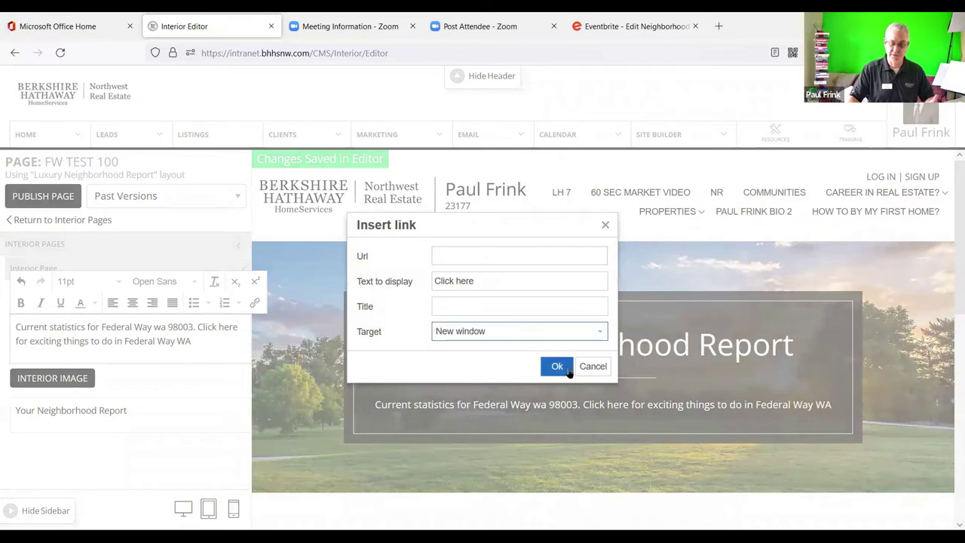
click(593, 371)
click(157, 390)
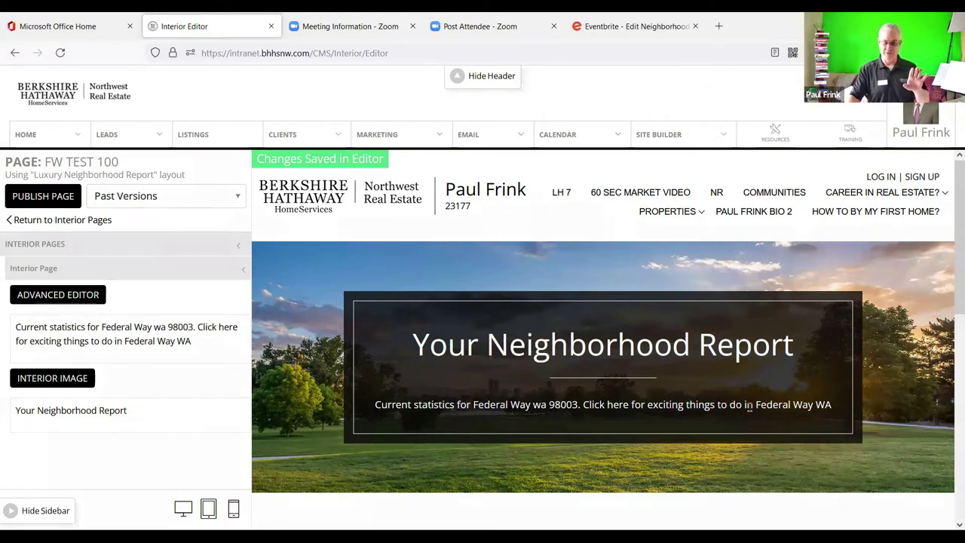
Replace the 'Your Neighborhood Report' banner title with 'Home Stat Federal Wa 98003' and collapse the editor
drag(149, 407, 2, 402)
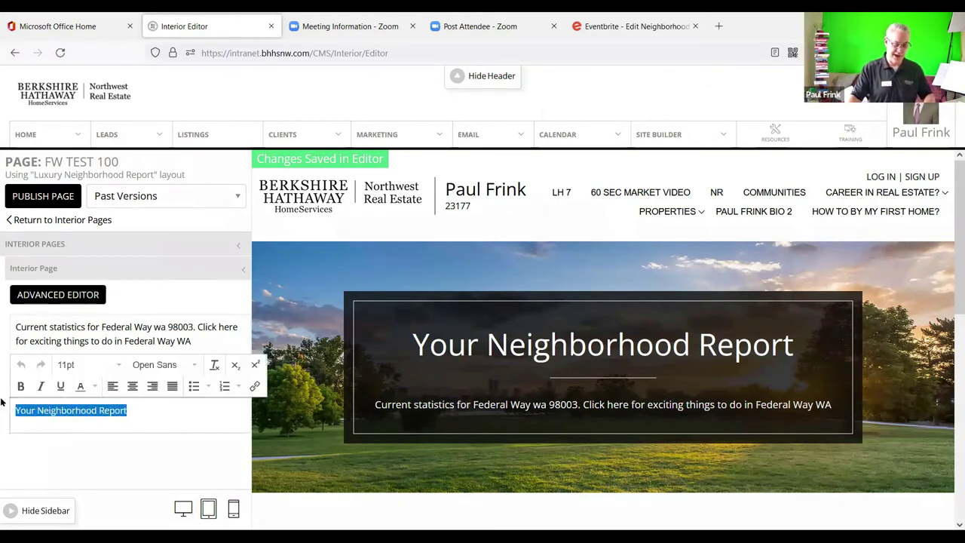
text(Home A)
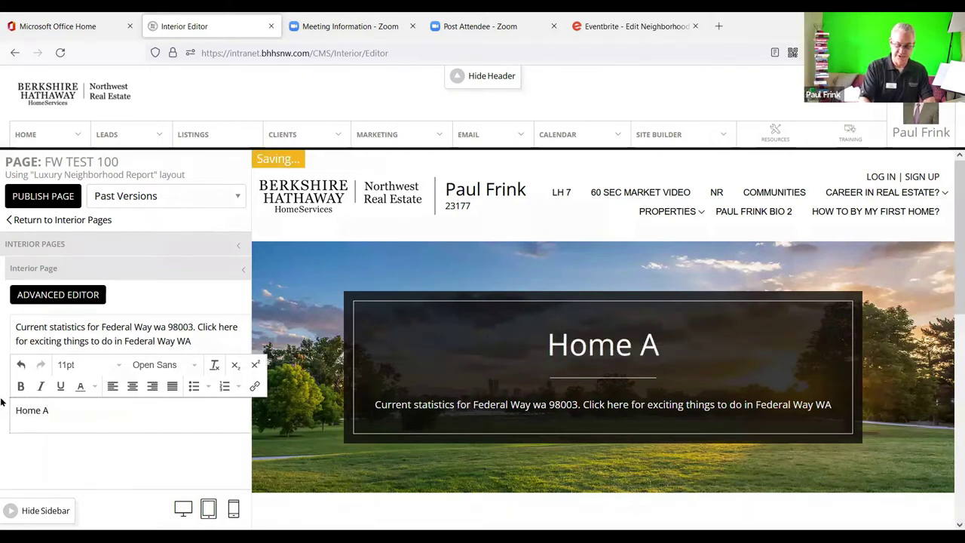
key(BackSpace)
text(S)
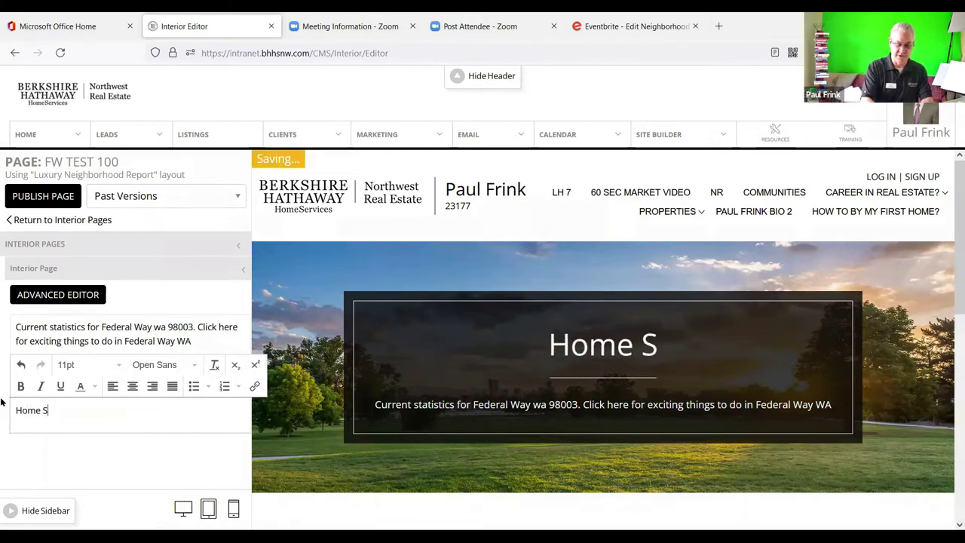
text(tat F)
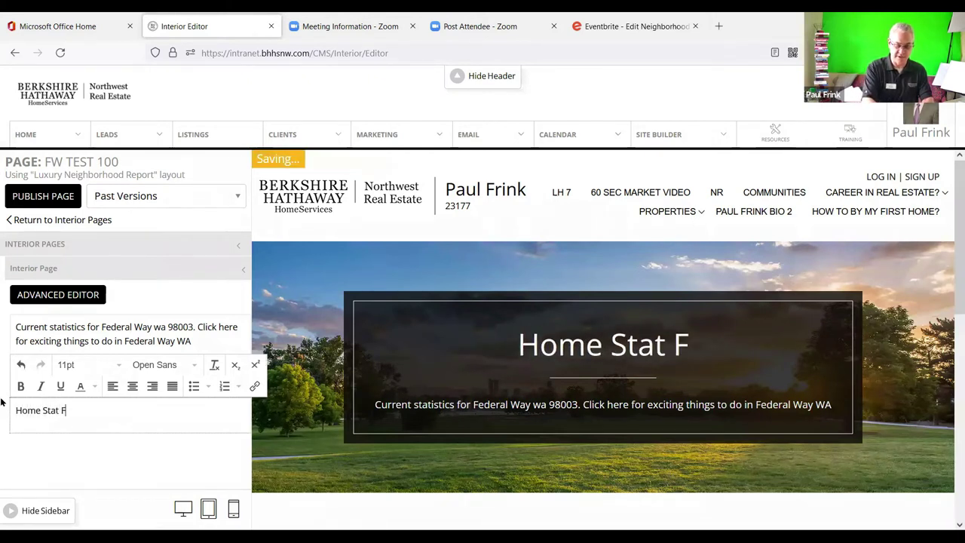
text(ederal Wa )
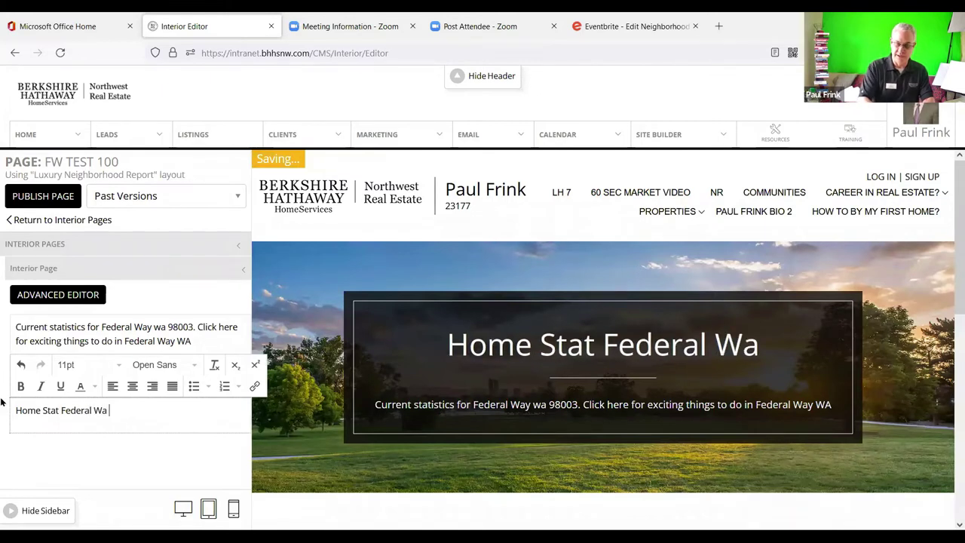
text(98003)
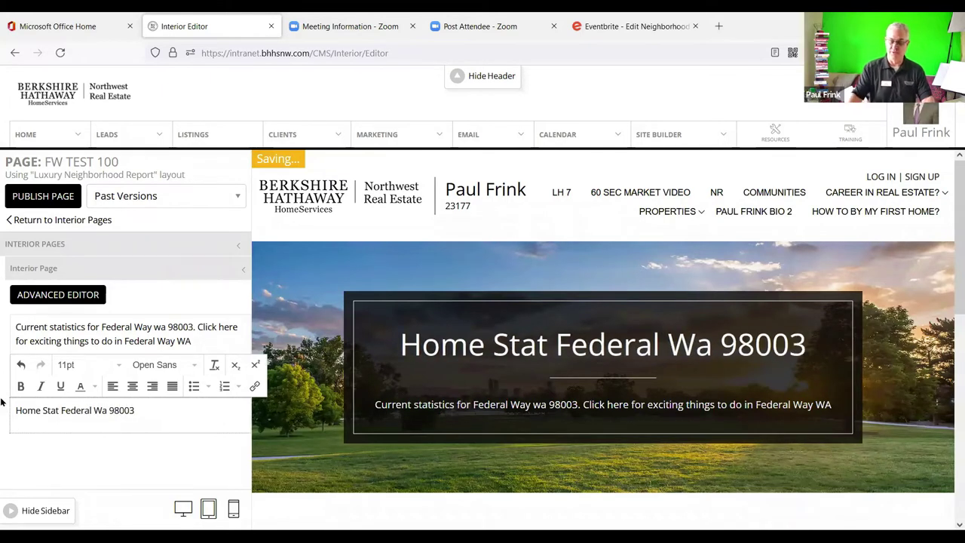
click(34, 273)
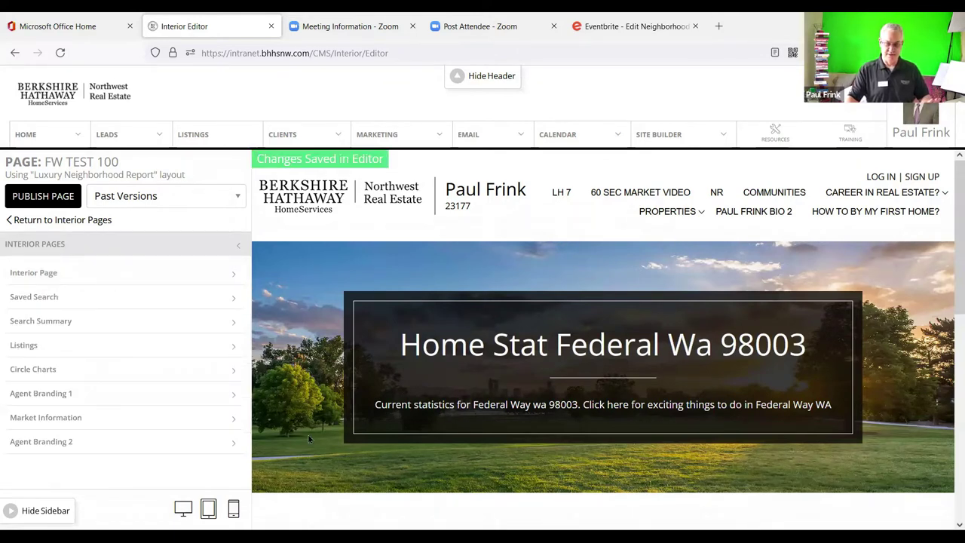
Choose 'FW test 100' in the Saved Search section's Select Saved Search dropdown
click(39, 298)
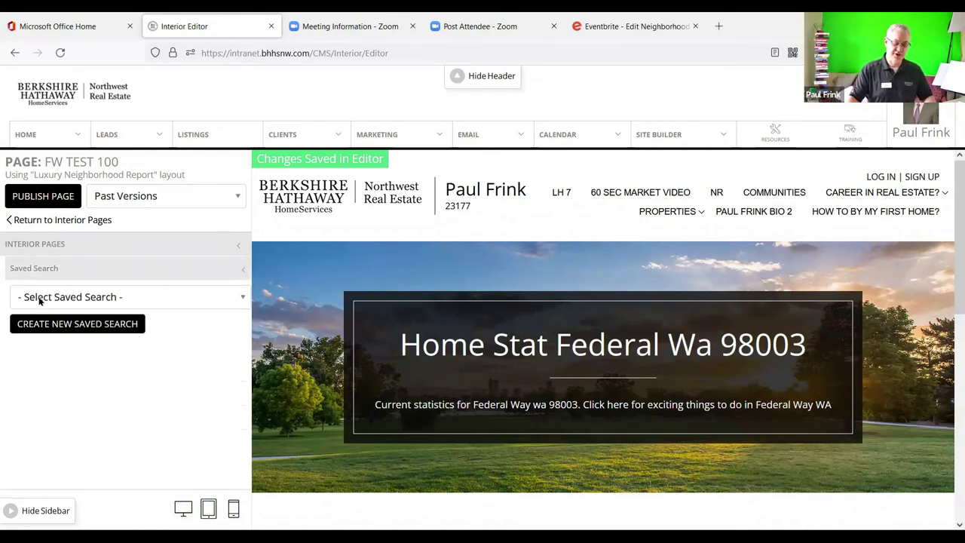
click(40, 299)
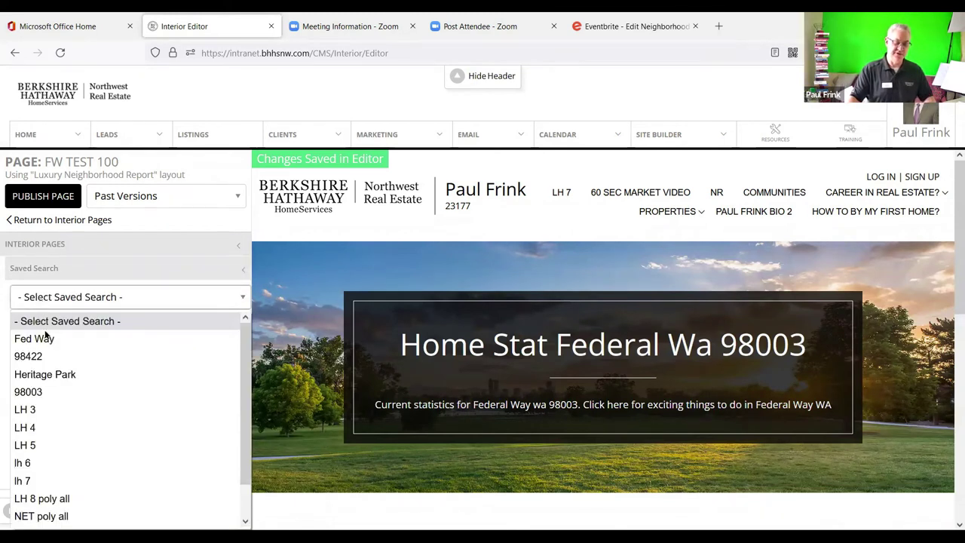
scroll(64, 355, down, 2)
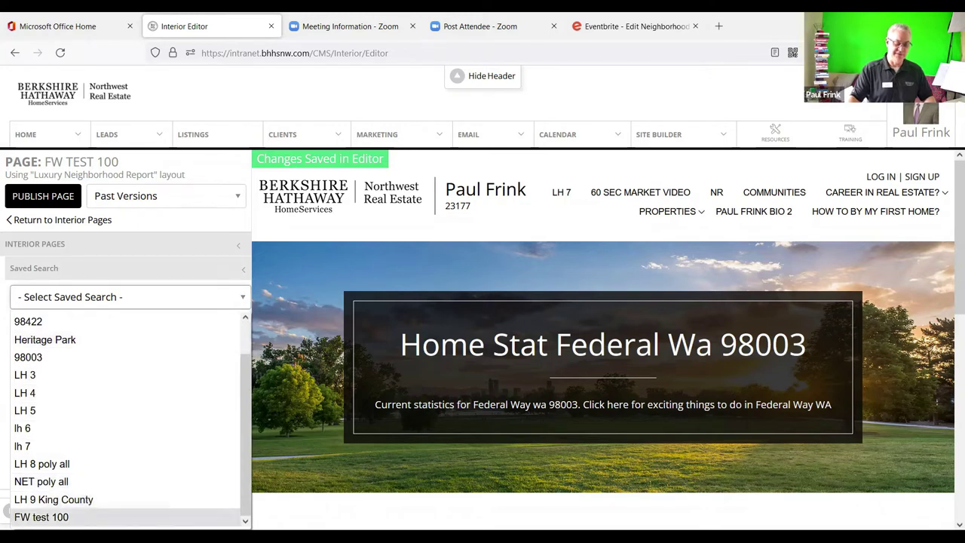
click(41, 517)
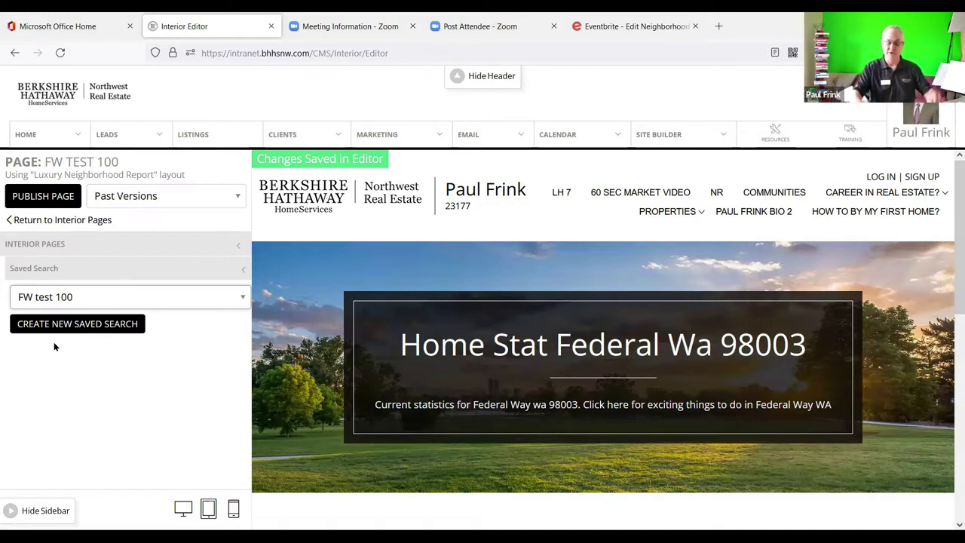
click(46, 268)
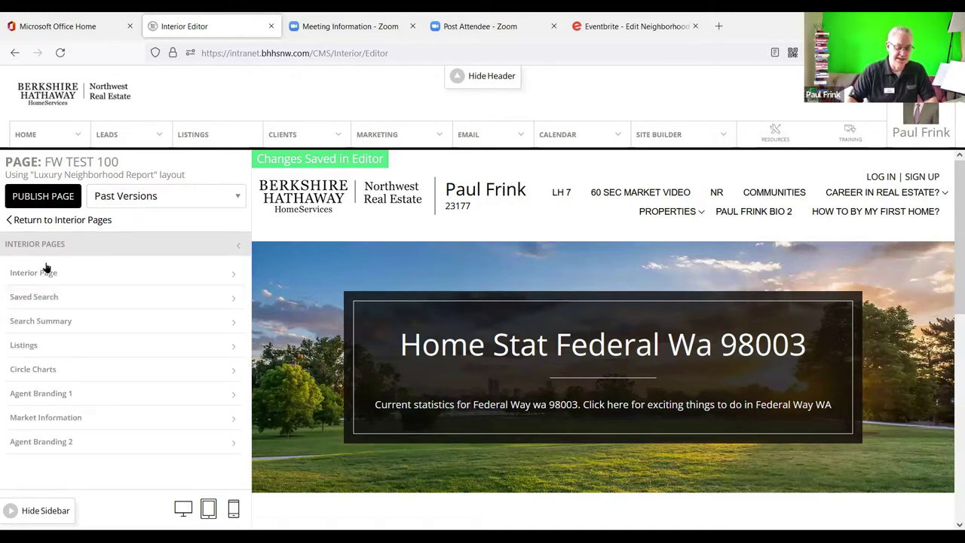
Switch the Search Summary section's toggle to Show, then back to Hide
click(40, 322)
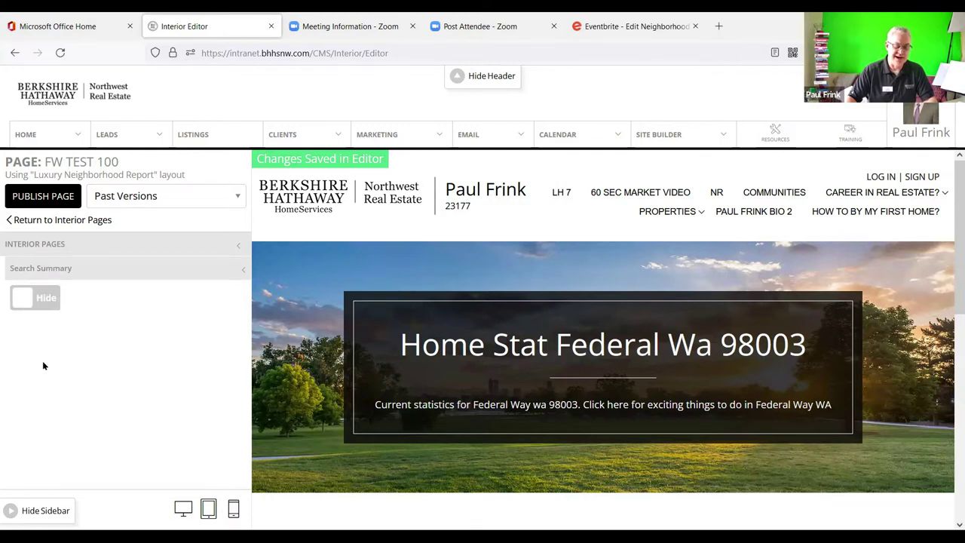
click(47, 305)
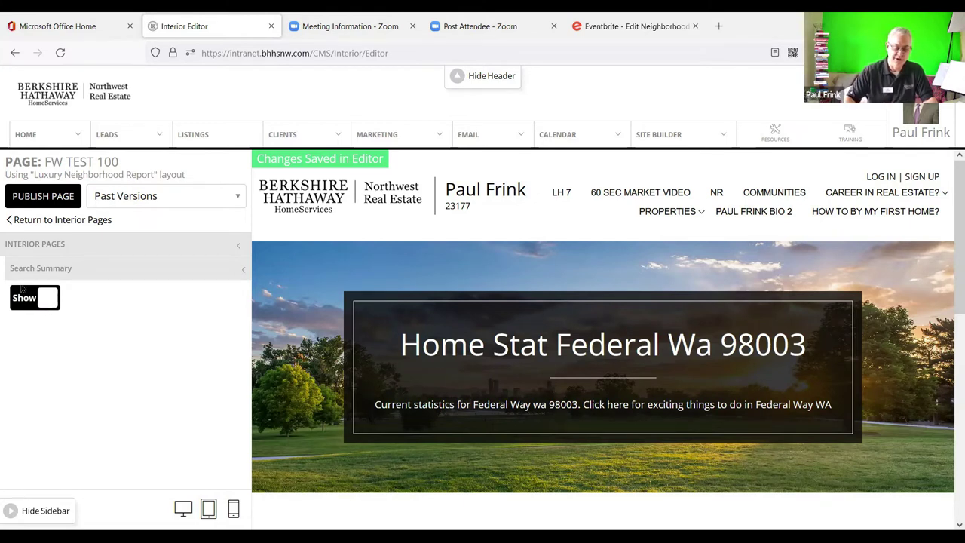
click(23, 303)
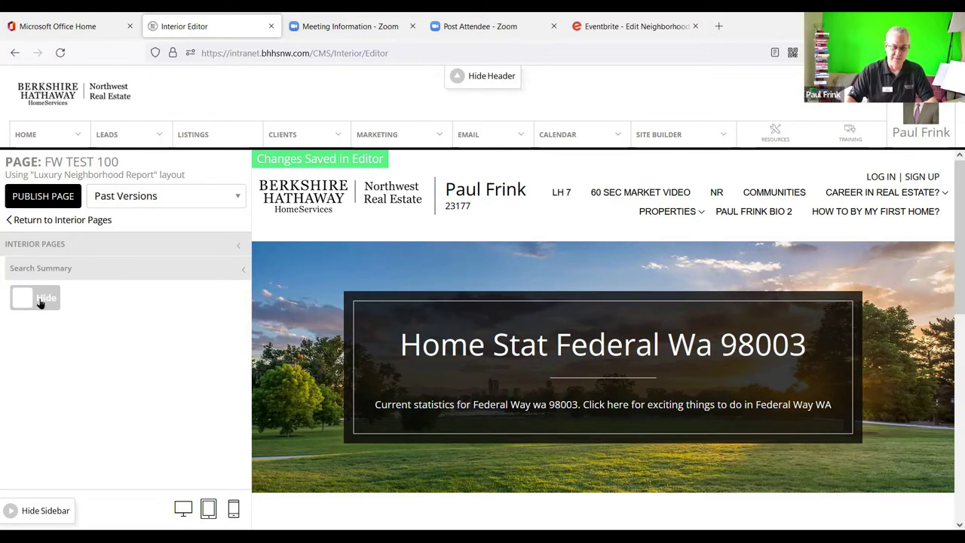
click(53, 273)
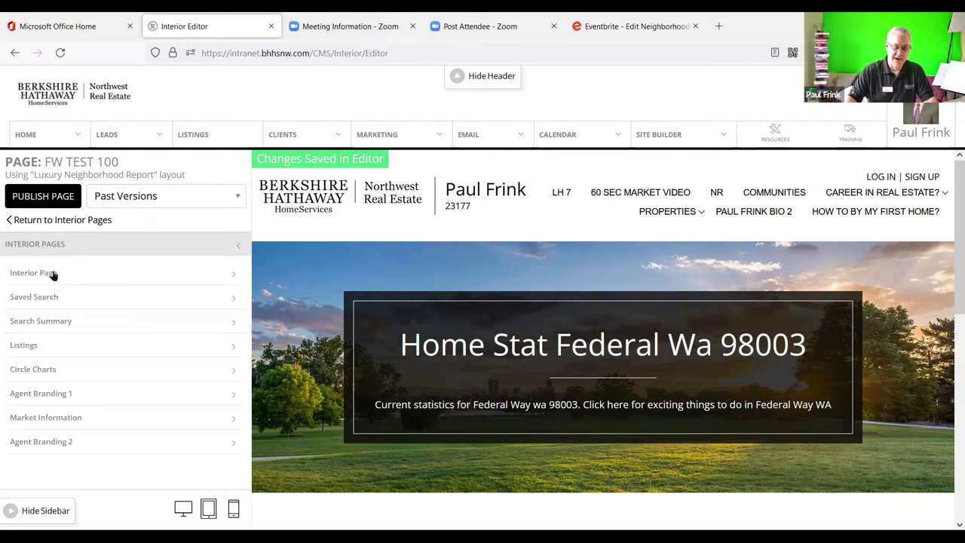
Check the Listings, Circle Charts, Agent Branding 1, Market Information and Agent Branding 2 toggles, then collapse Interior Pages
click(46, 347)
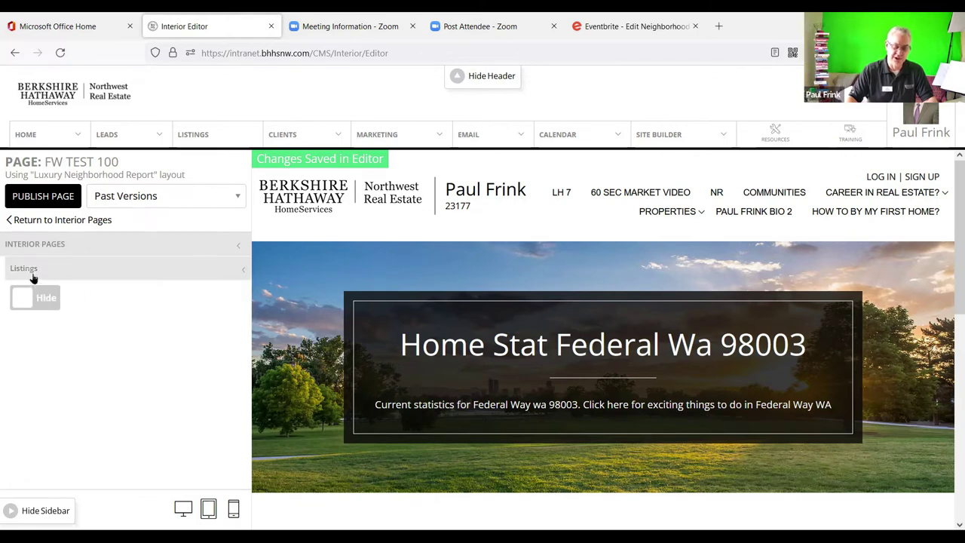
click(33, 276)
click(41, 368)
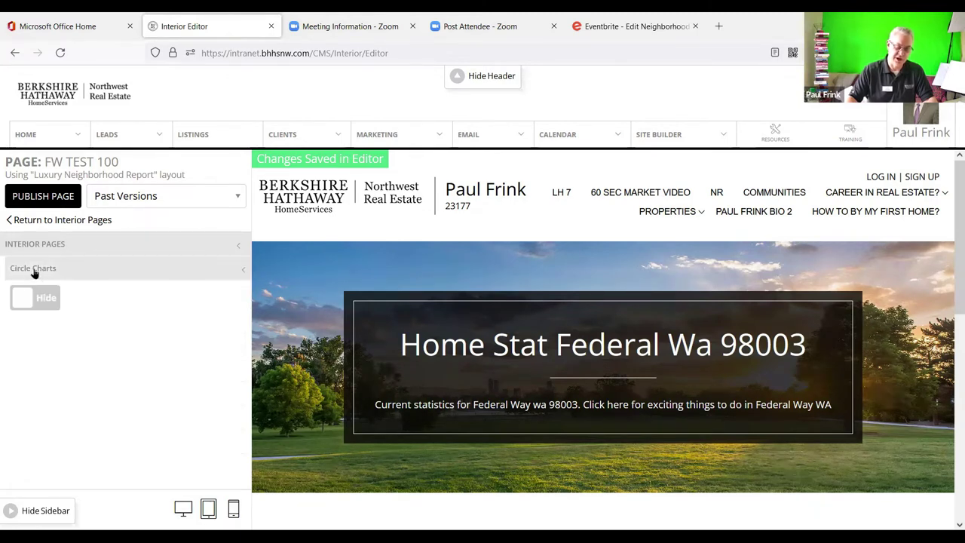
click(34, 272)
click(45, 395)
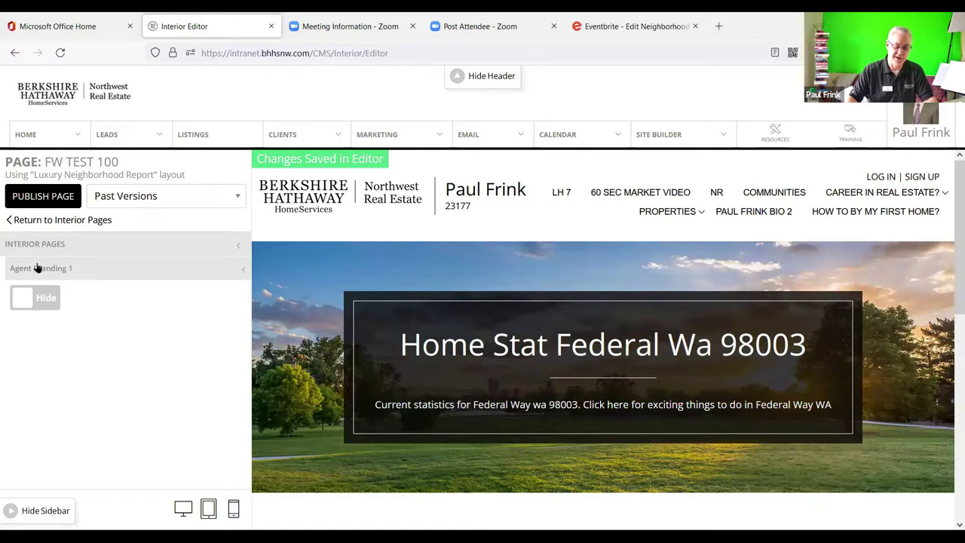
click(38, 267)
click(47, 414)
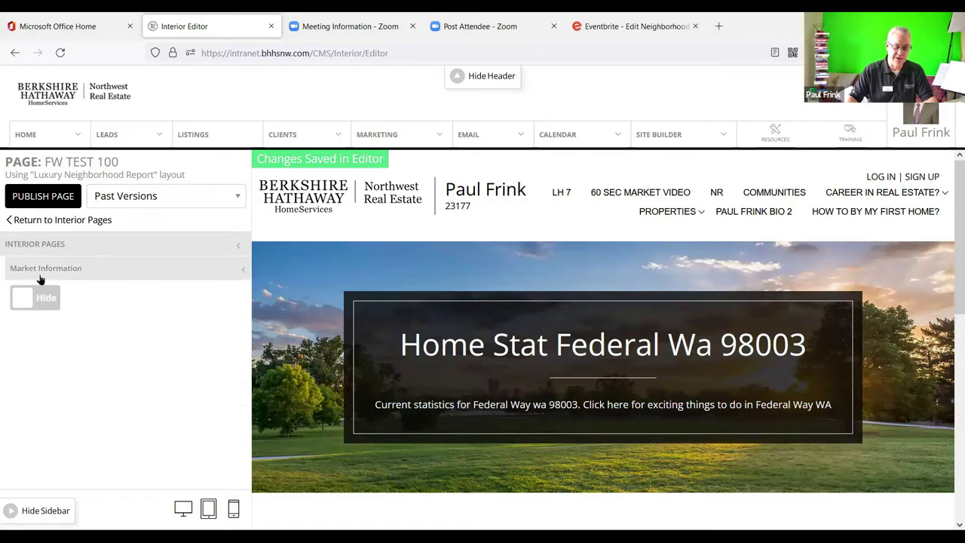
click(40, 278)
click(48, 441)
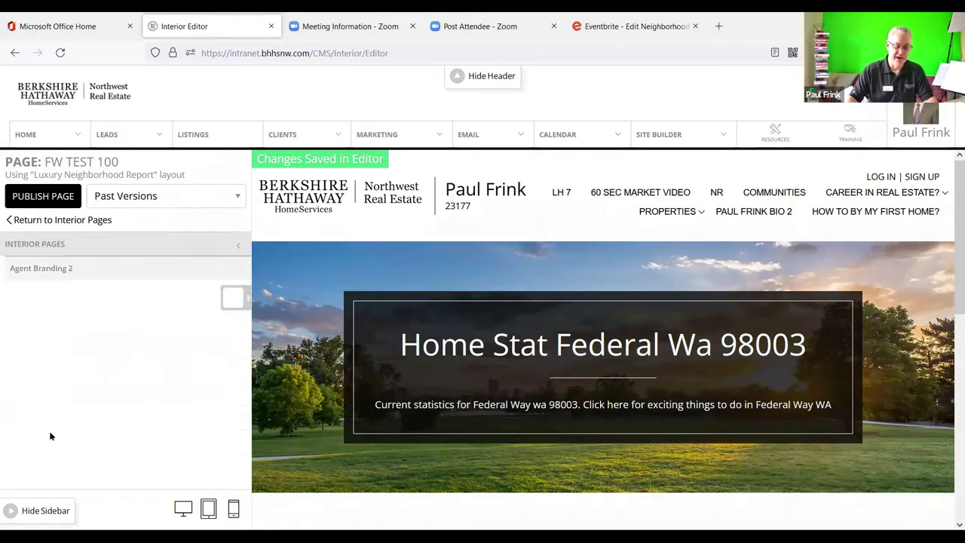
click(46, 271)
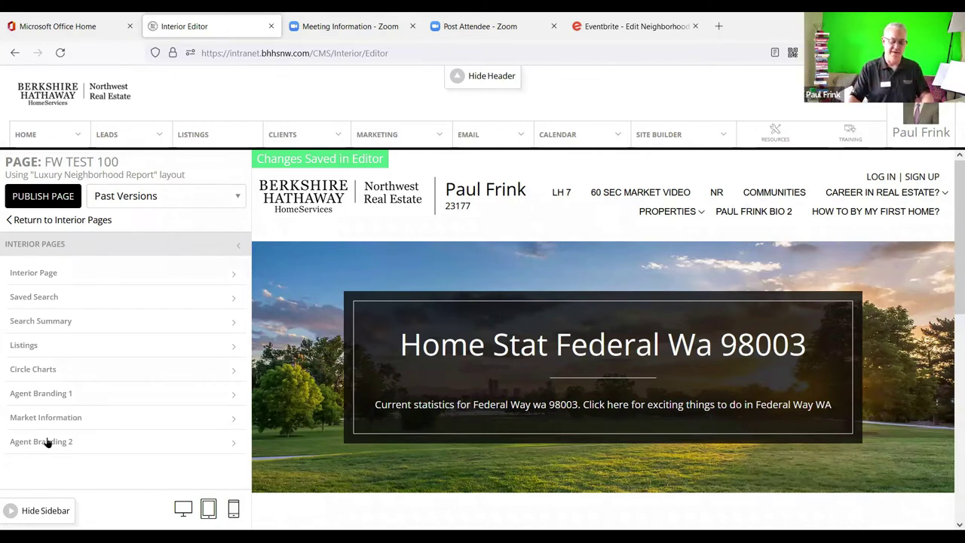
click(34, 244)
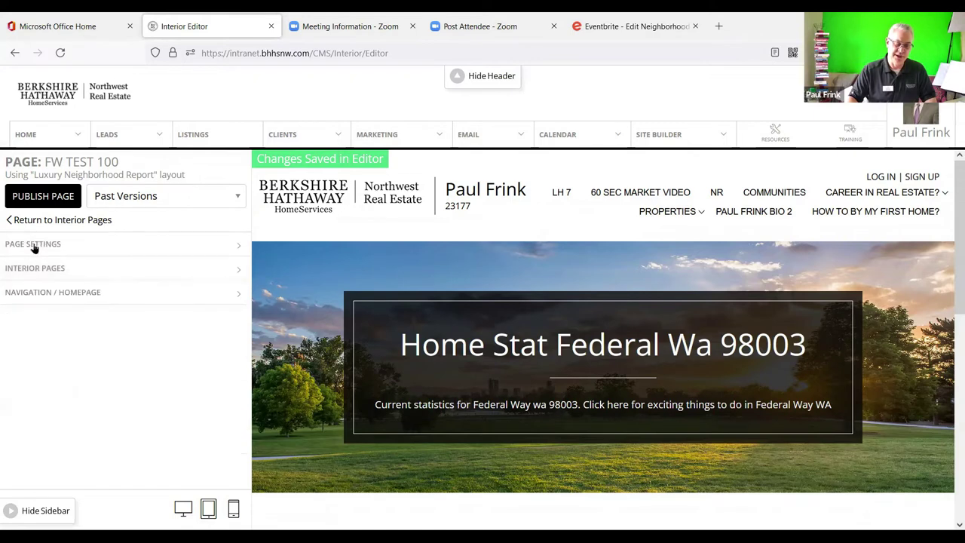
Publish the page and confirm overwriting its live version
click(41, 197)
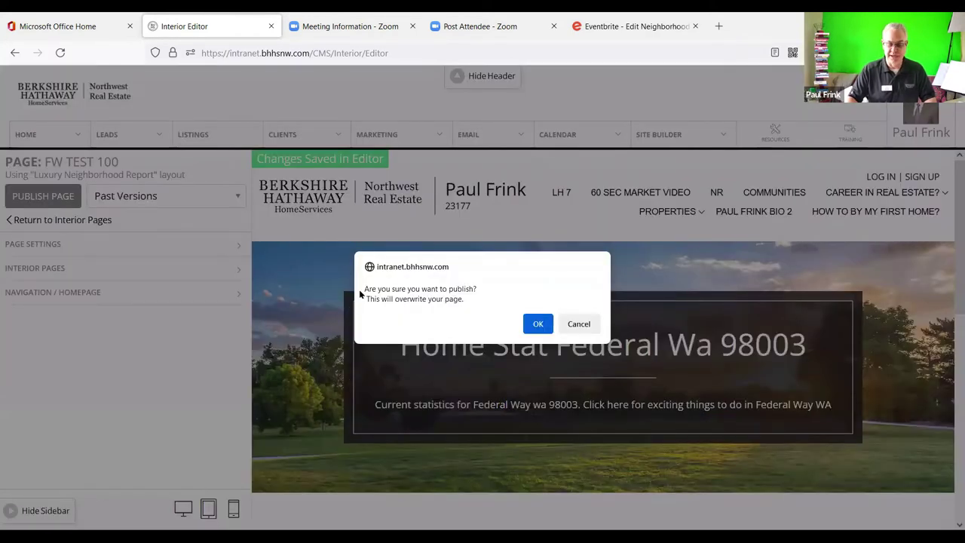
click(538, 324)
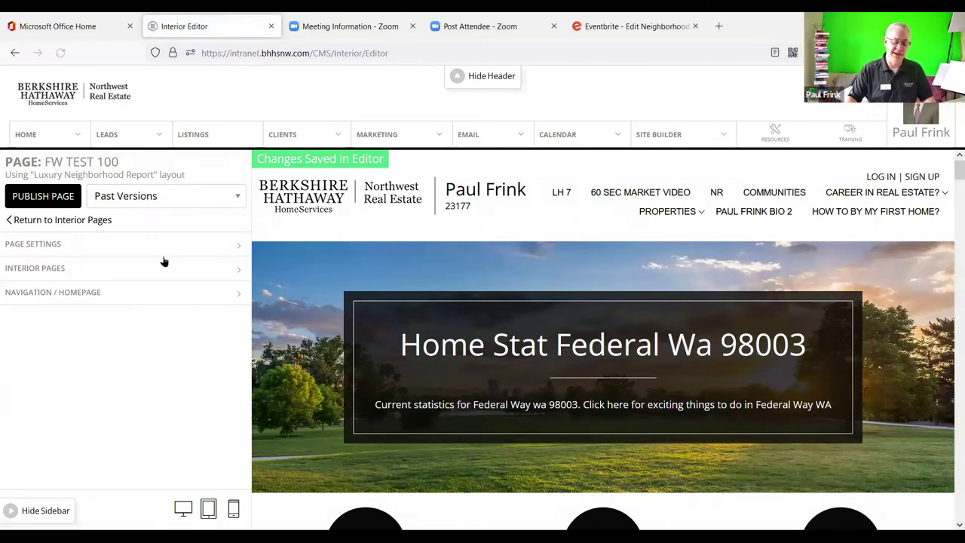
mouse_move(149, 142)
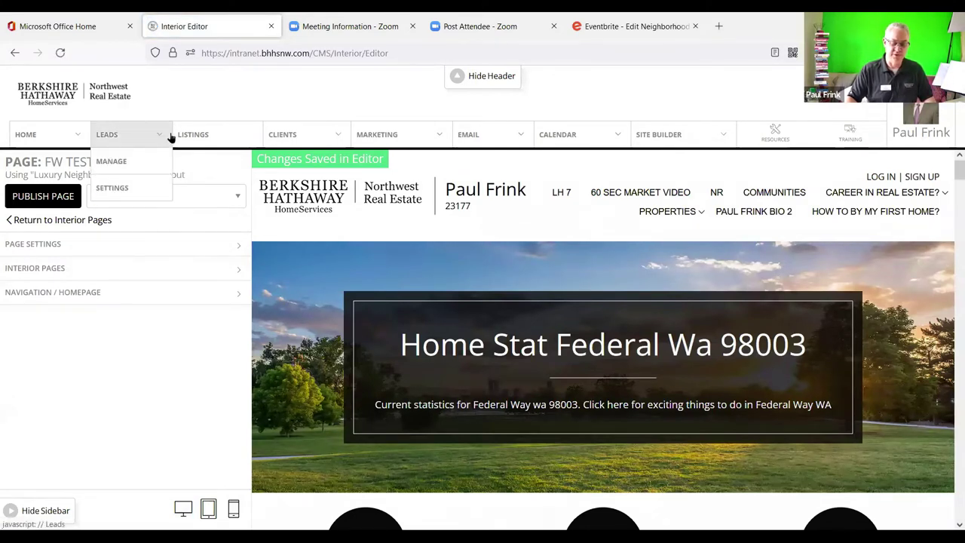
mouse_move(371, 141)
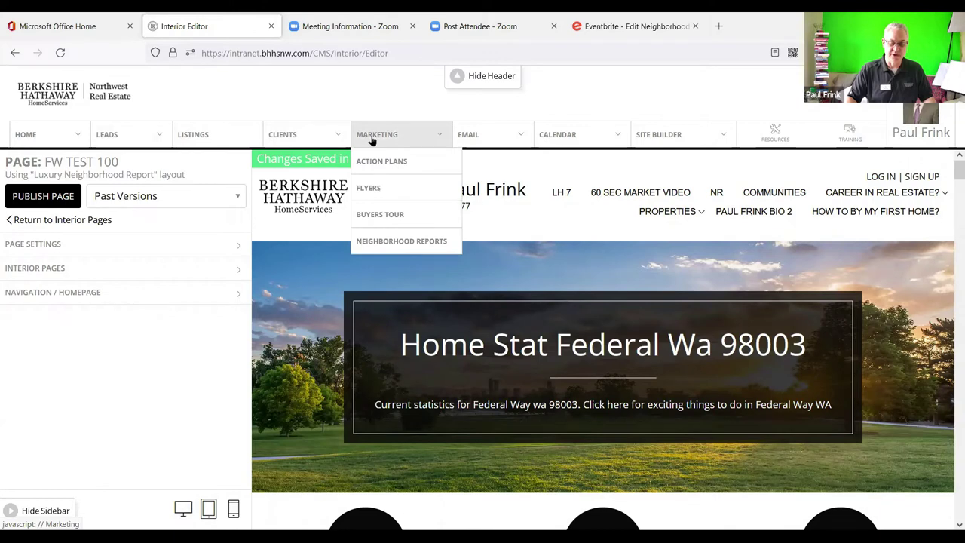
From Marketing > Neighborhood Reports, view the FW test 100 report on the live site
click(377, 246)
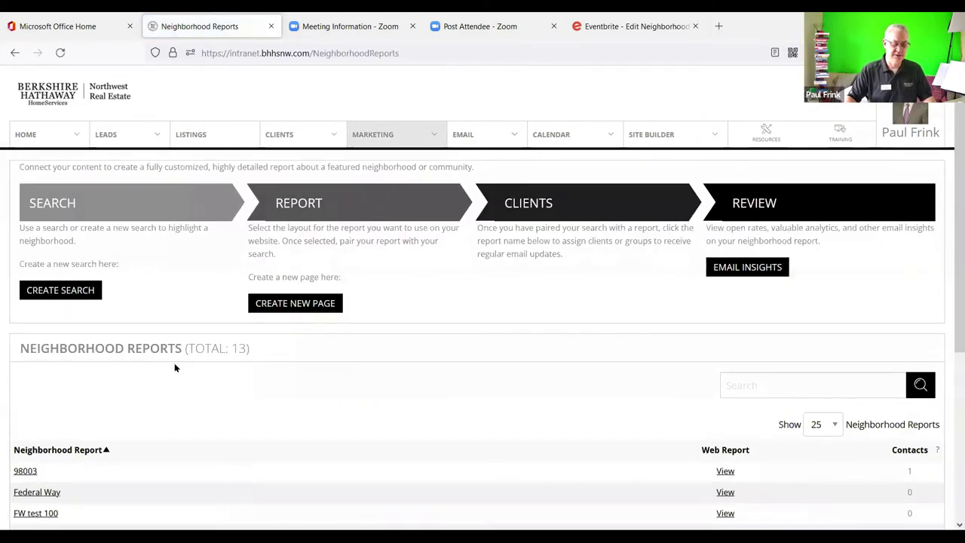
scroll(174, 363, down, 3)
scroll(173, 363, down, 2)
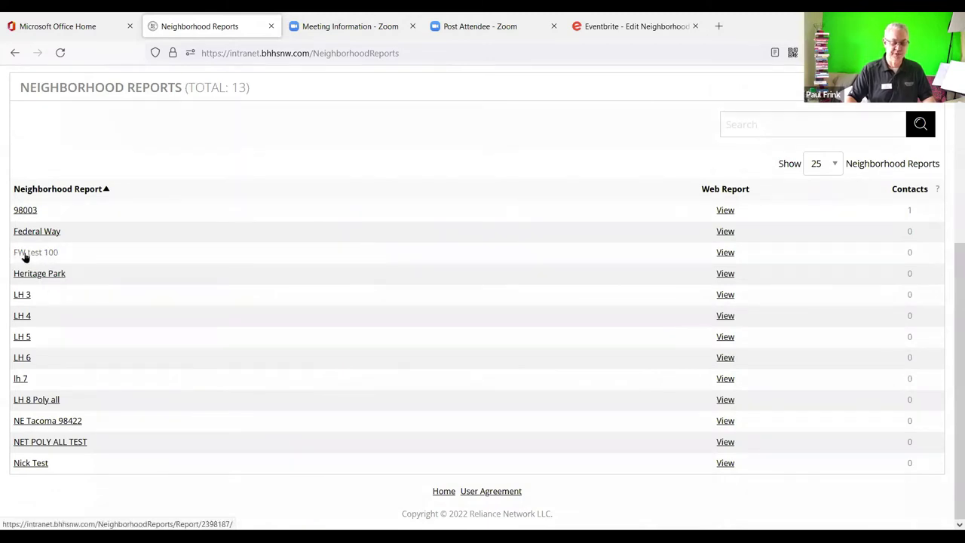
click(726, 253)
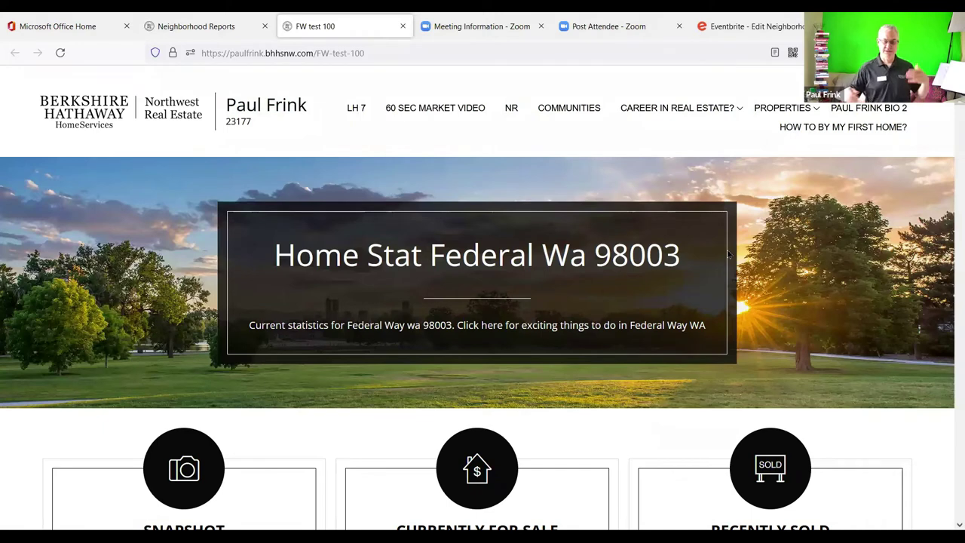
scroll(613, 260, down, 3)
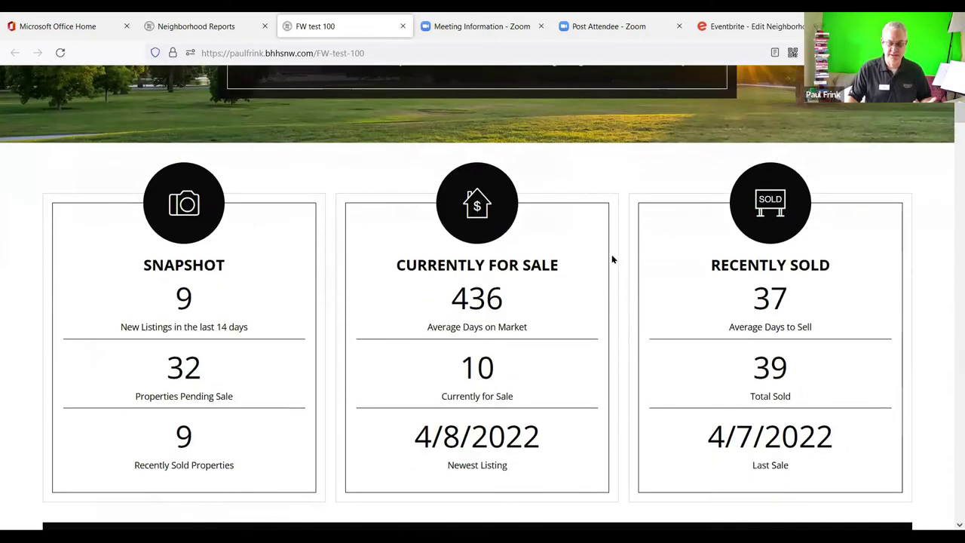
scroll(611, 259, down, 1)
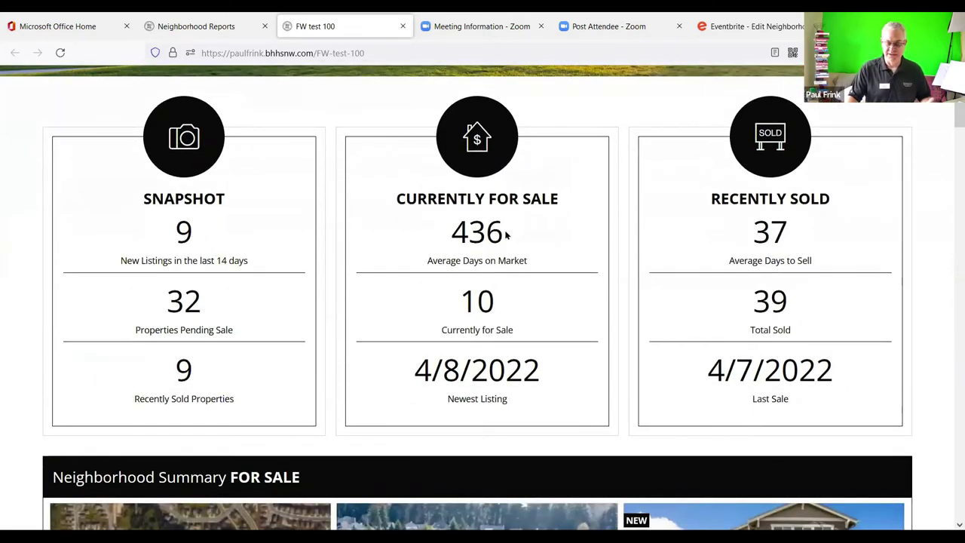
scroll(506, 235, down, 1)
scroll(507, 235, up, 1)
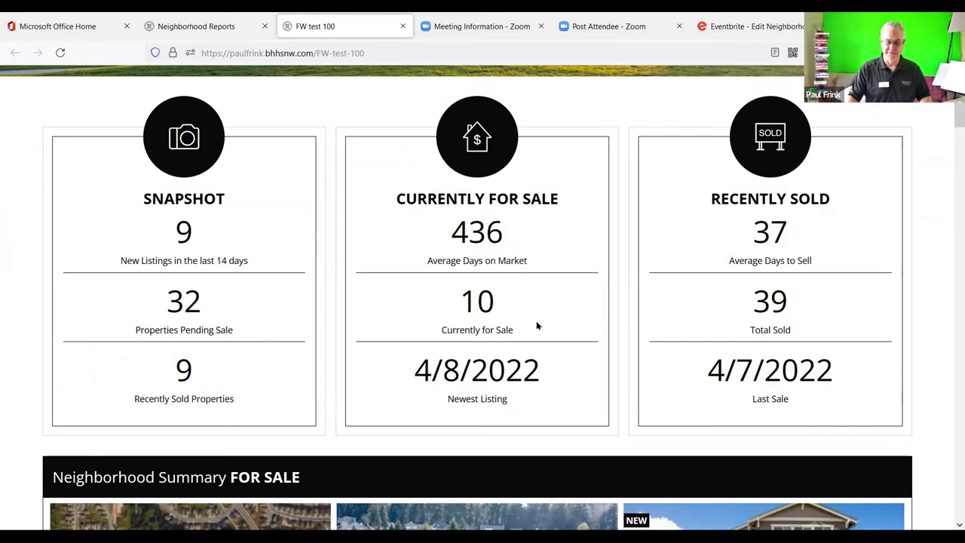
scroll(673, 213, down, 5)
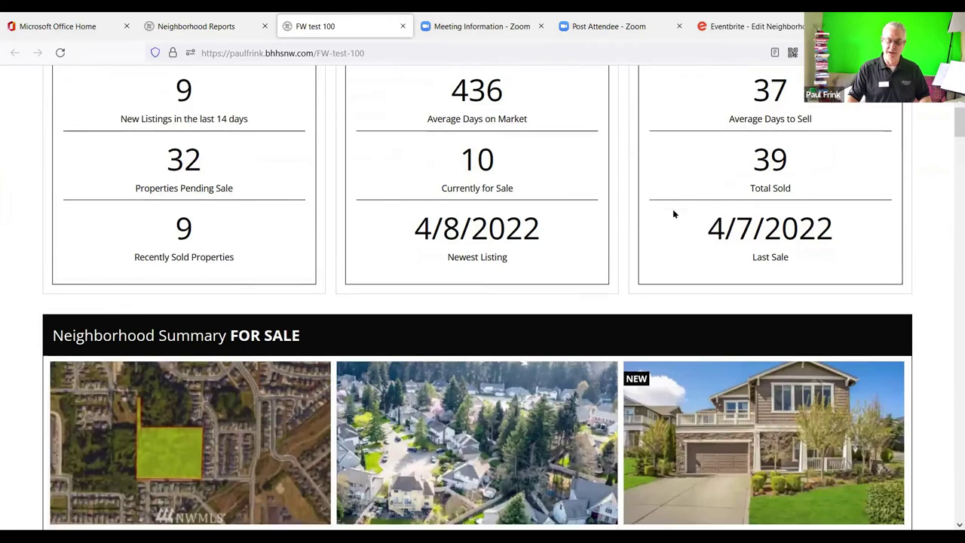
scroll(672, 214, down, 2)
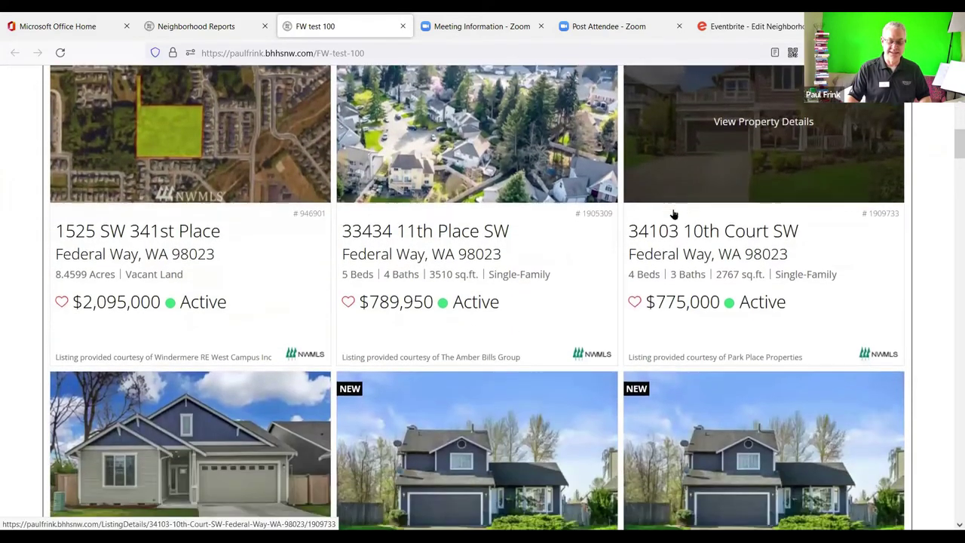
scroll(673, 213, down, 1)
scroll(672, 213, down, 3)
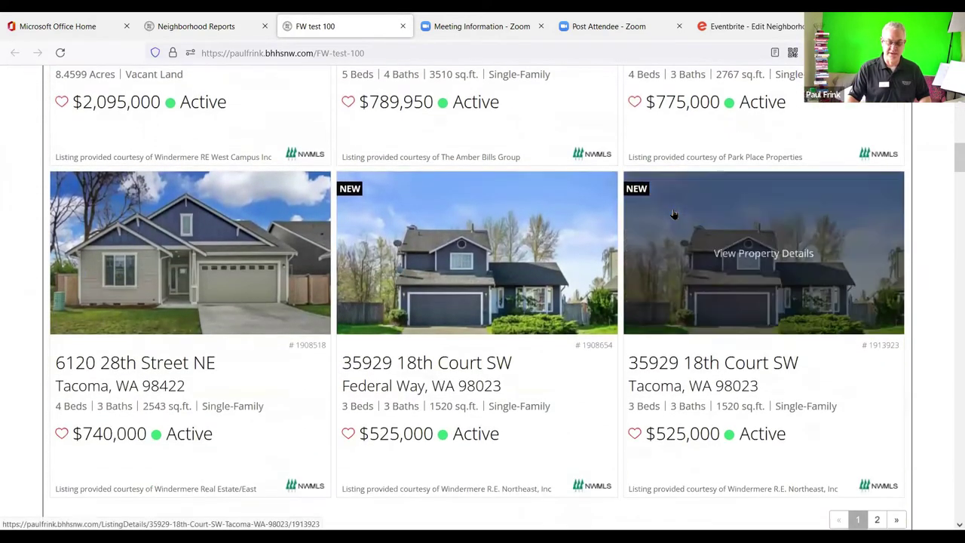
scroll(674, 214, down, 1)
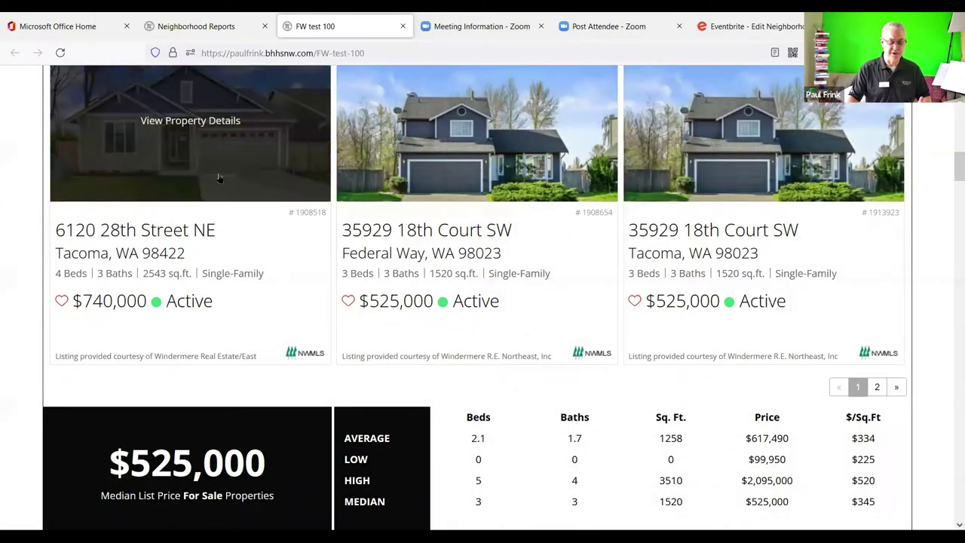
scroll(555, 278, down, 1)
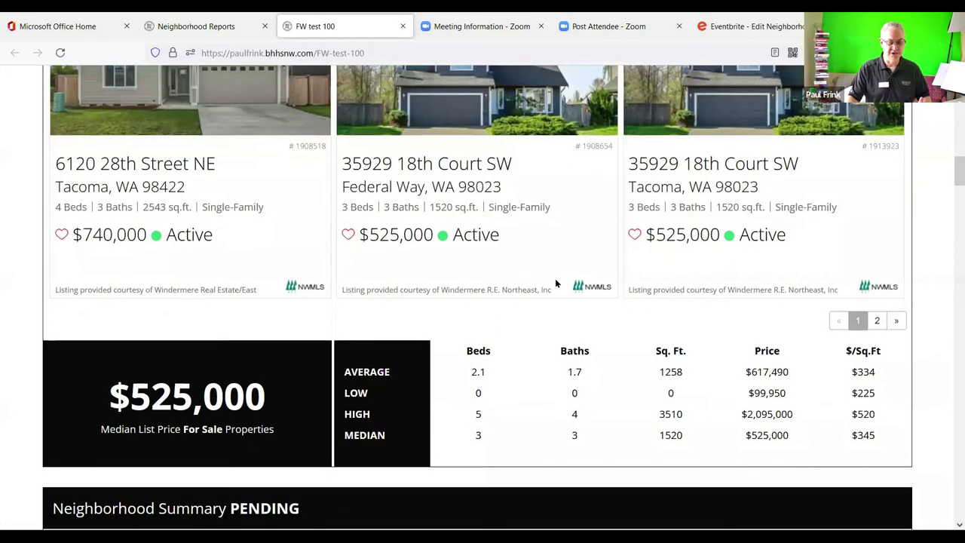
scroll(555, 278, up, 2)
scroll(555, 278, down, 1)
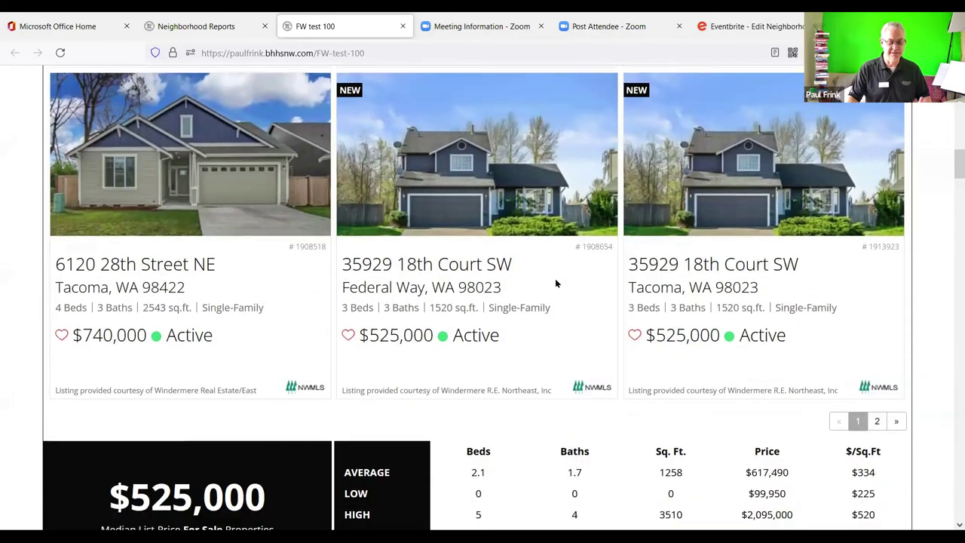
scroll(556, 284, down, 1)
scroll(556, 283, down, 1)
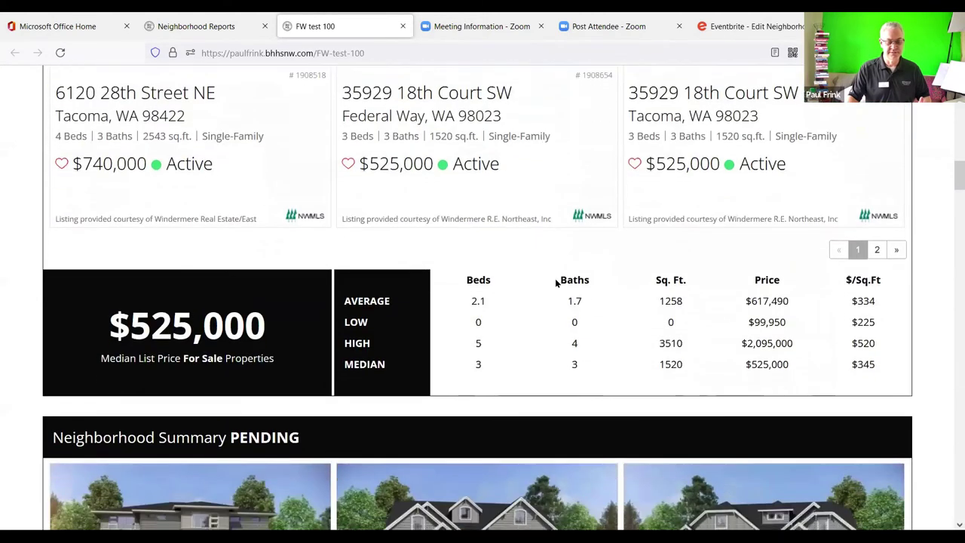
scroll(556, 283, down, 1)
scroll(556, 283, down, 2)
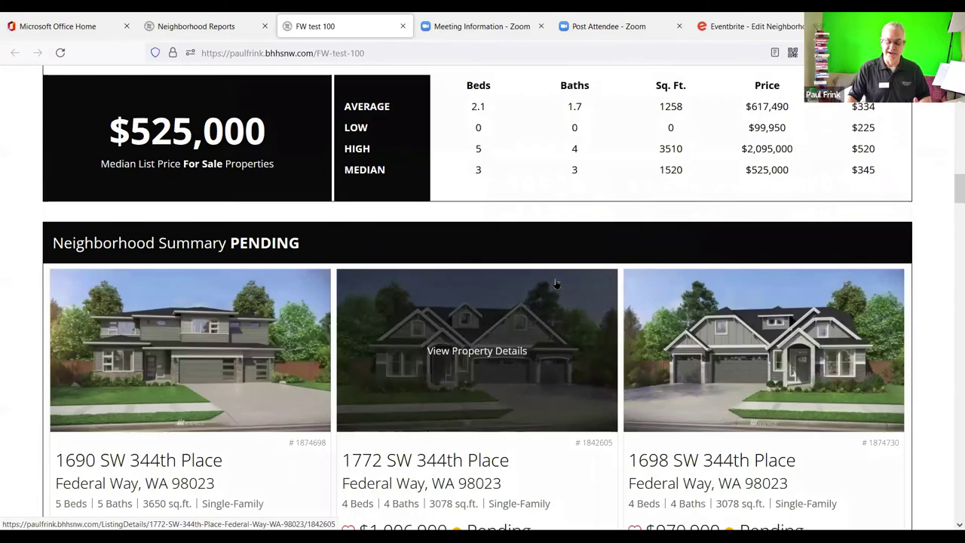
scroll(556, 282, up, 2)
scroll(555, 283, down, 13)
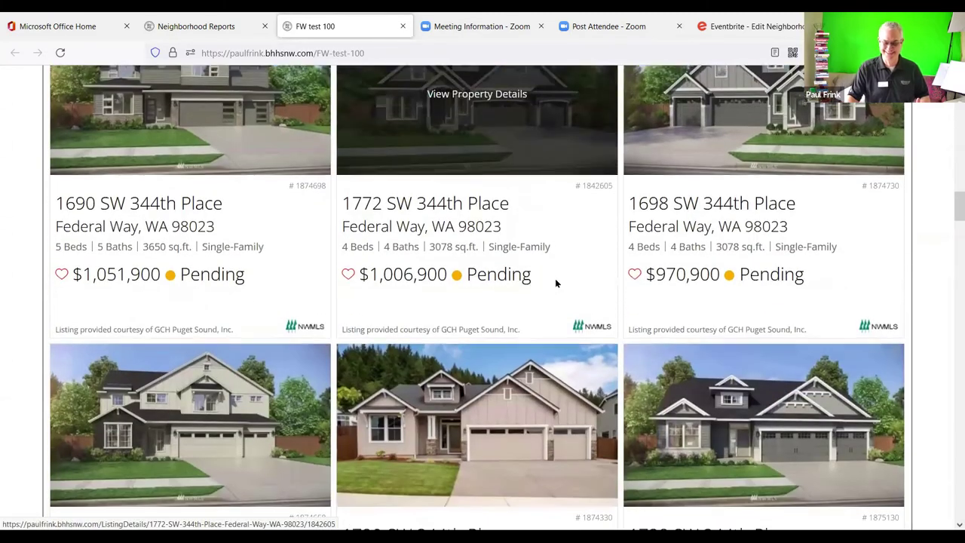
scroll(555, 283, down, 8)
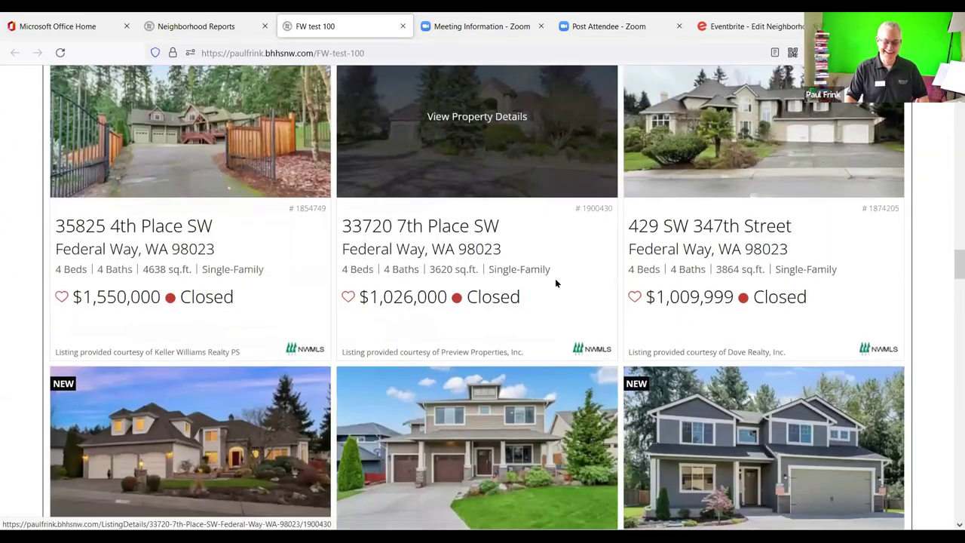
scroll(556, 280, down, 5)
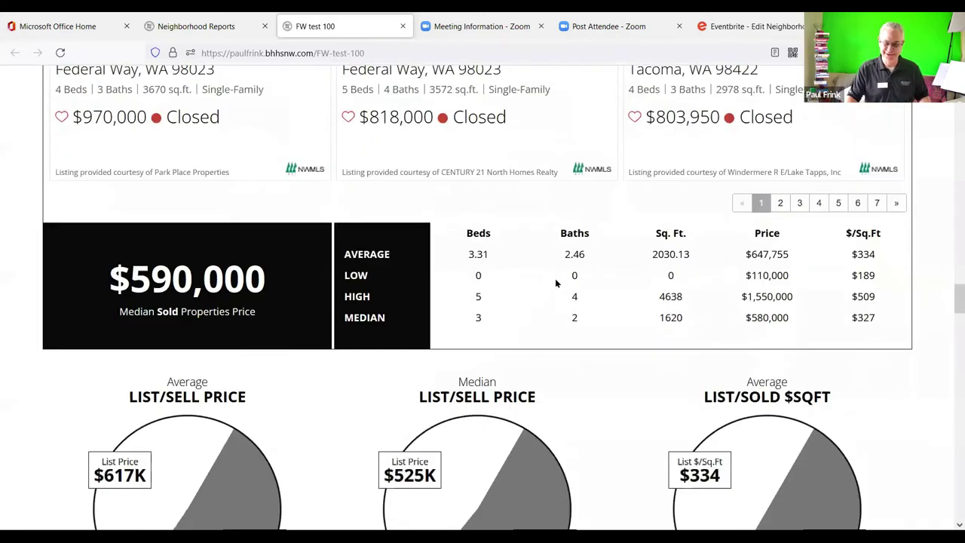
scroll(688, 192, up, 3)
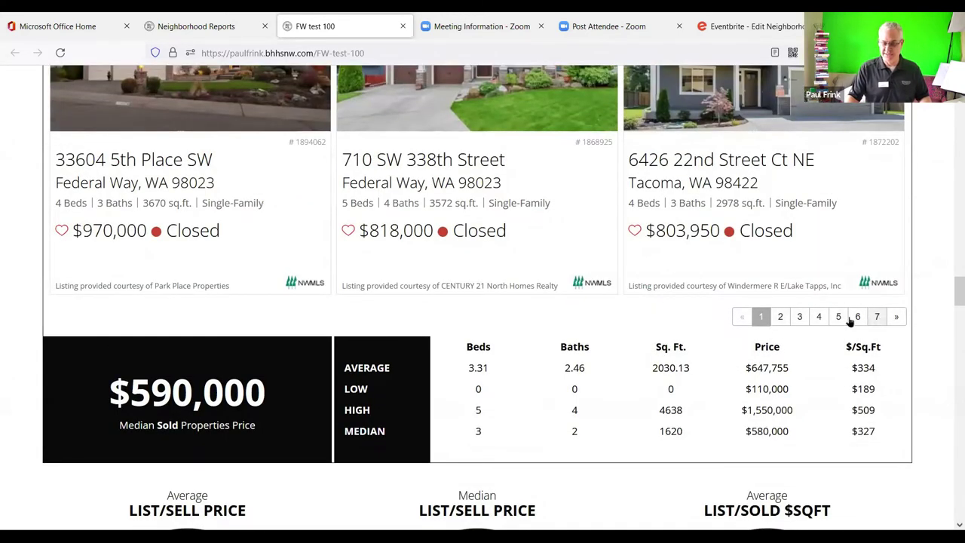
scroll(531, 309, down, 2)
scroll(530, 310, down, 3)
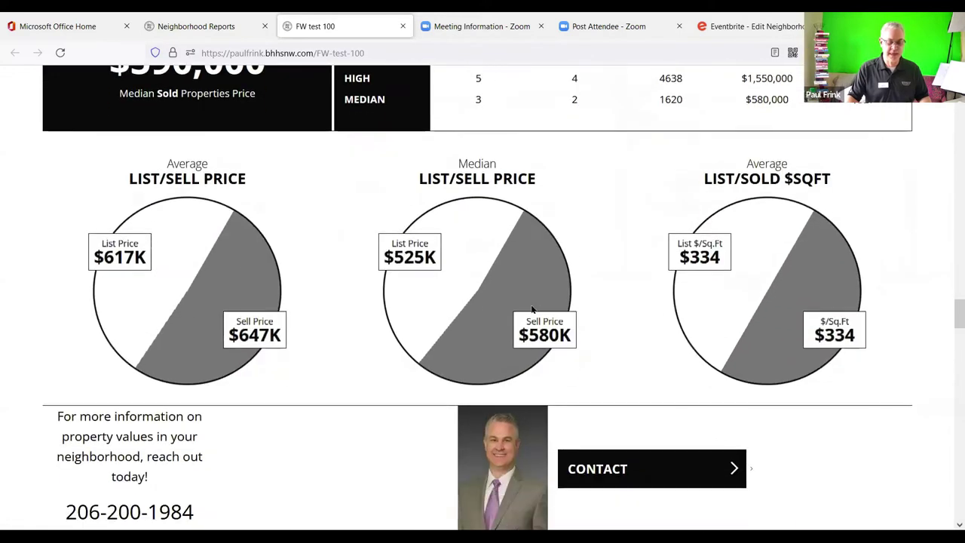
scroll(476, 227, down, 5)
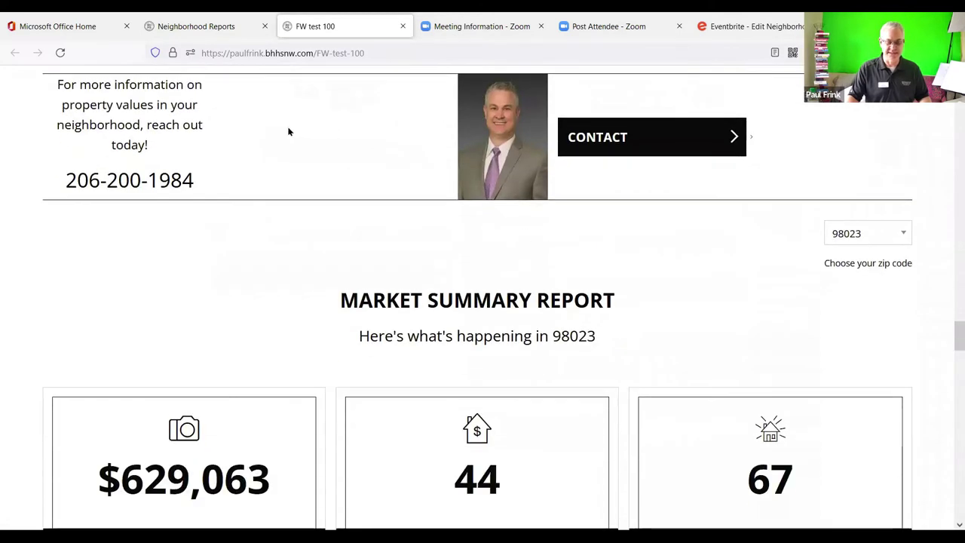
scroll(546, 125, down, 4)
scroll(468, 119, up, 2)
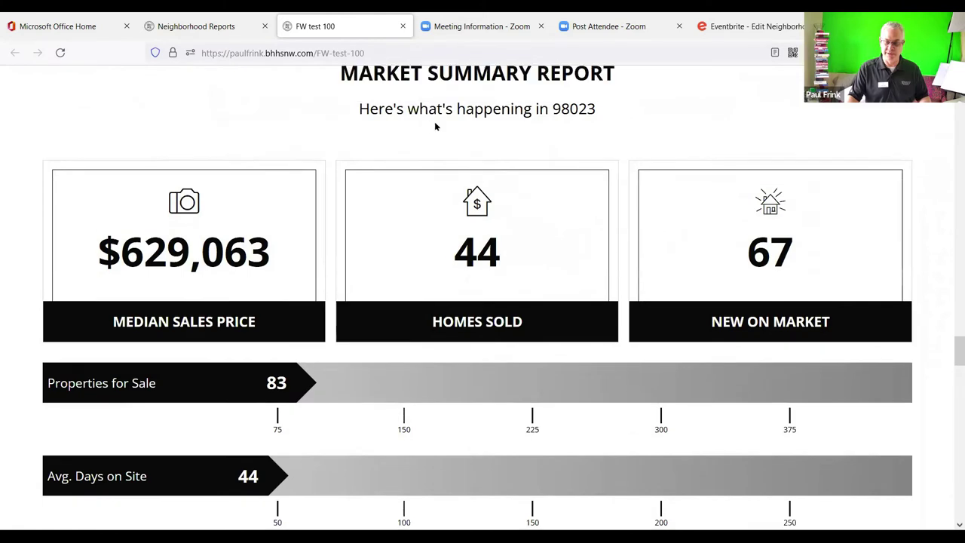
click(869, 132)
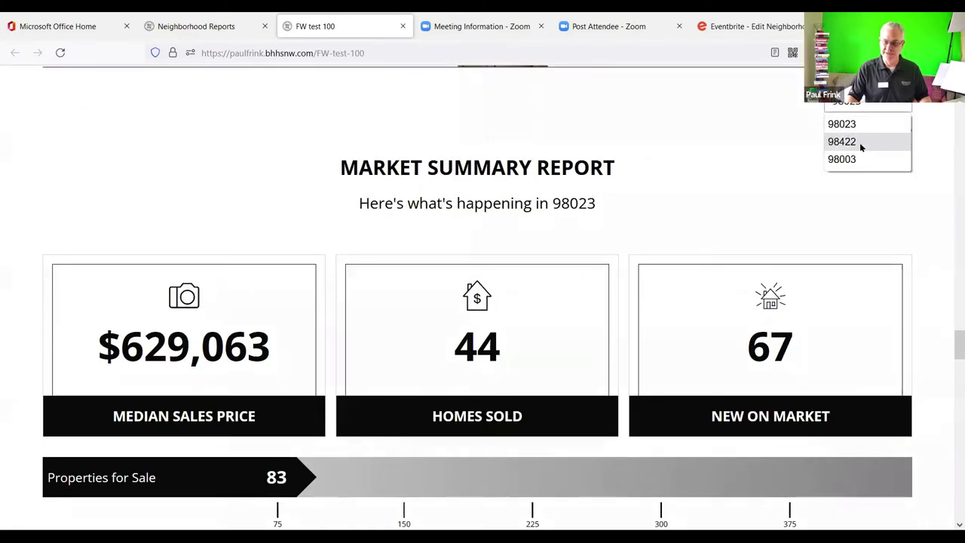
click(745, 115)
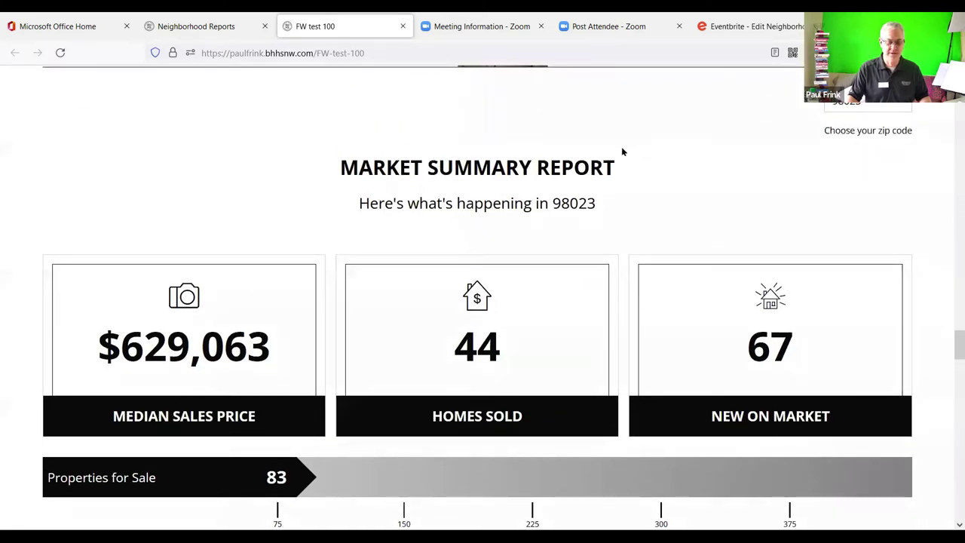
scroll(623, 151, down, 5)
scroll(625, 156, down, 7)
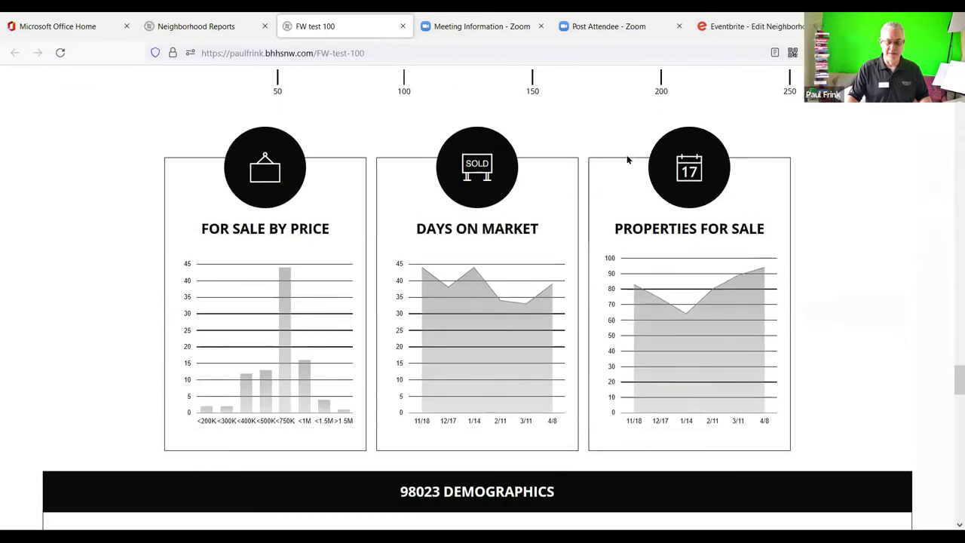
scroll(634, 167, down, 7)
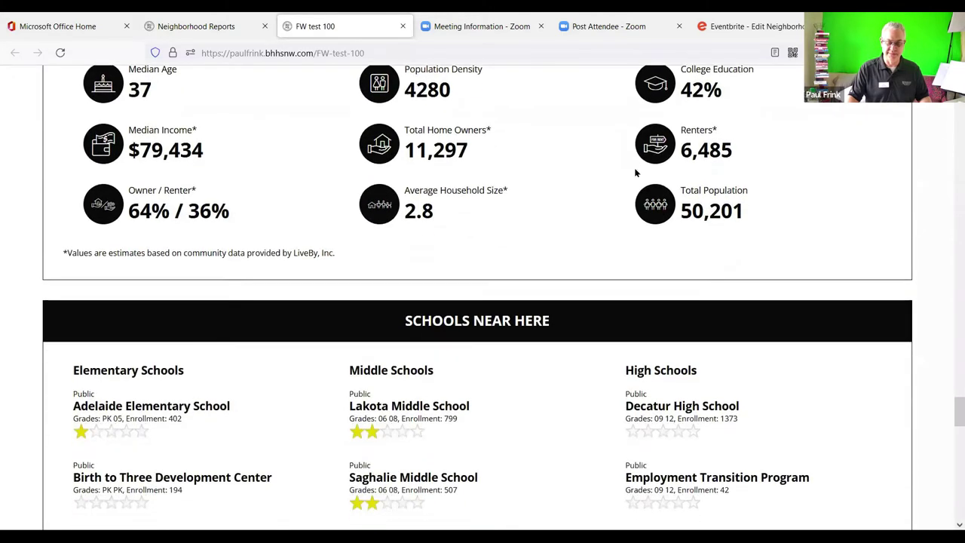
scroll(629, 170, down, 9)
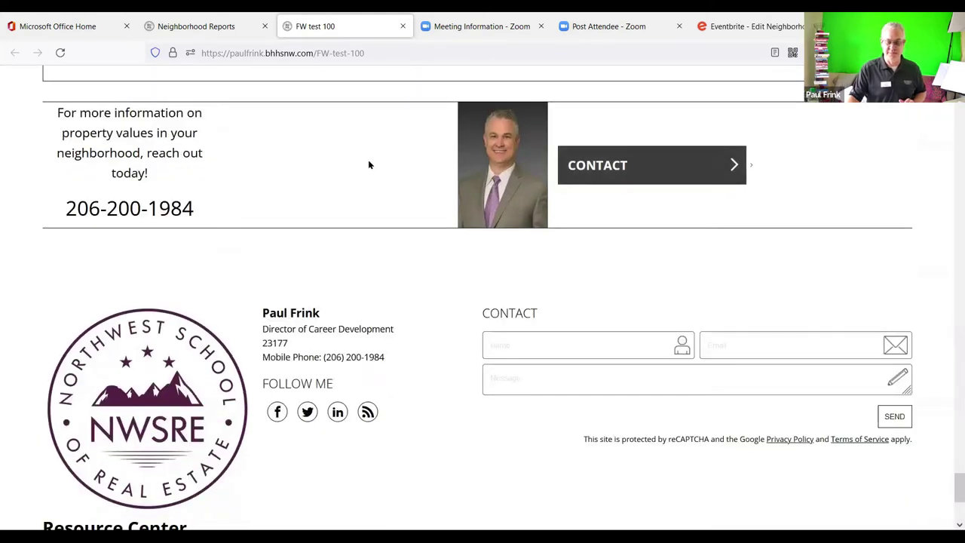
scroll(338, 163, down, 2)
scroll(339, 166, down, 1)
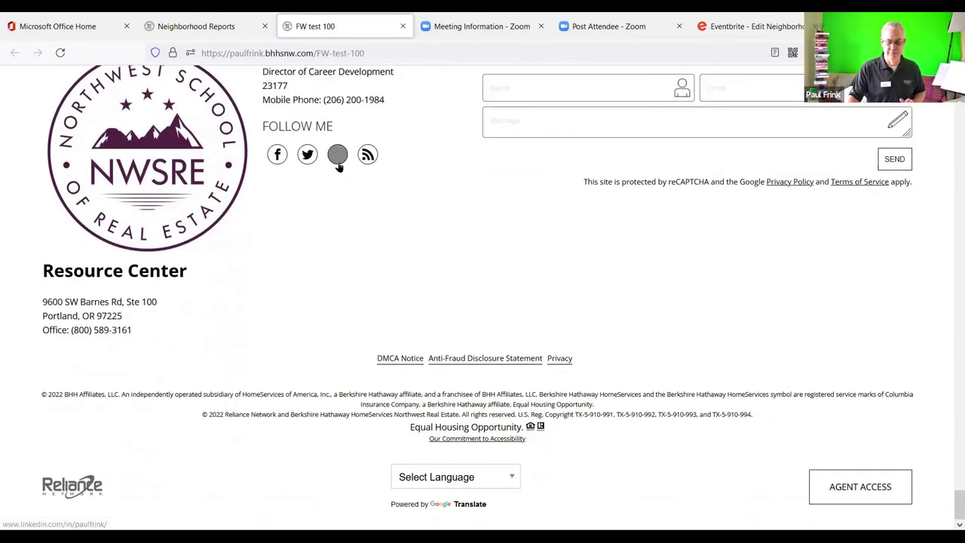
scroll(338, 167, up, 10)
scroll(338, 167, up, 20)
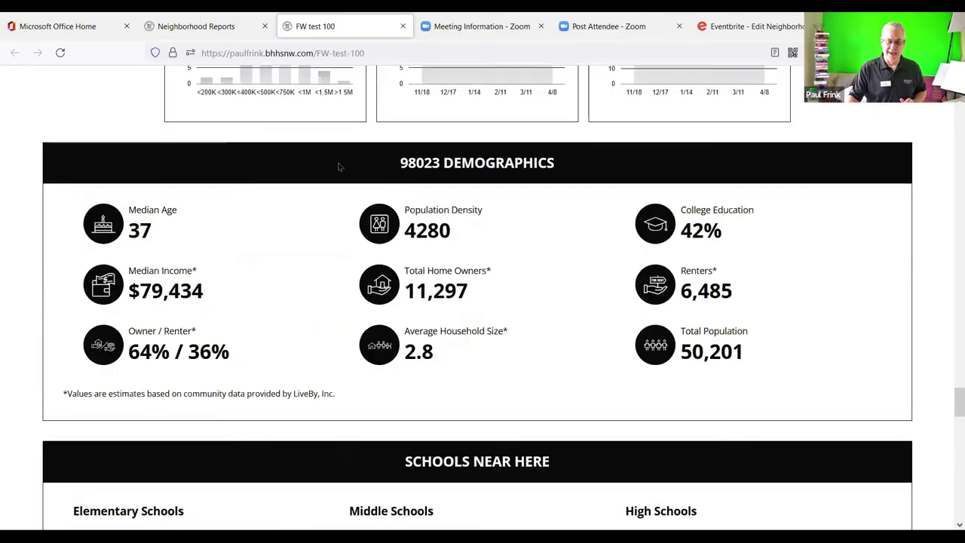
scroll(339, 167, up, 20)
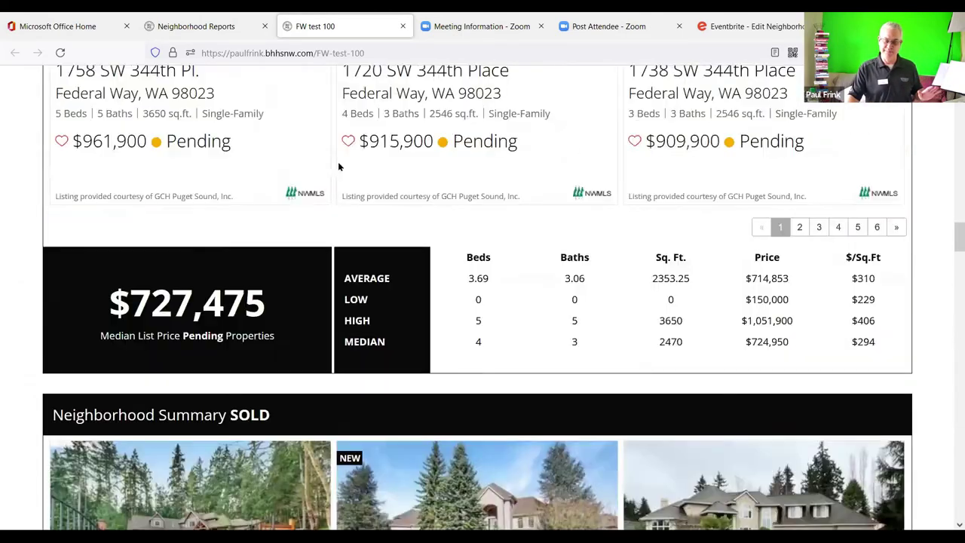
scroll(338, 161, up, 5)
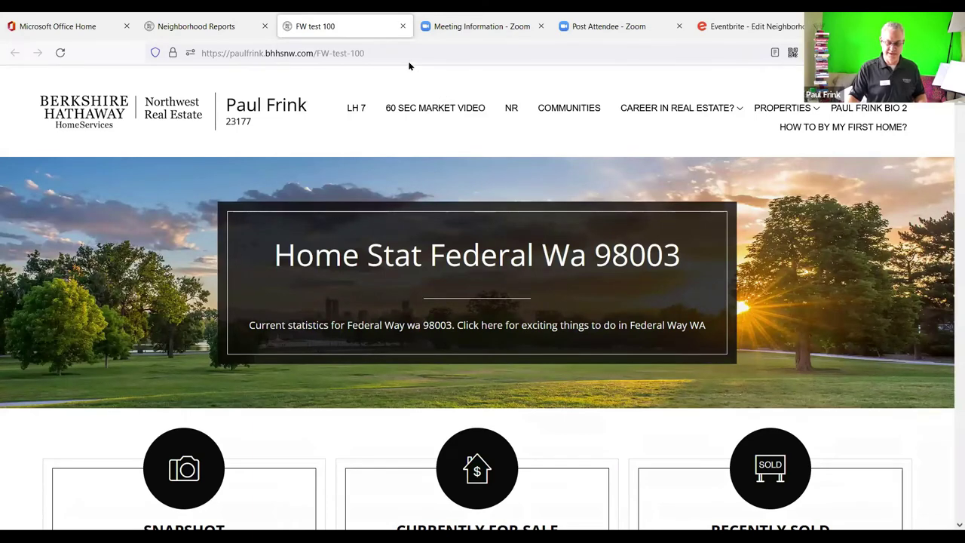
Close the FW test 100 report tab and reload the Neighborhood Reports list
click(404, 24)
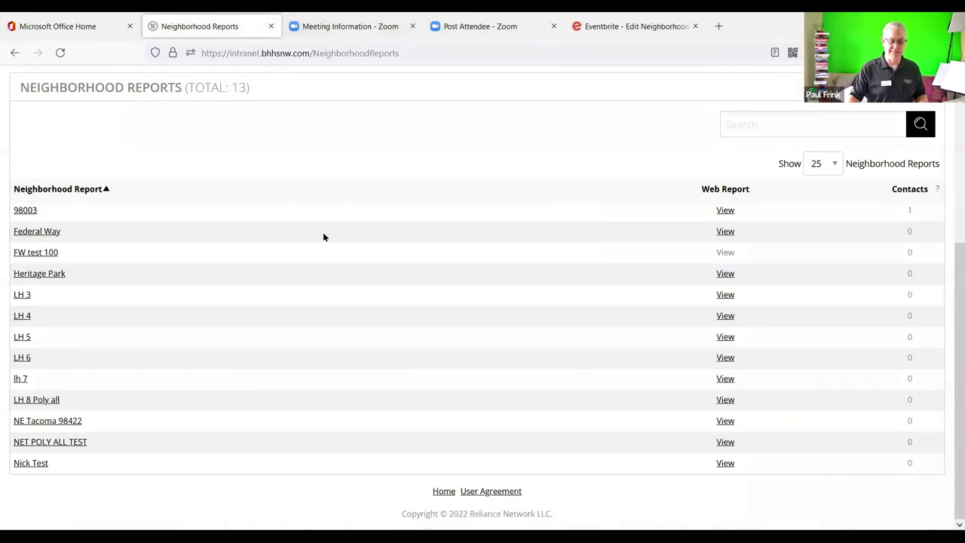
scroll(313, 238, up, 4)
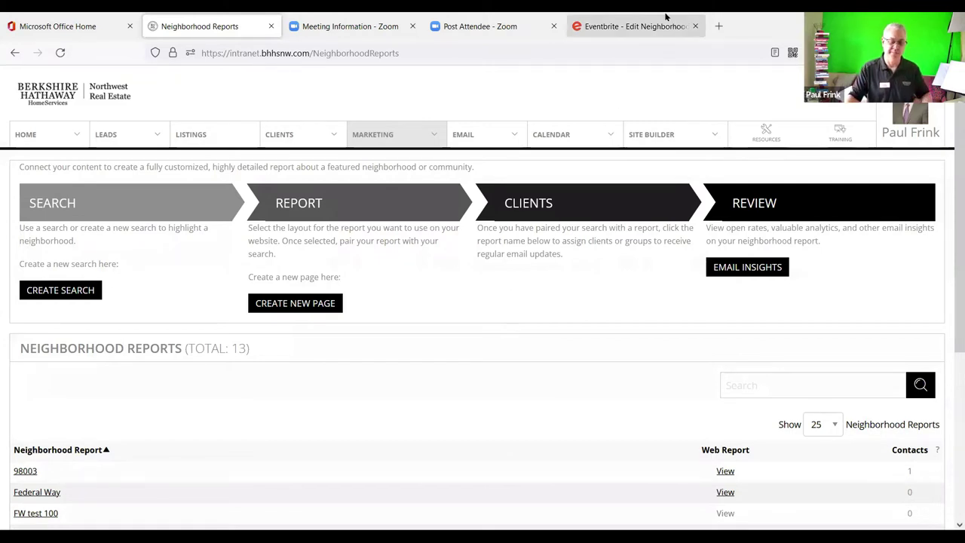
mouse_move(360, 132)
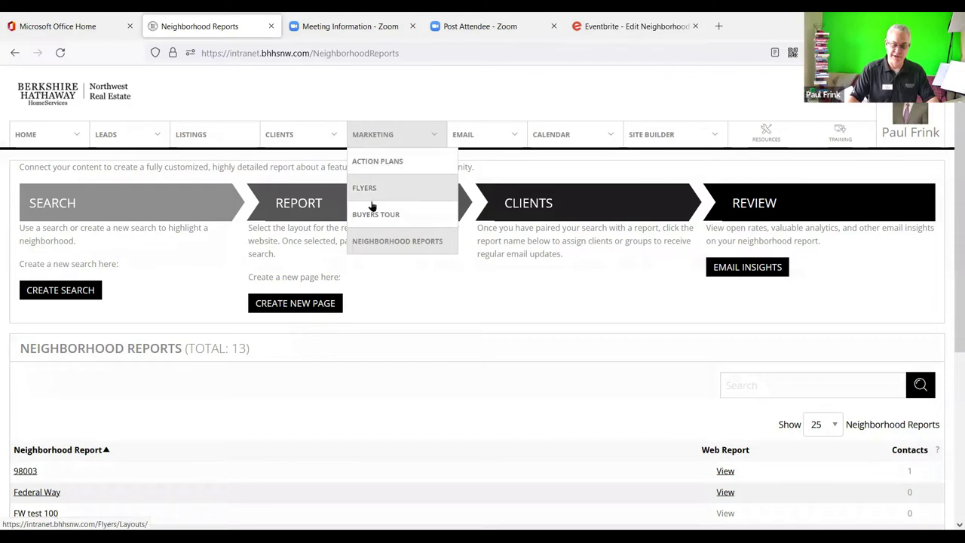
click(373, 243)
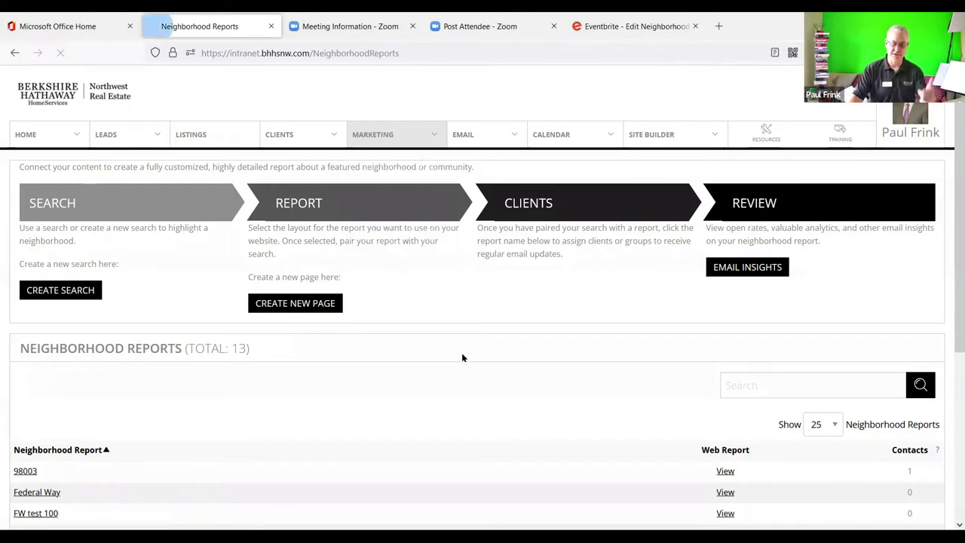
View FW test 100's now-active web report from the list
scroll(470, 358, down, 3)
scroll(469, 358, down, 1)
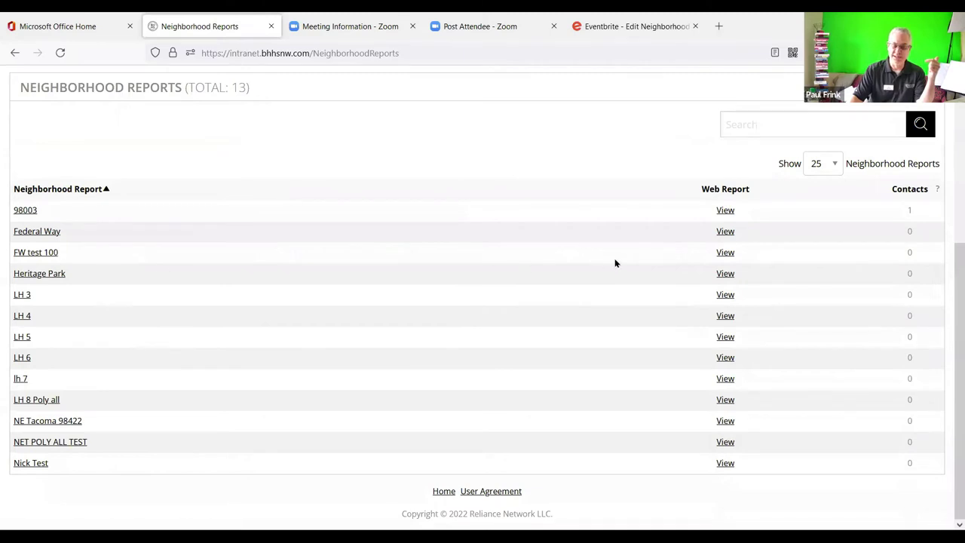
click(726, 253)
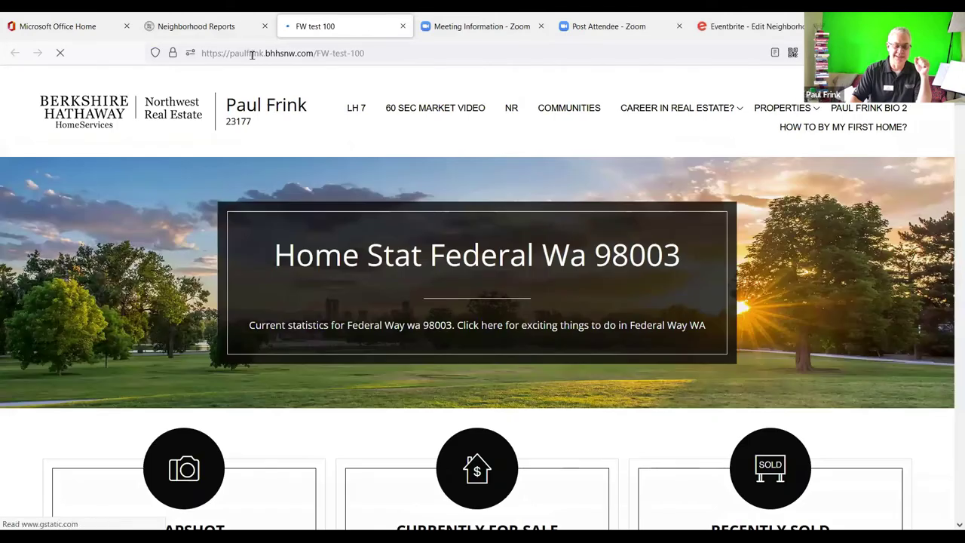
Copy the FW test 100 report's web address, then close its tab
click(252, 54)
right_click(252, 55)
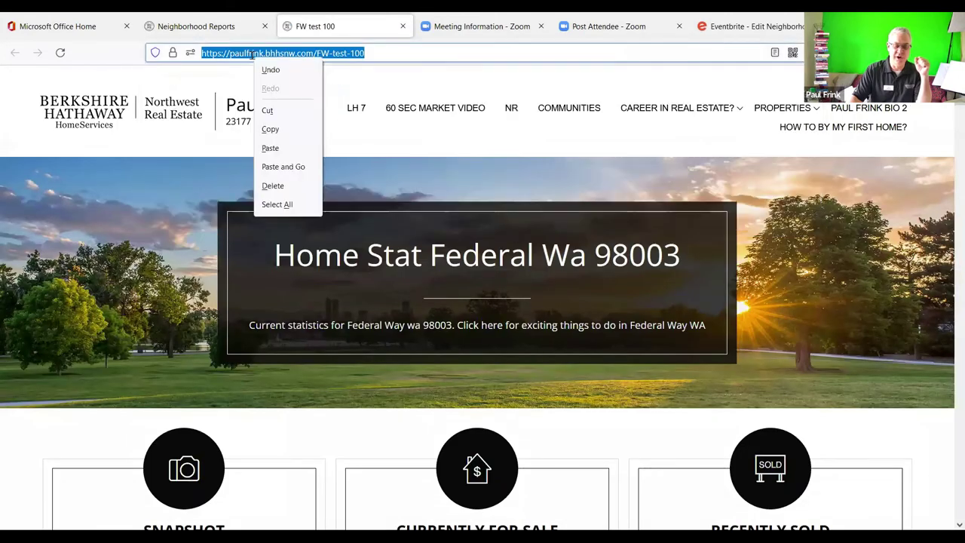
click(272, 130)
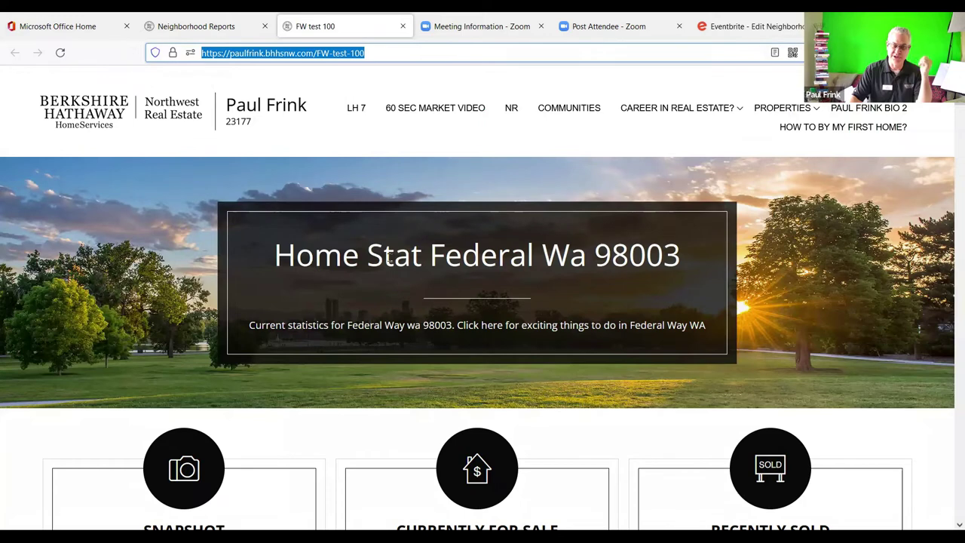
click(402, 27)
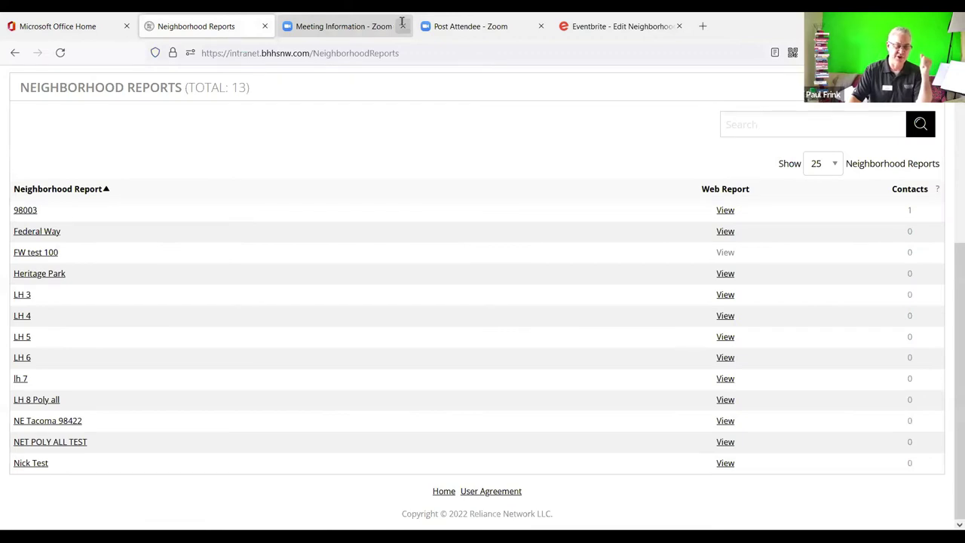
Search for the agent's own contact and add it to FW test 100's contacts
click(22, 255)
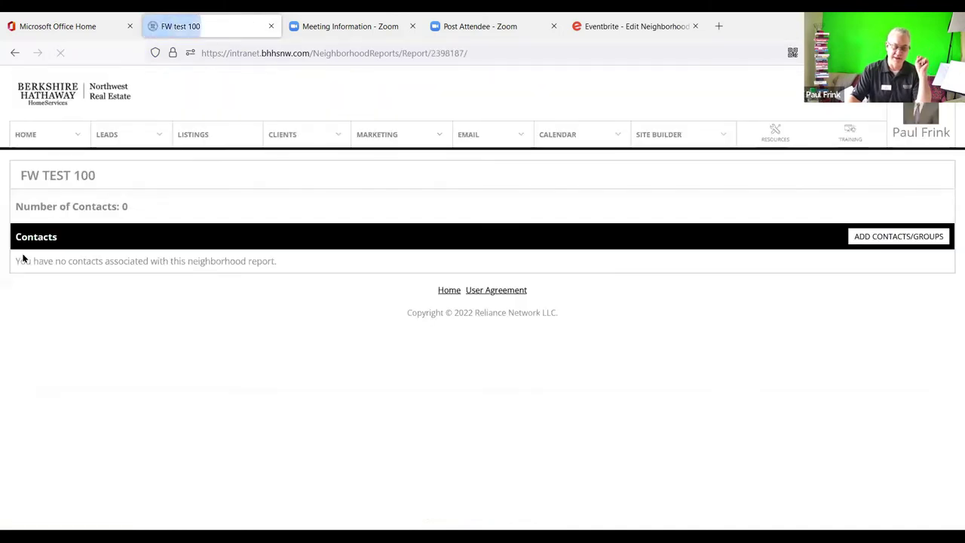
click(887, 236)
click(339, 191)
text(paul)
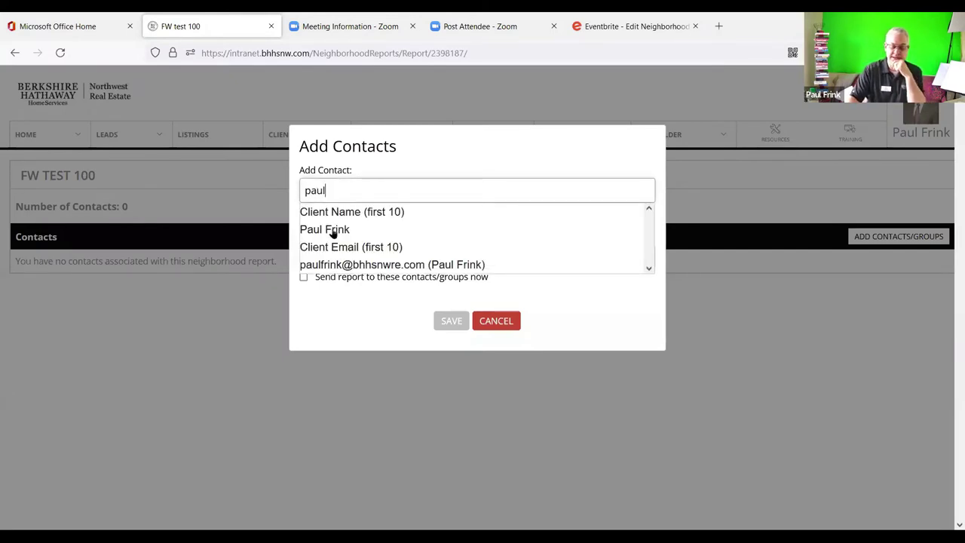
click(333, 232)
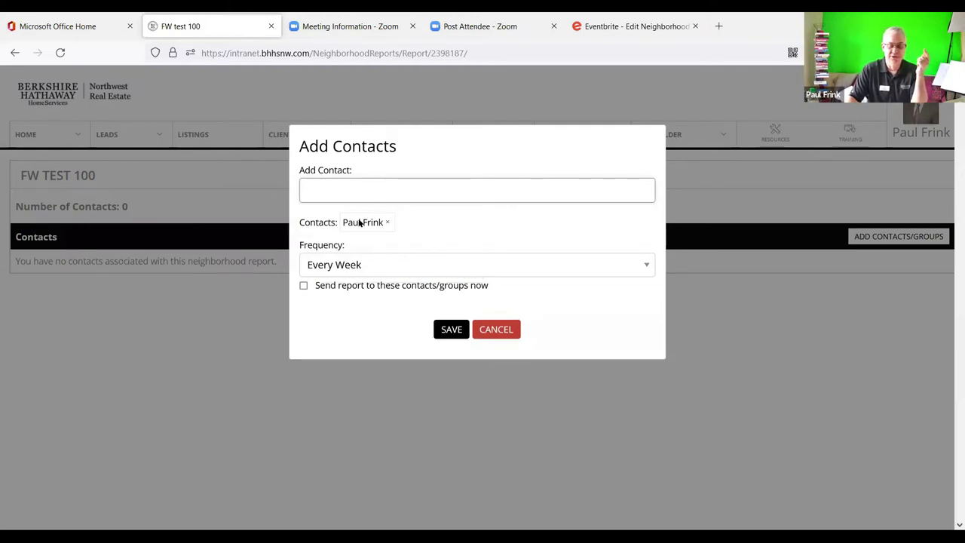
Set the subscription to Every 3 Months with Send report now ticked, and save
click(380, 263)
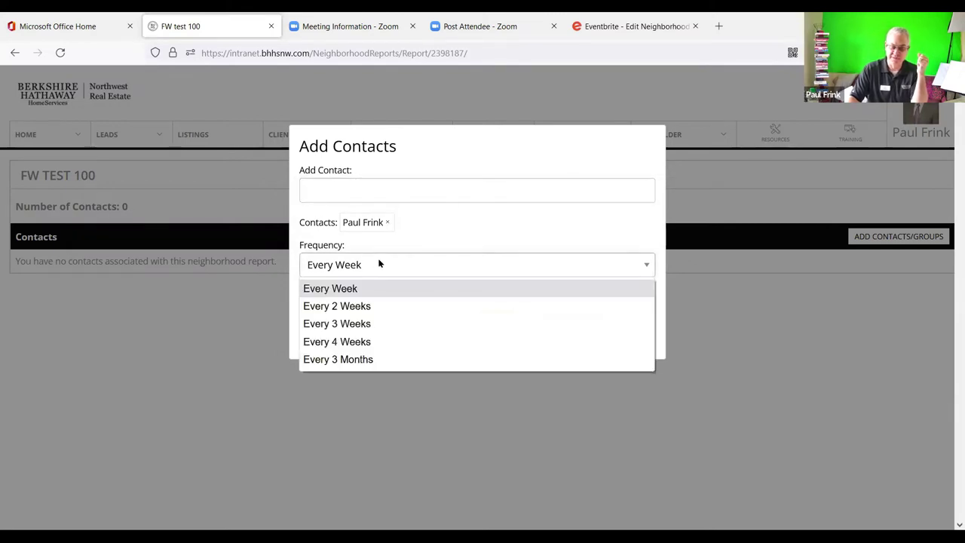
click(369, 361)
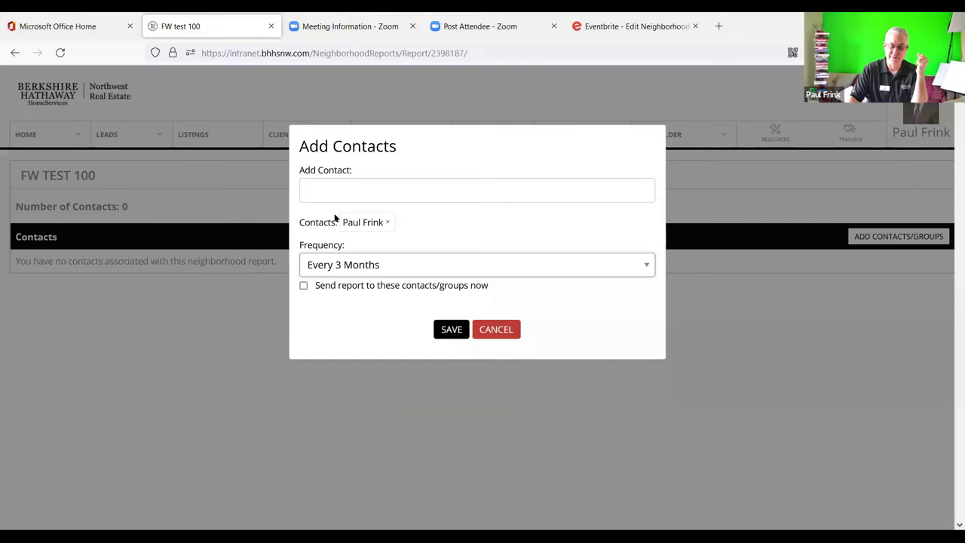
click(303, 286)
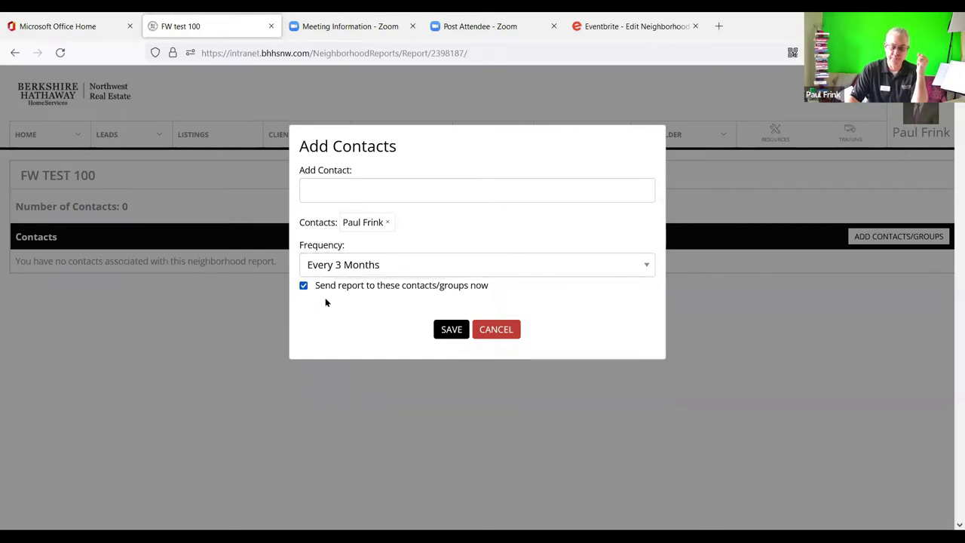
click(451, 330)
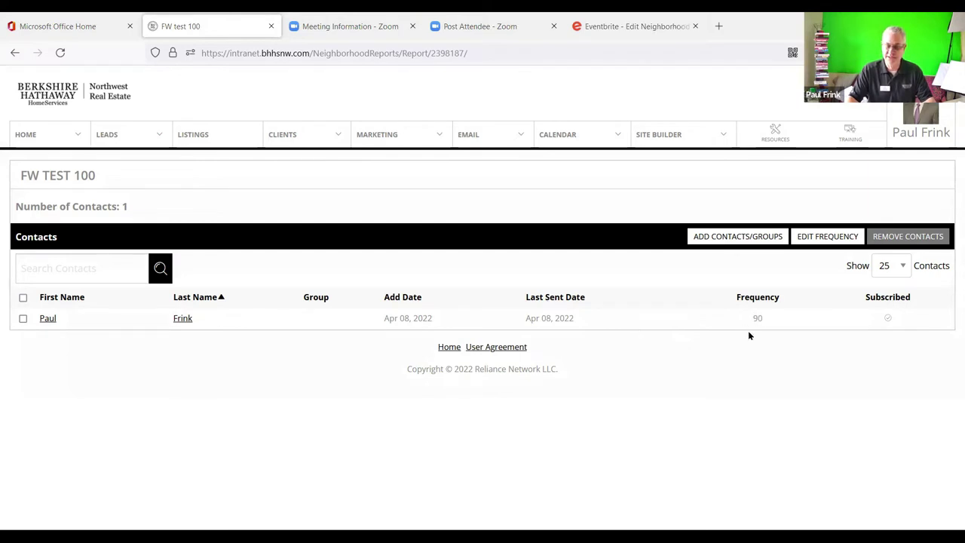
Change the FW test 100 contact's frequency from 90 days to Every Week and save
click(24, 319)
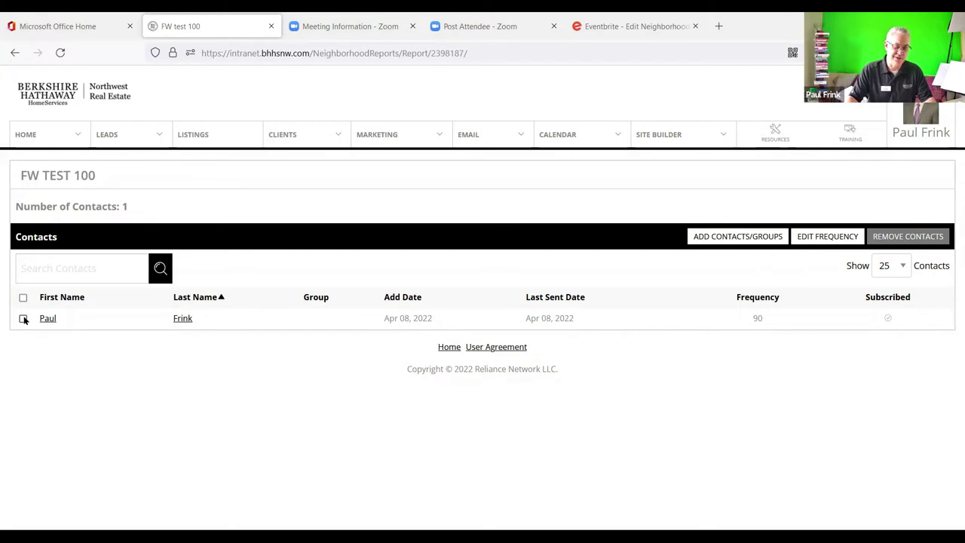
click(828, 237)
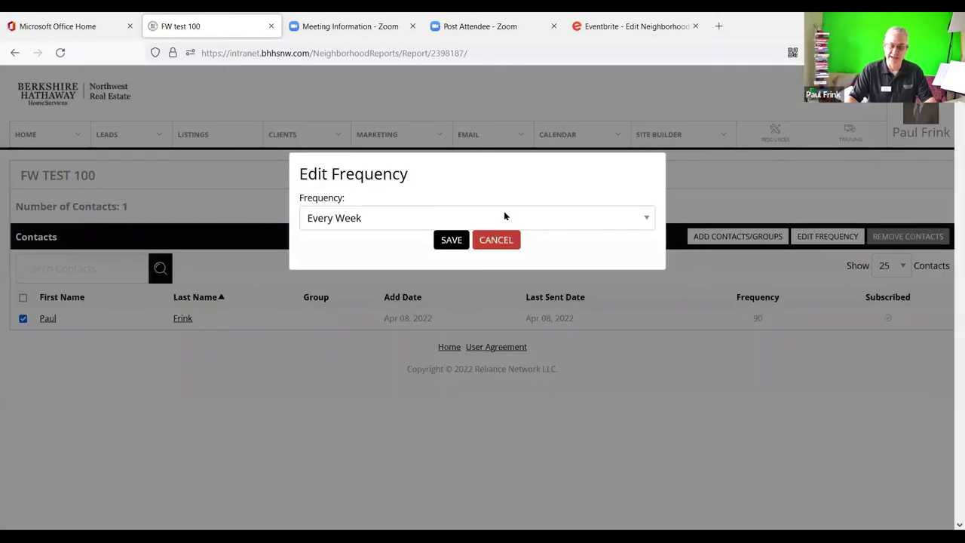
click(496, 216)
click(431, 241)
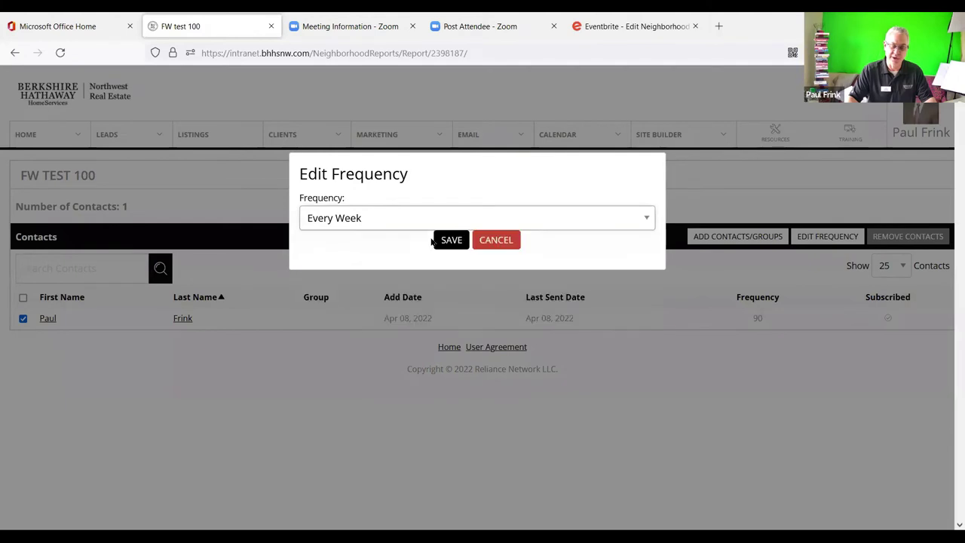
click(452, 241)
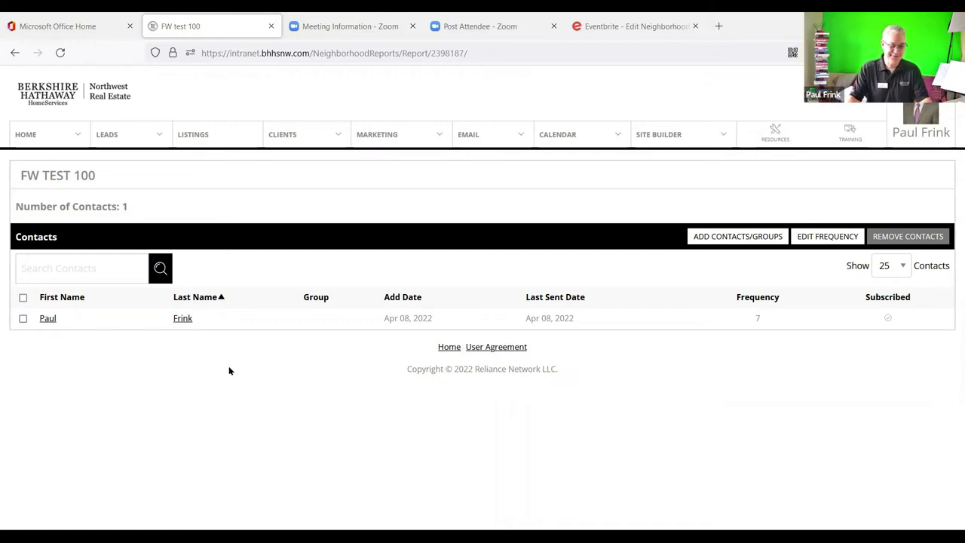
click(671, 134)
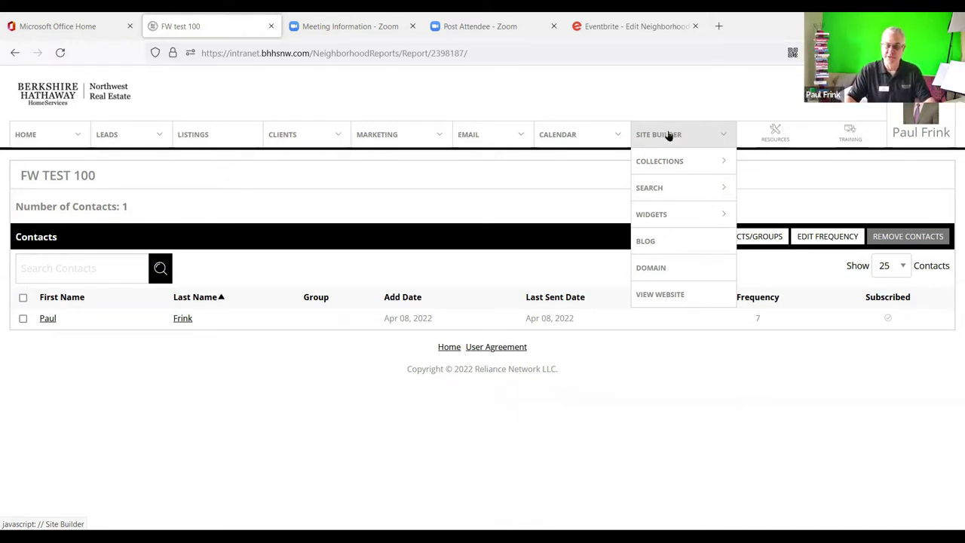
In the Site Editor, replace the Home Page Community 2 card's link with the FW-test-100 page address
mouse_move(673, 161)
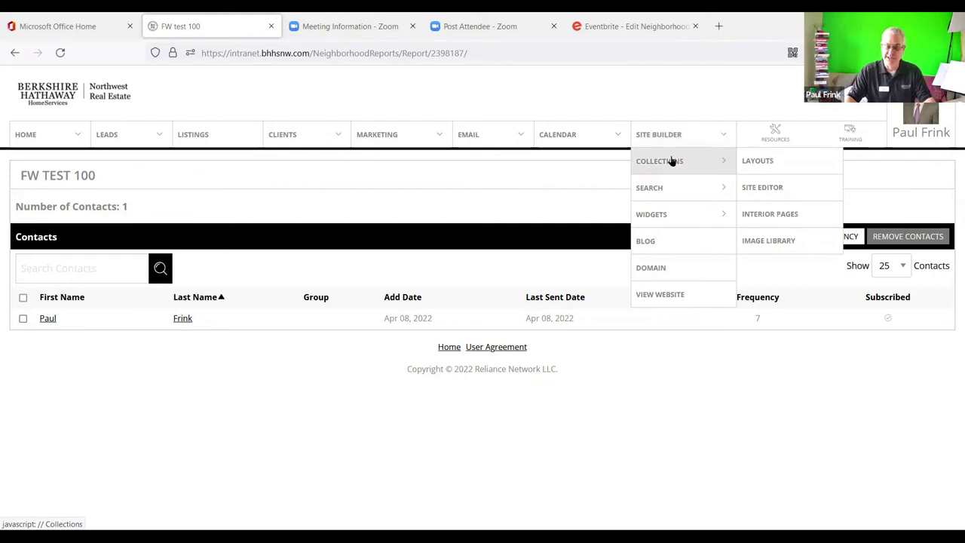
click(766, 188)
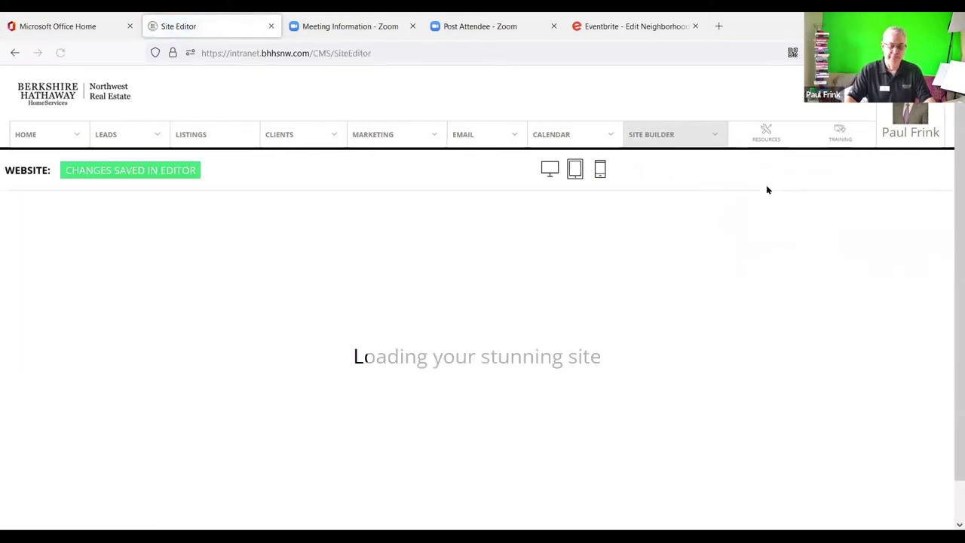
scroll(552, 285, down, 5)
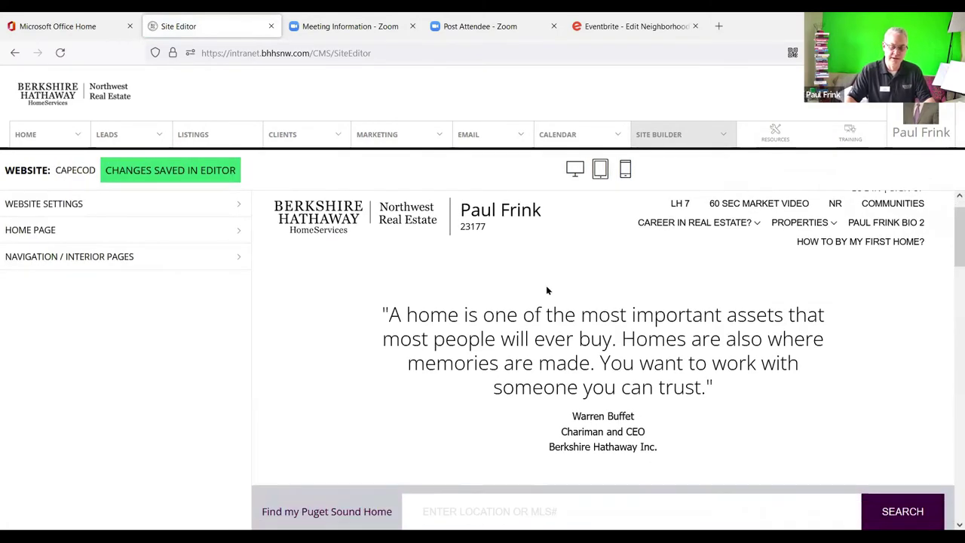
scroll(553, 284, down, 5)
scroll(555, 276, up, 2)
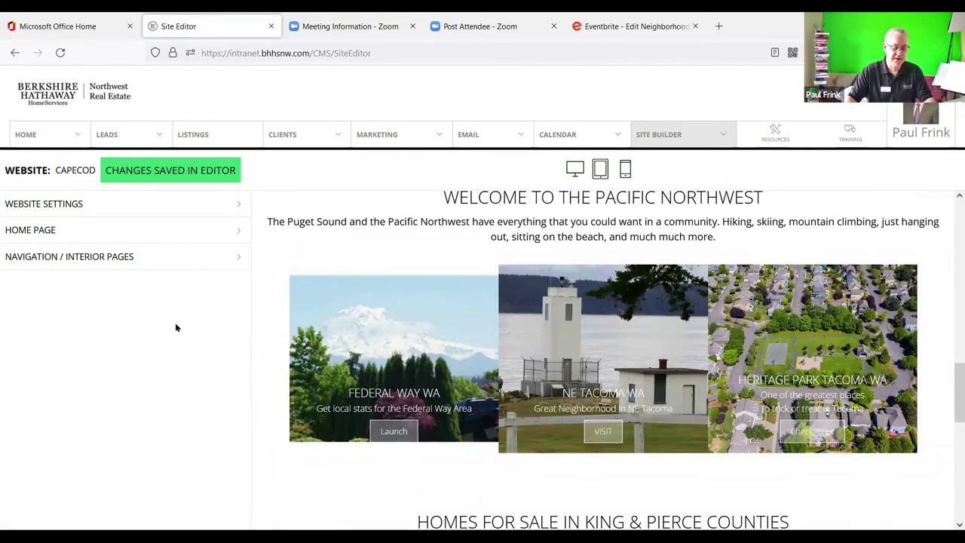
click(35, 231)
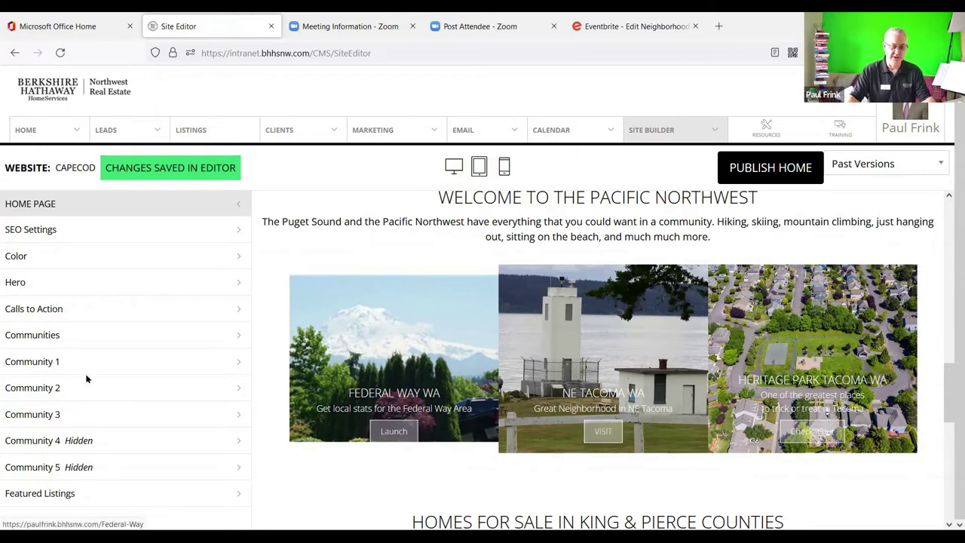
click(56, 388)
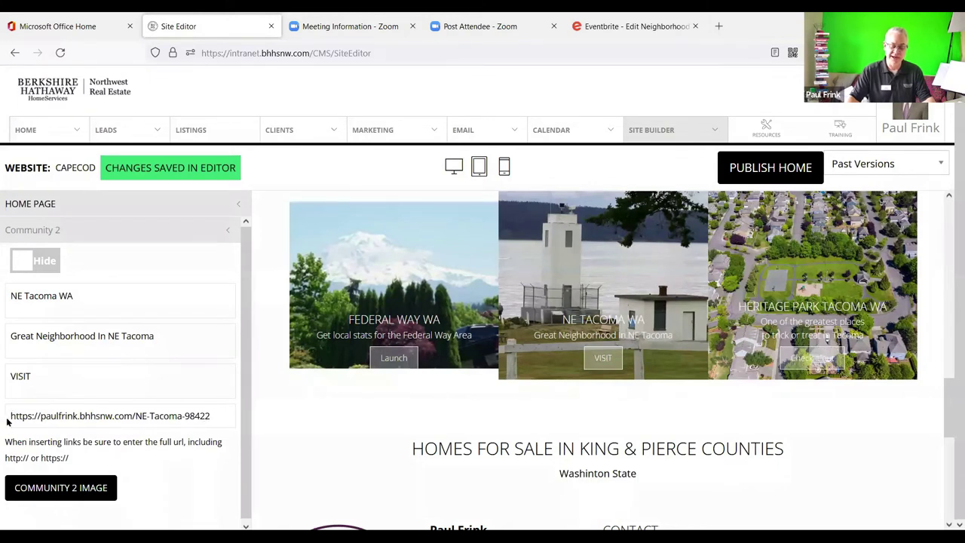
drag(221, 417, 2, 418)
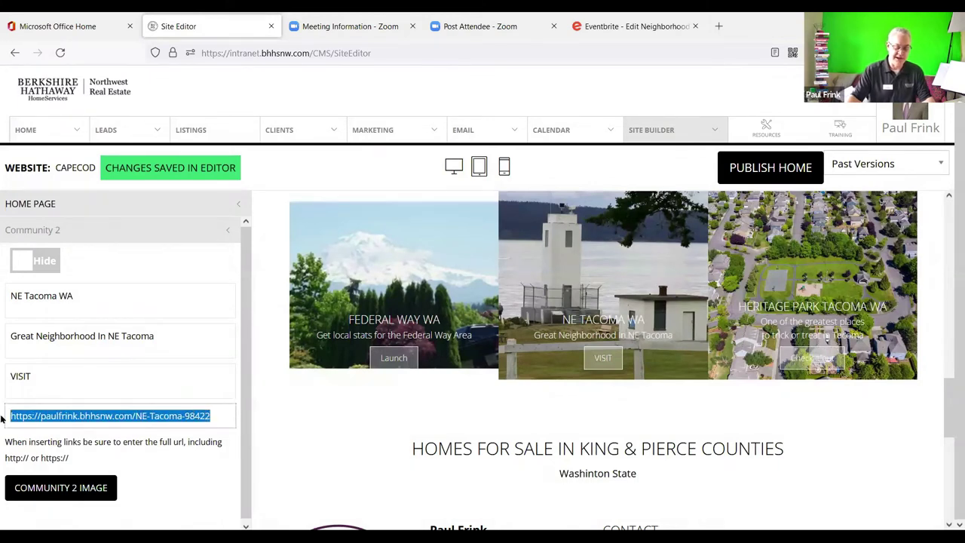
key(ctrl+v)
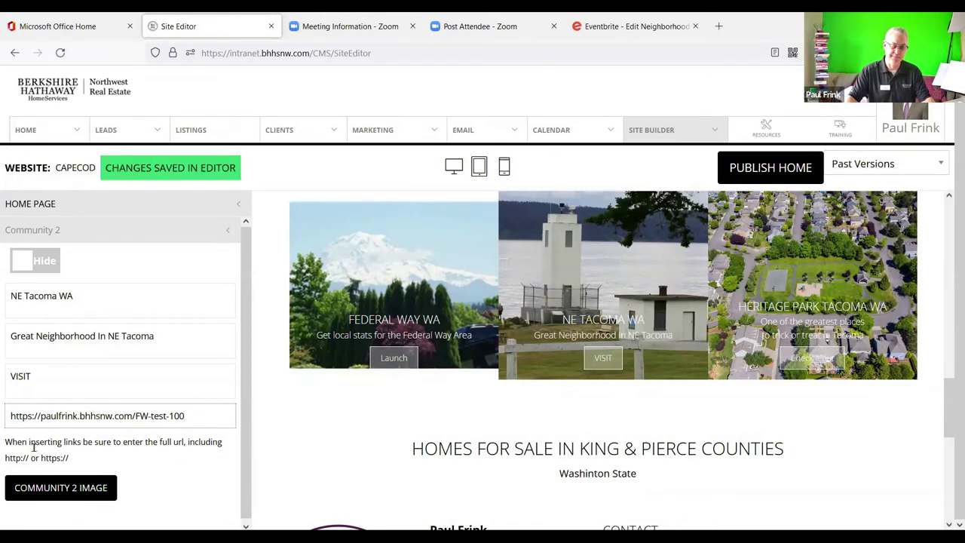
Publish the Home page and confirm overwriting the live version
click(35, 230)
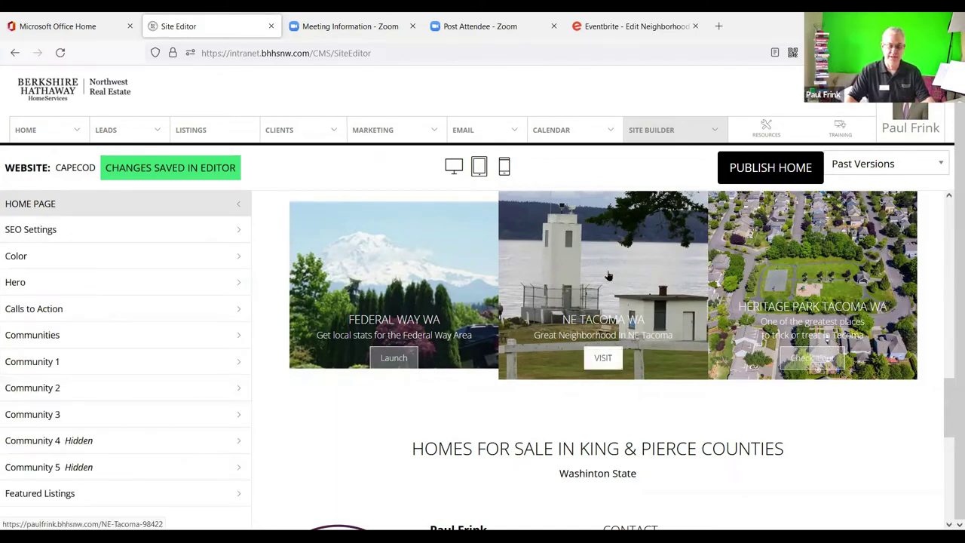
scroll(609, 275, up, 10)
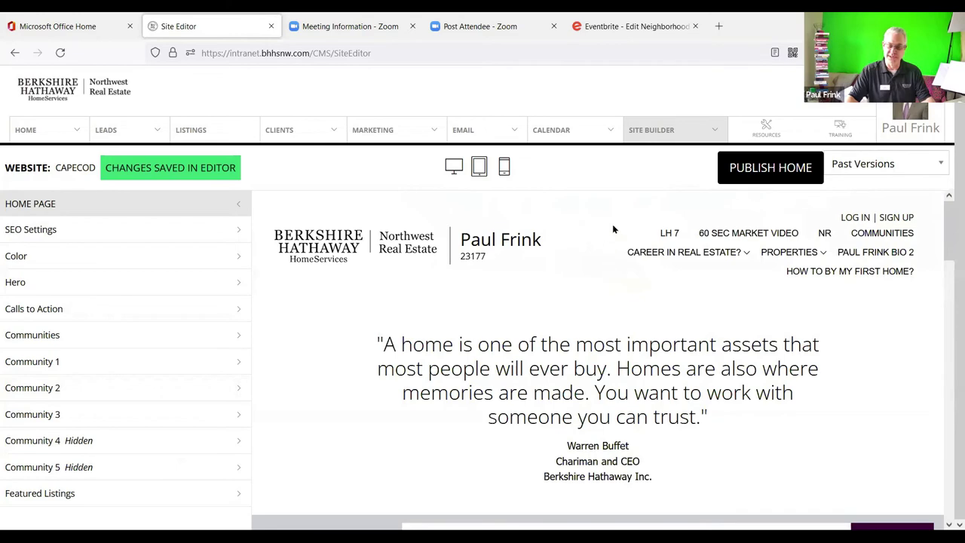
click(788, 167)
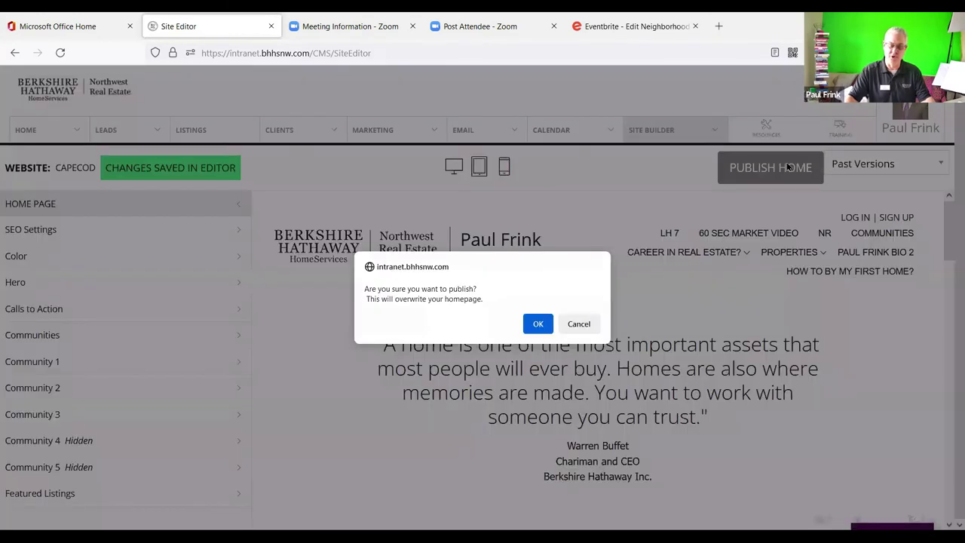
click(541, 328)
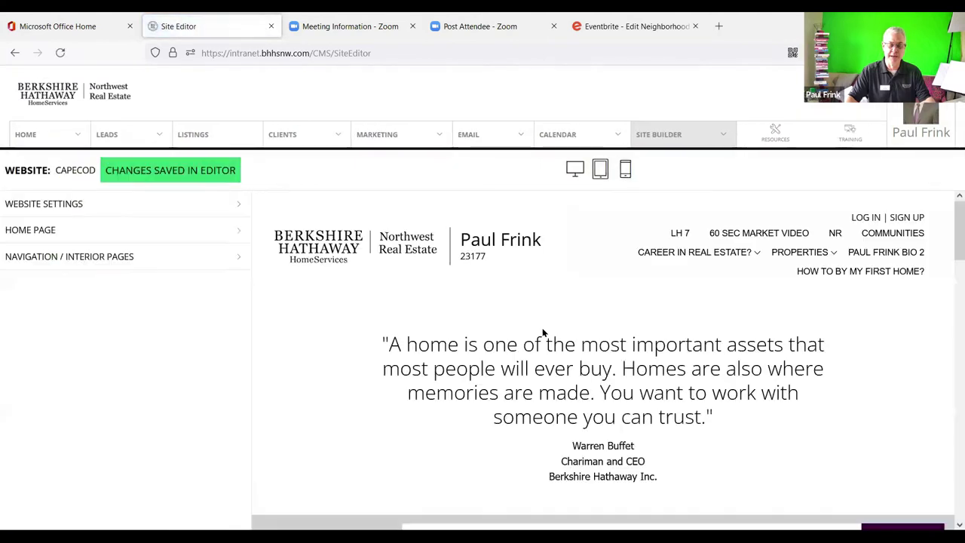
mouse_move(653, 144)
mouse_move(653, 193)
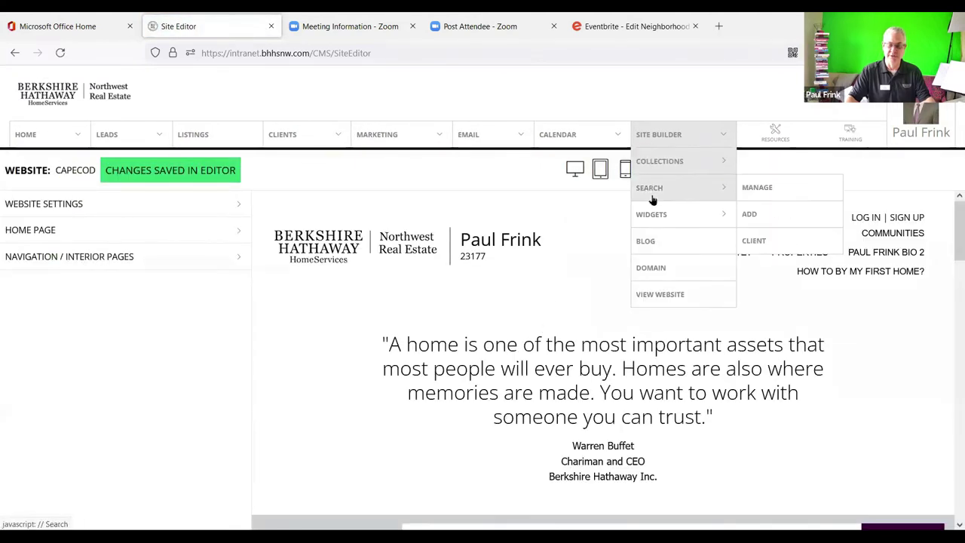
click(654, 297)
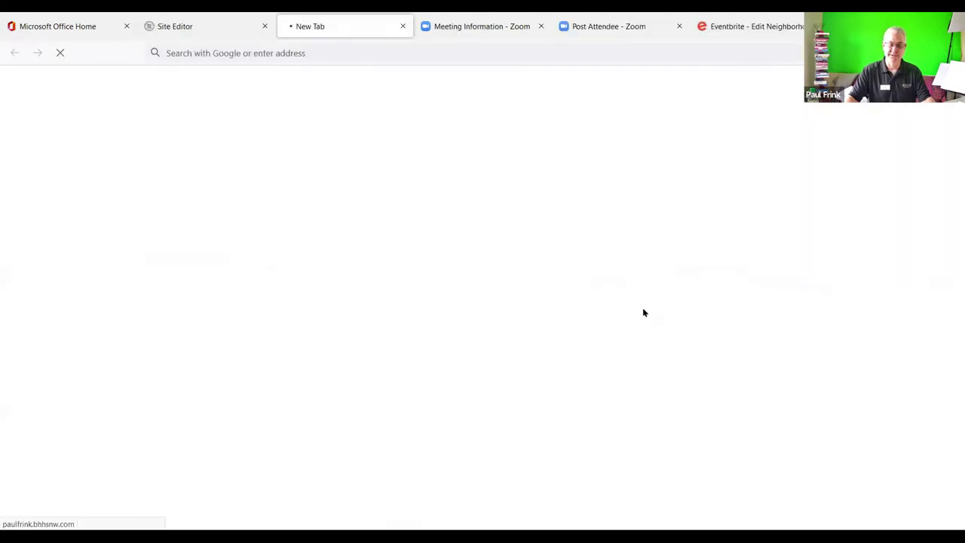
scroll(448, 140, down, 5)
scroll(448, 139, down, 10)
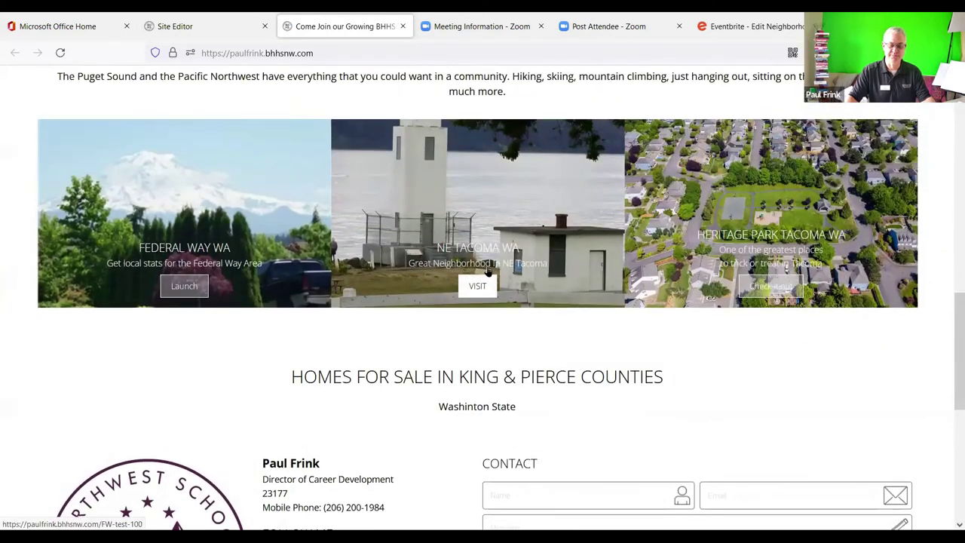
click(477, 289)
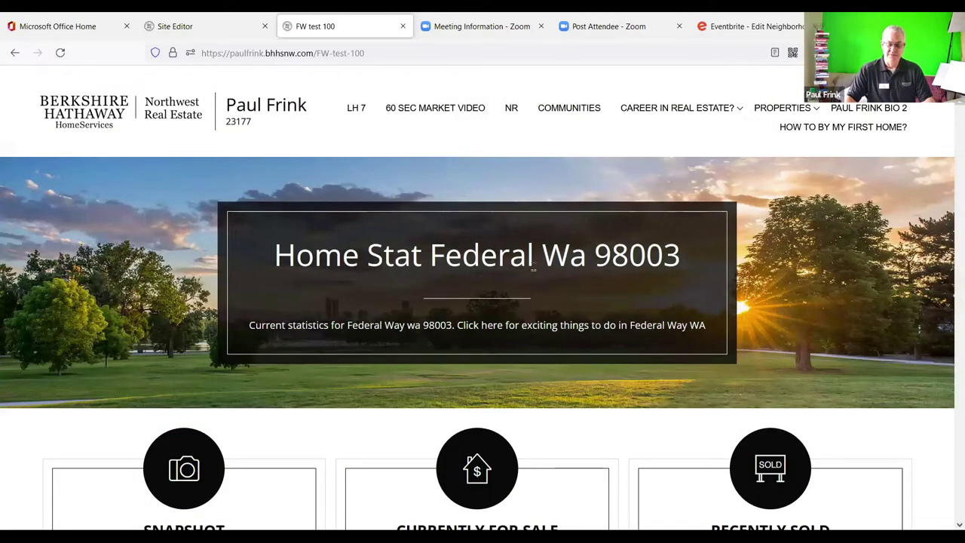
scroll(567, 285, down, 5)
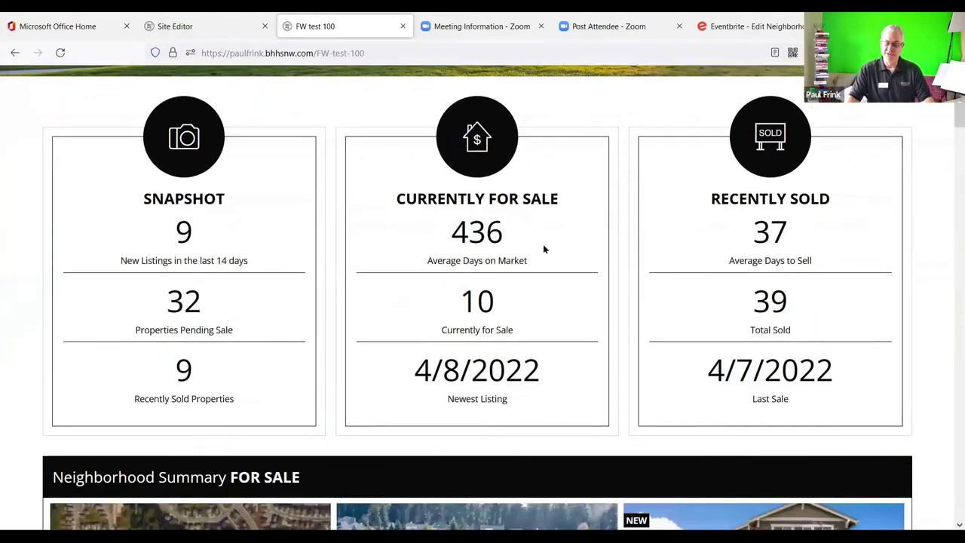
scroll(545, 249, down, 6)
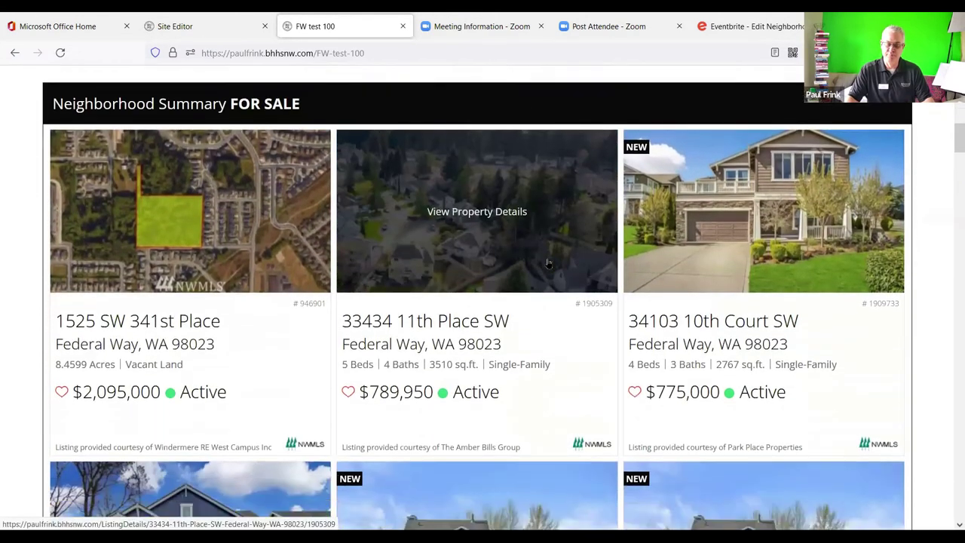
scroll(548, 262, down, 7)
scroll(554, 274, down, 2)
scroll(557, 276, up, 12)
scroll(559, 277, up, 4)
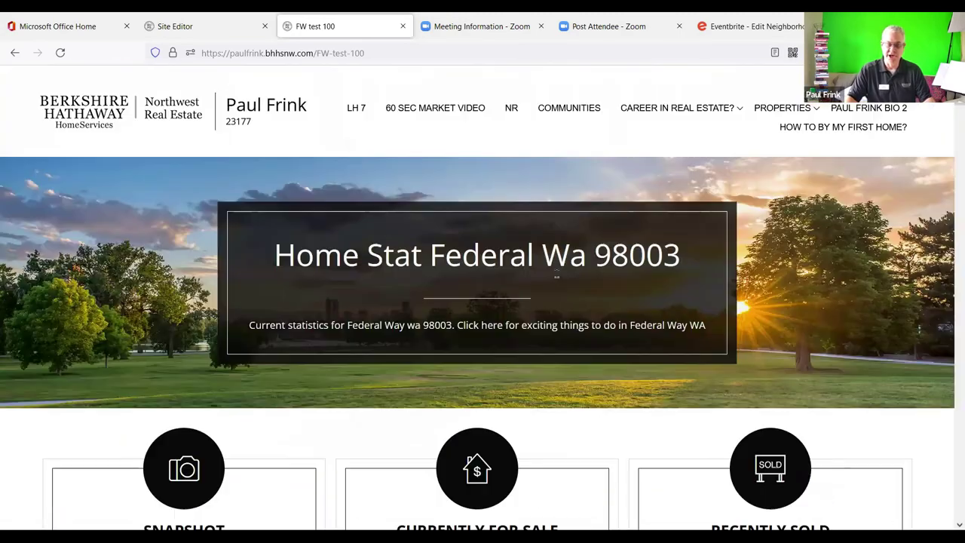
click(403, 26)
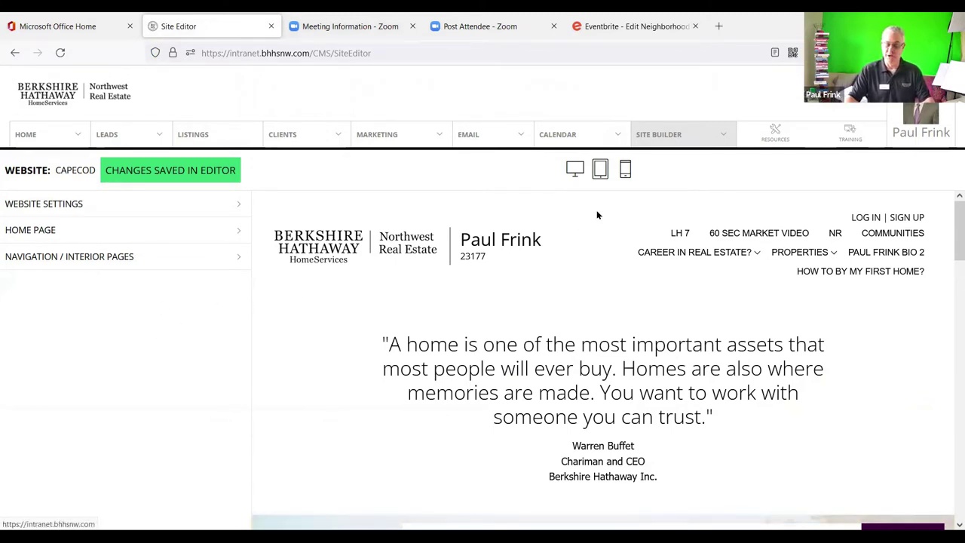
Delete the lh 7 entry from the site navigation and publish the navigation
click(668, 138)
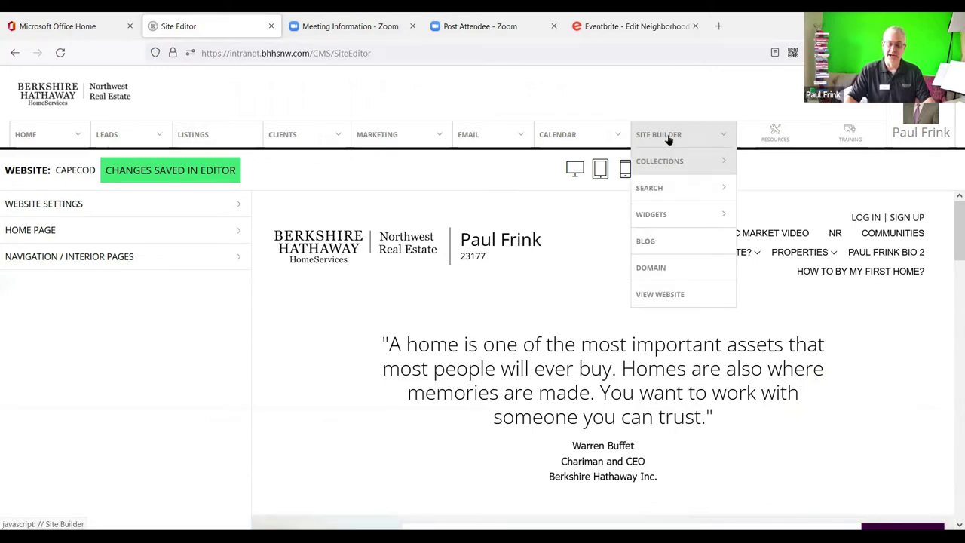
mouse_move(683, 164)
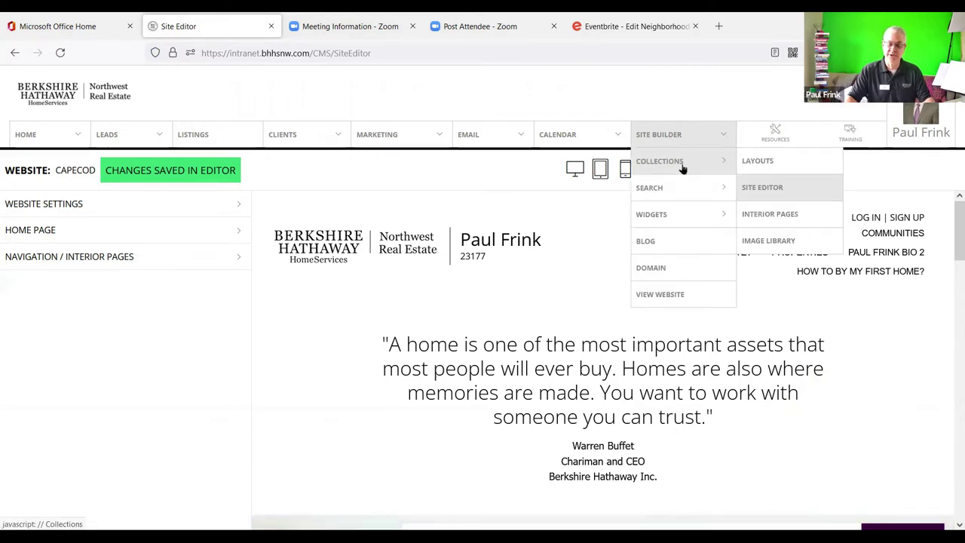
click(762, 188)
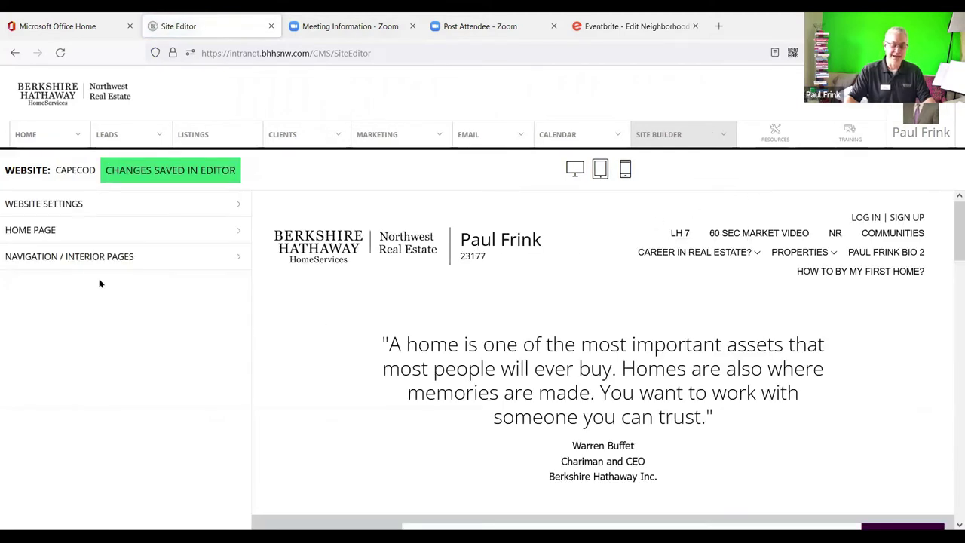
click(62, 258)
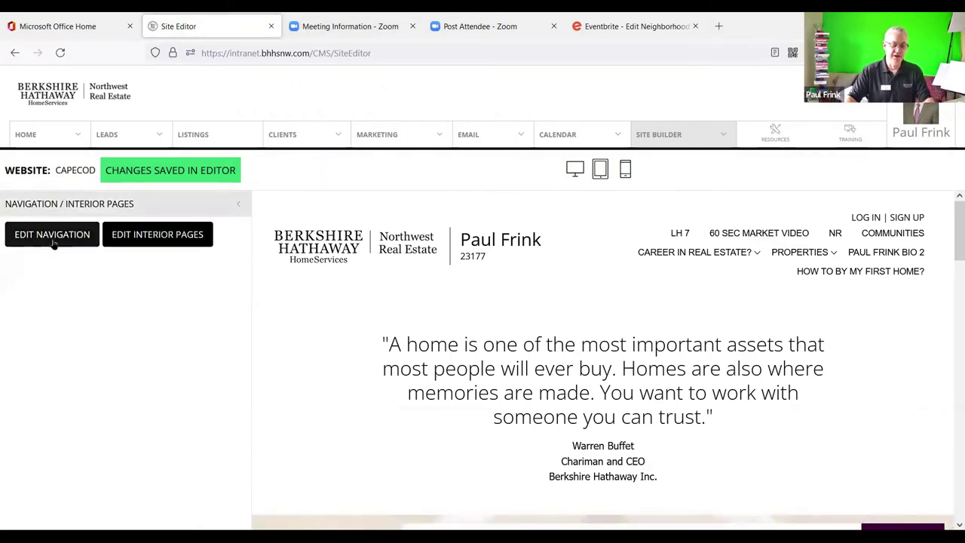
click(52, 236)
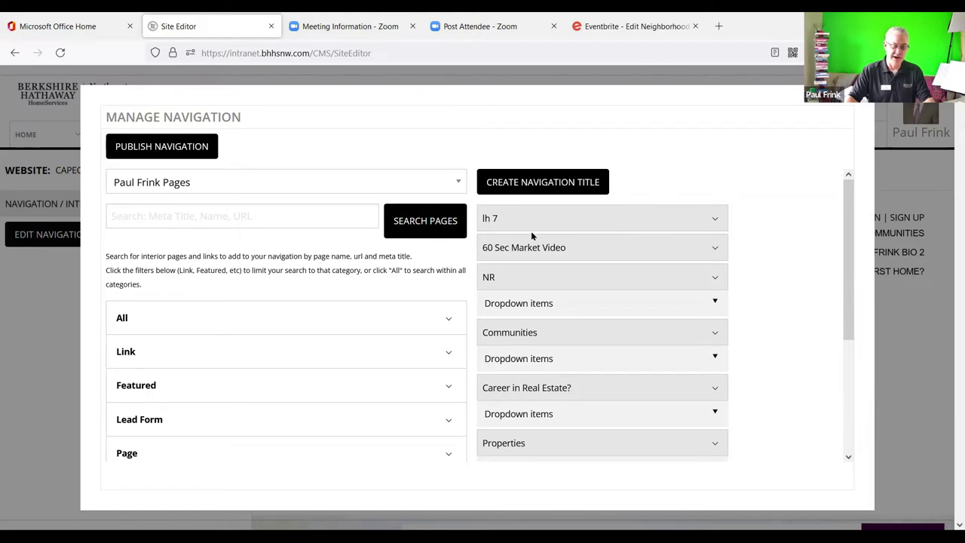
click(638, 219)
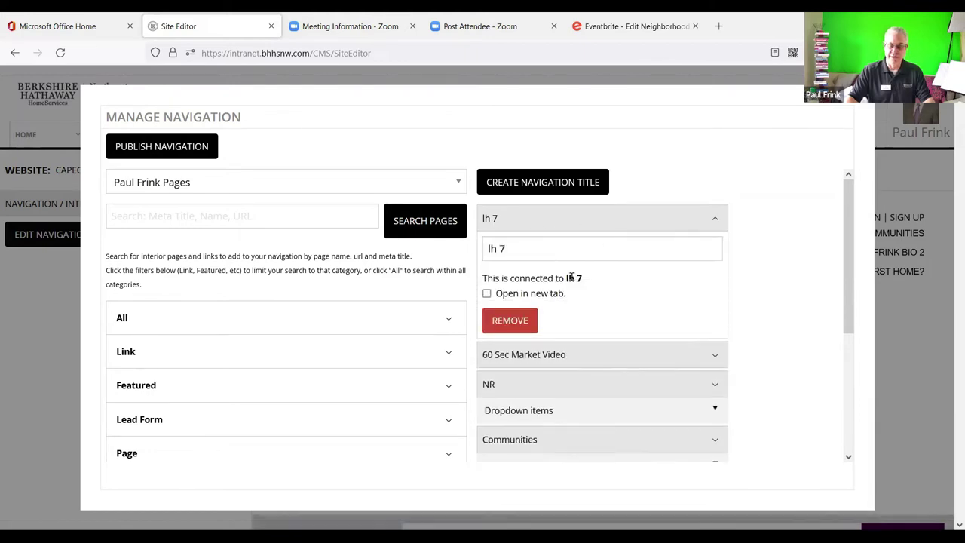
click(519, 322)
click(448, 318)
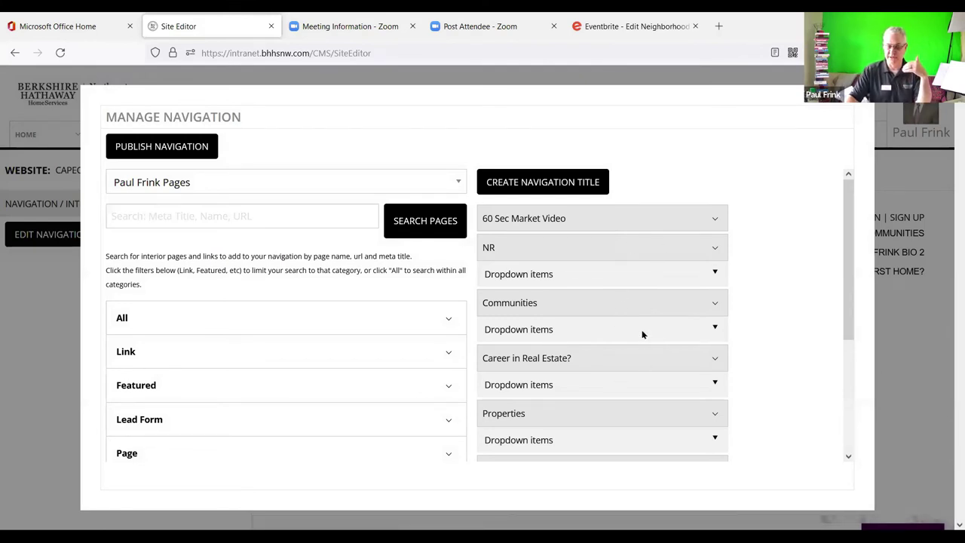
click(642, 332)
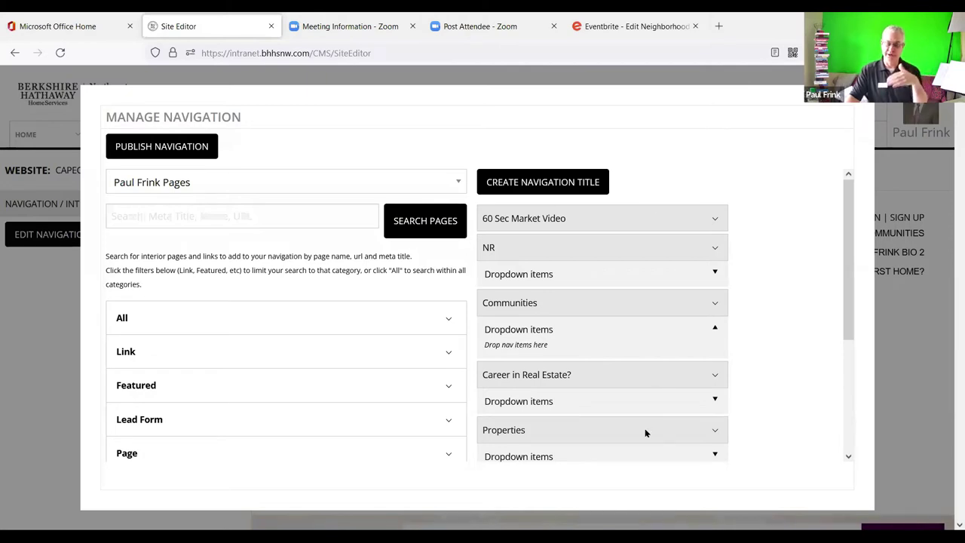
click(174, 155)
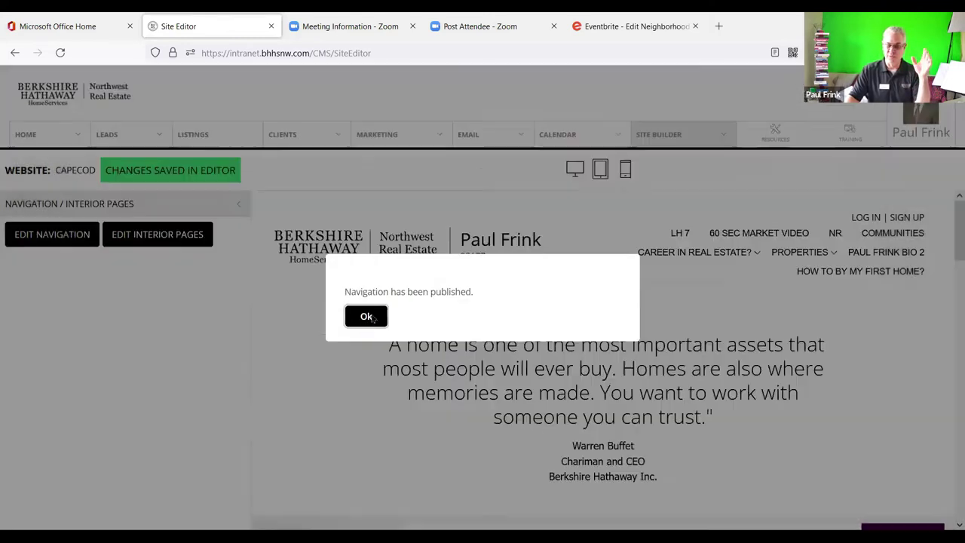
click(367, 316)
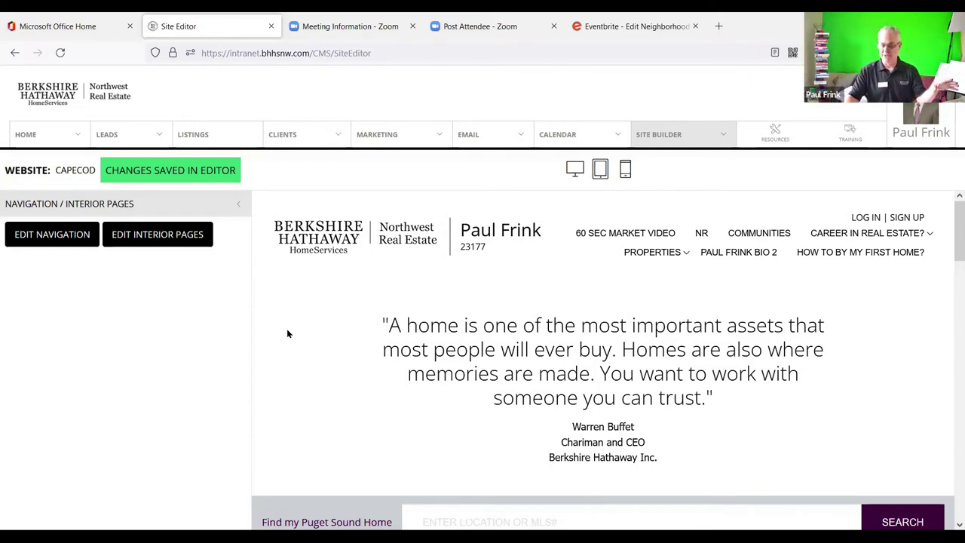
Add the FW test 100 page from Seo to the navigation, opening in a new tab, and publish
click(44, 234)
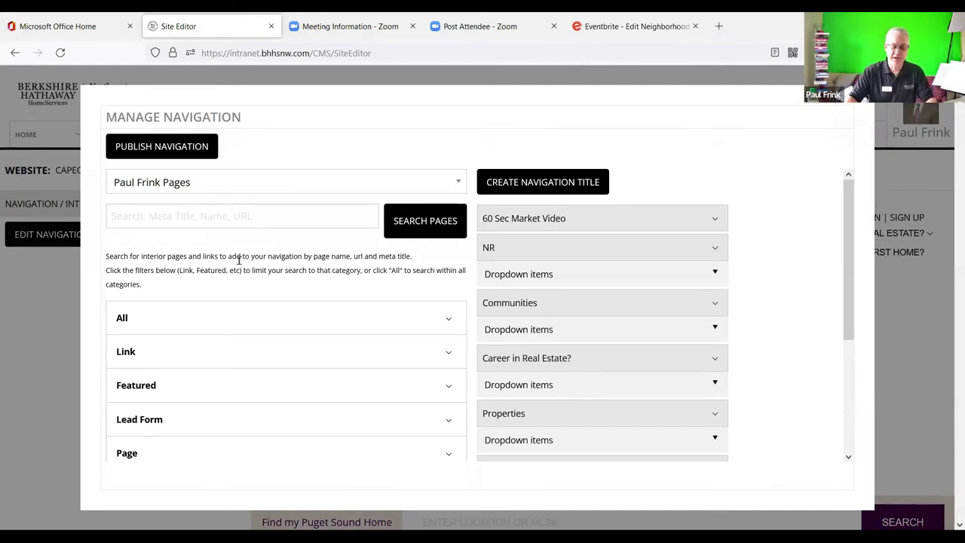
scroll(238, 262, down, 5)
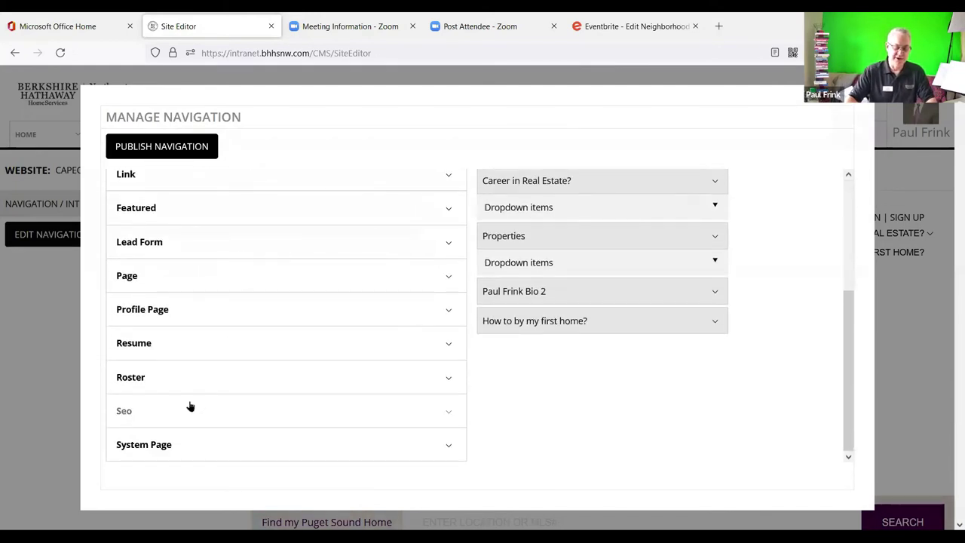
click(169, 412)
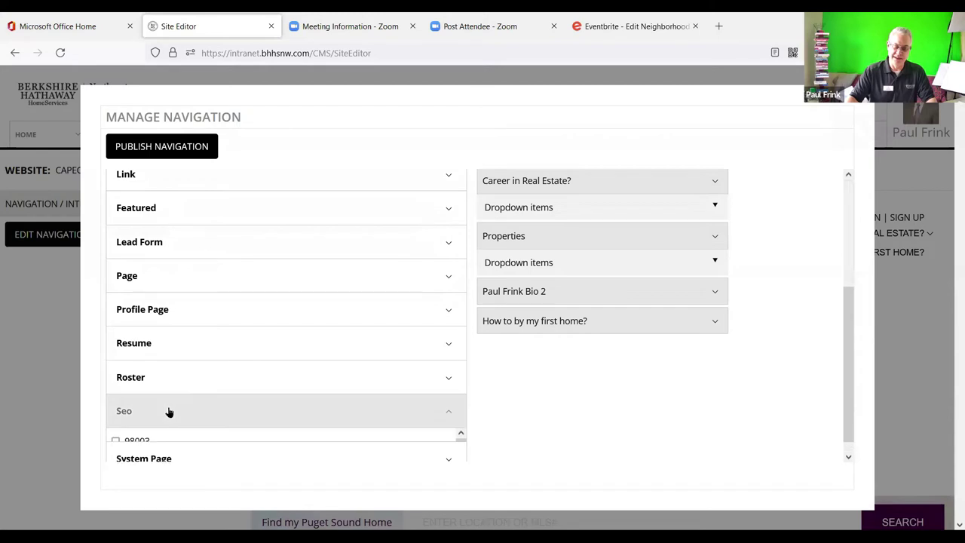
scroll(232, 289, down, 4)
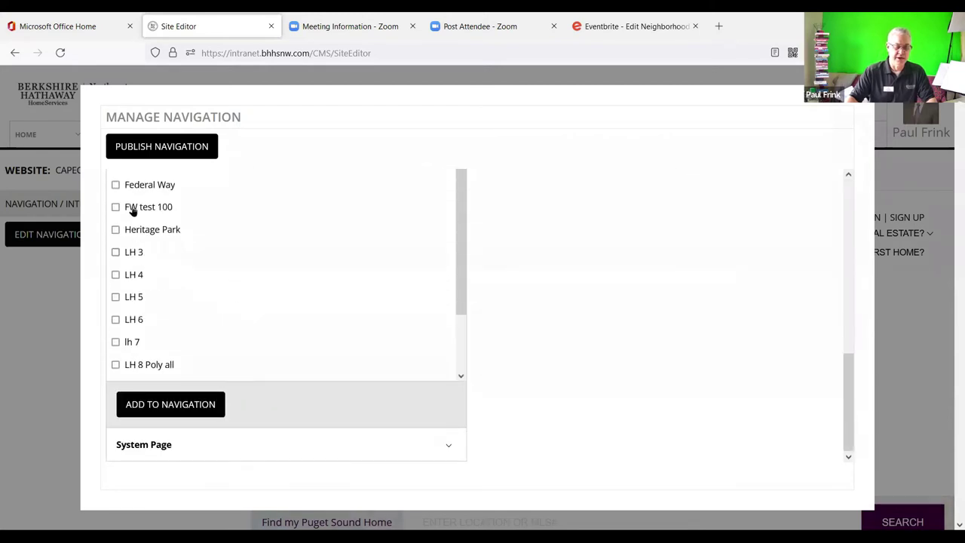
click(116, 207)
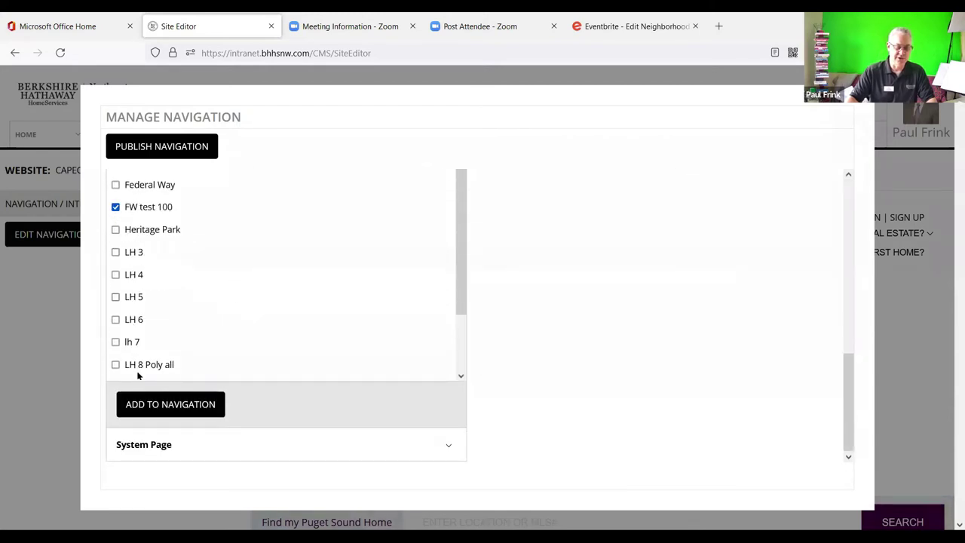
click(161, 404)
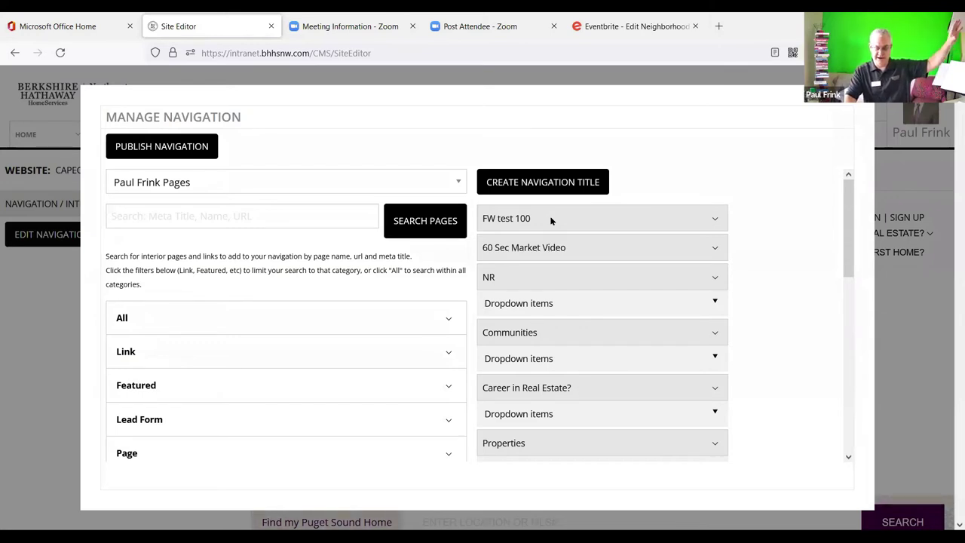
click(550, 215)
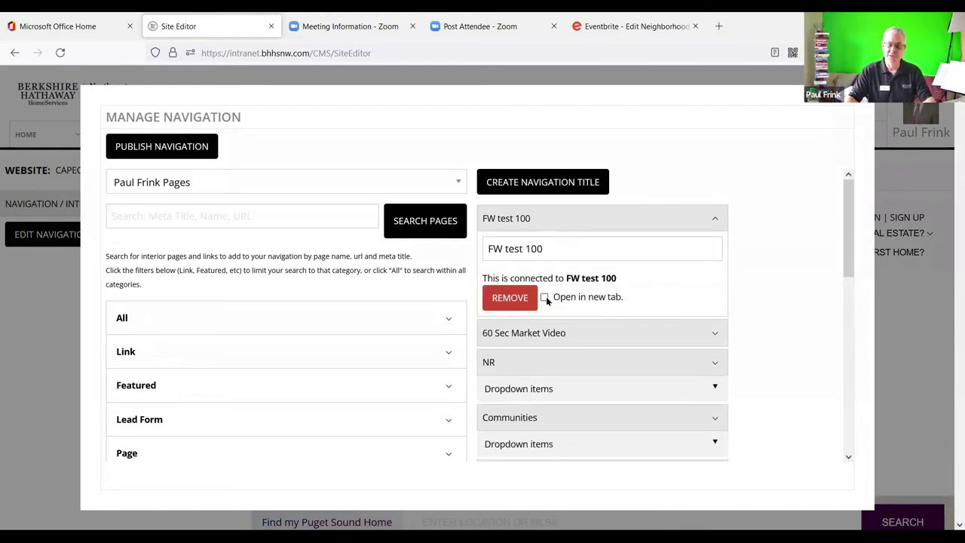
click(545, 300)
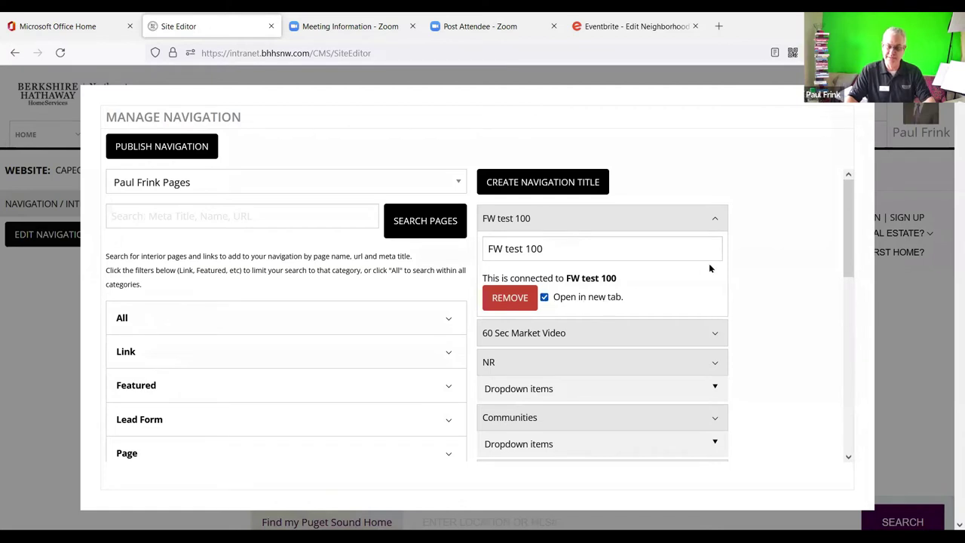
click(715, 220)
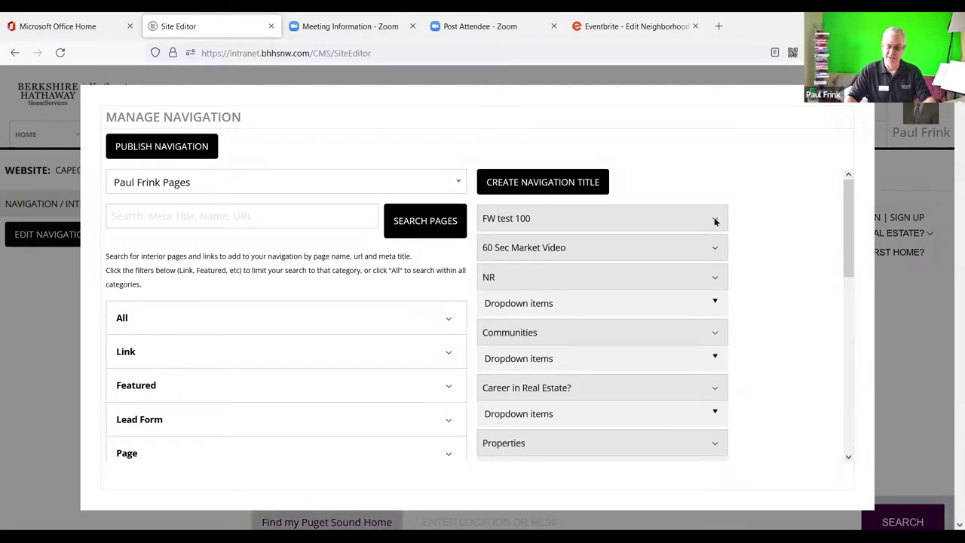
click(155, 151)
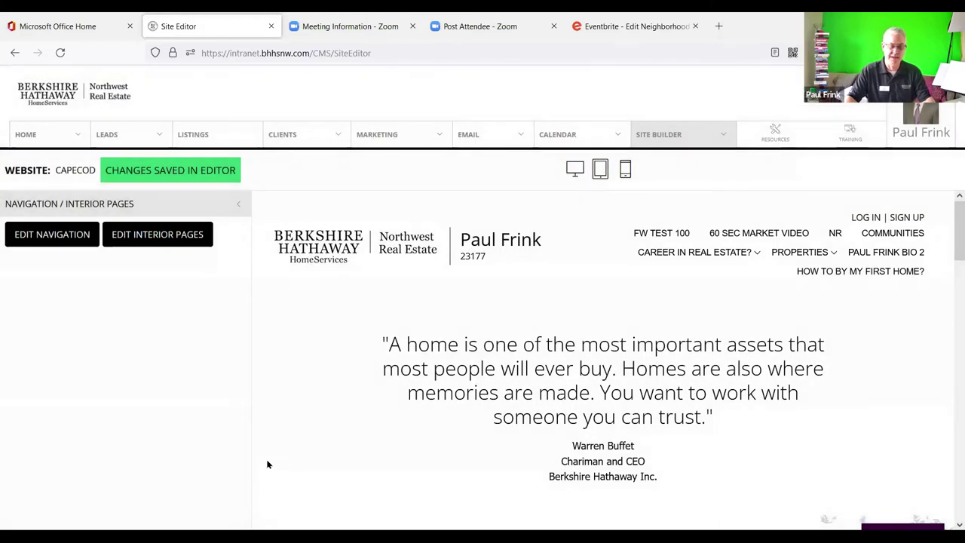
Drag FW test 100 into the Communities menu's dropdown items
click(51, 235)
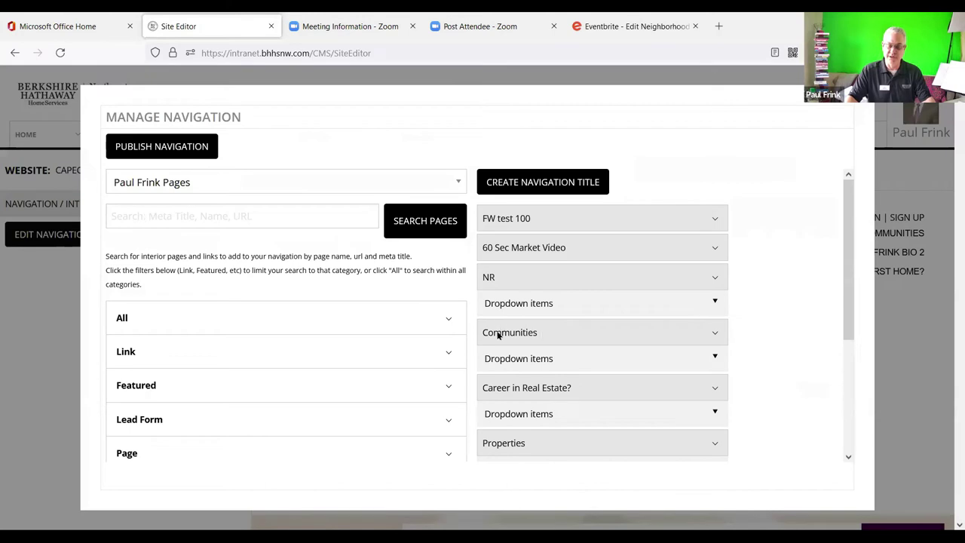
click(533, 332)
scroll(763, 261, down, 2)
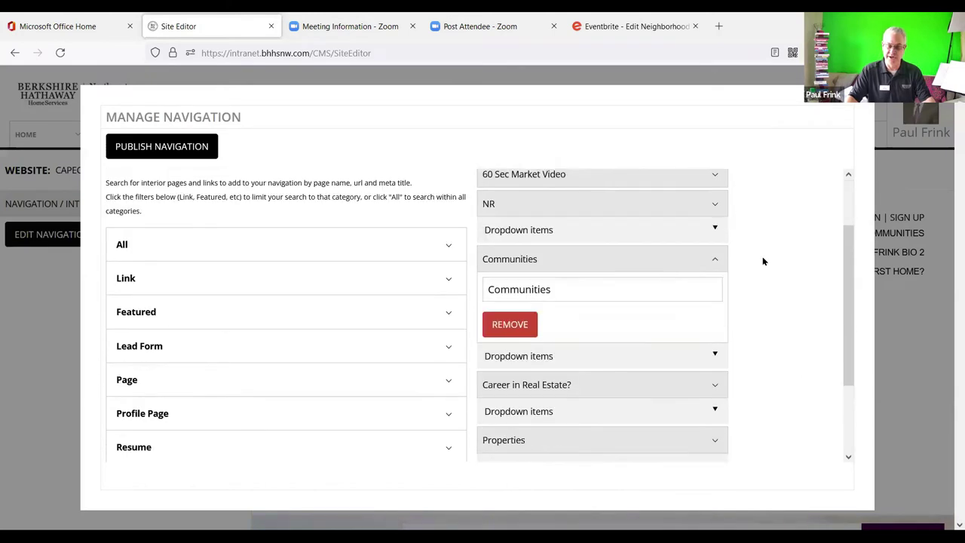
click(694, 286)
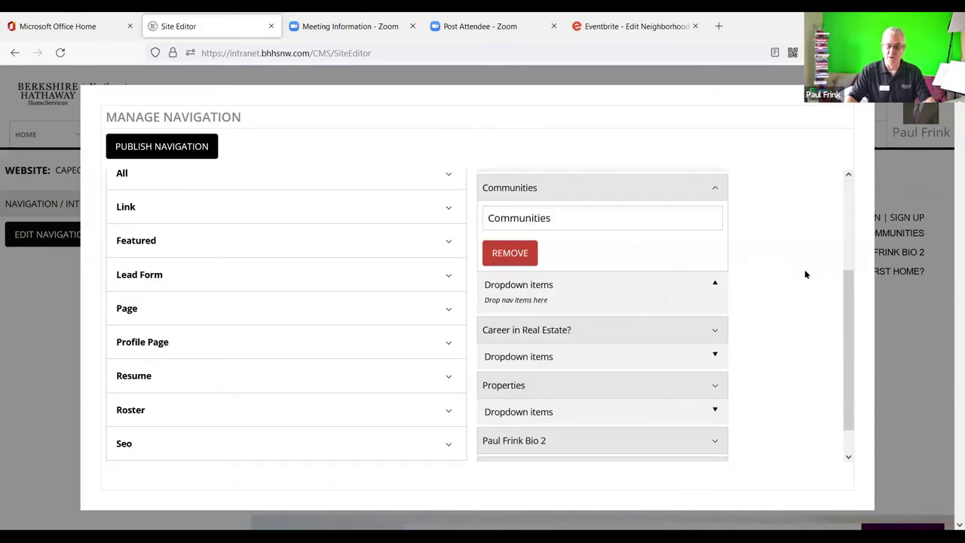
scroll(805, 271, up, 2)
scroll(563, 393, down, 1)
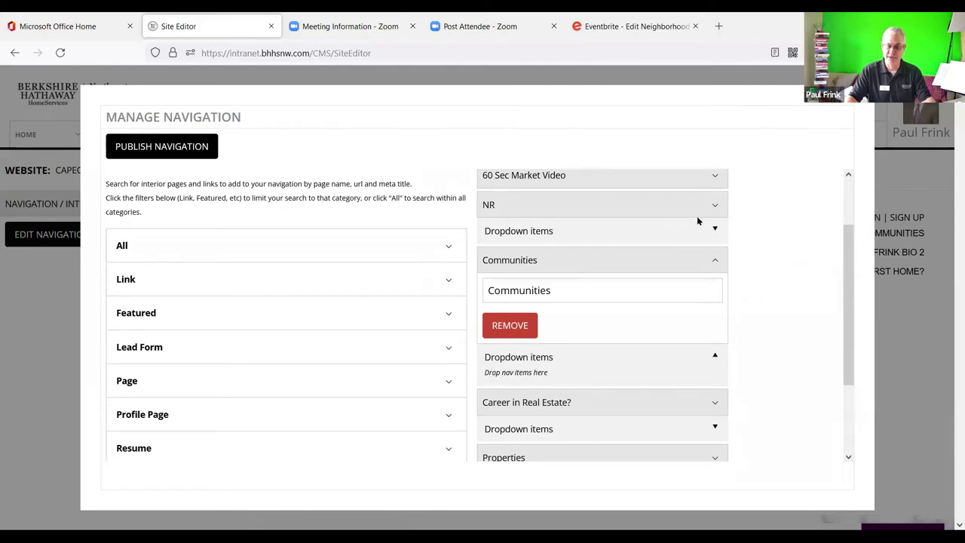
scroll(697, 220, up, 3)
drag(596, 221, 602, 382)
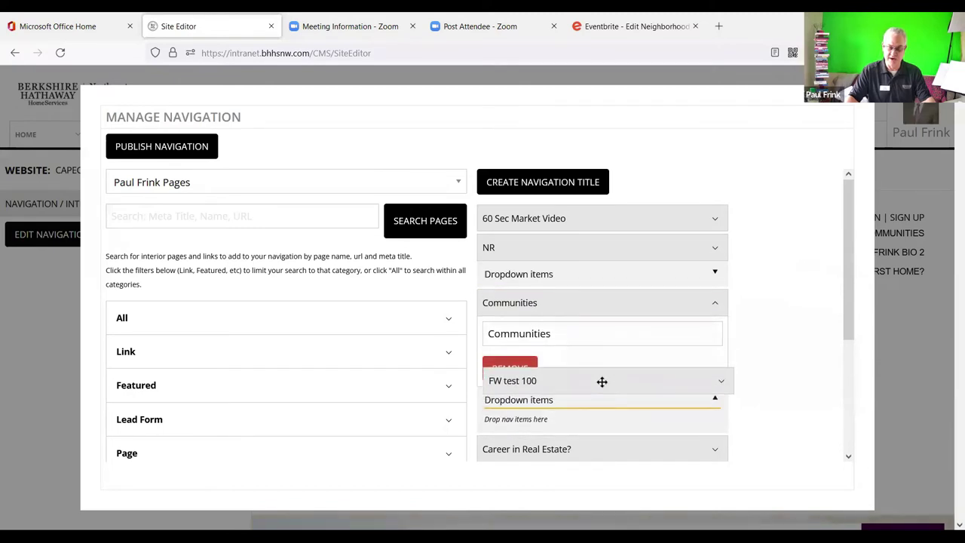
drag(602, 381, 621, 410)
Collapse the Communities entry and publish the navigation, dismissing the confirmation
scroll(837, 376, down, 2)
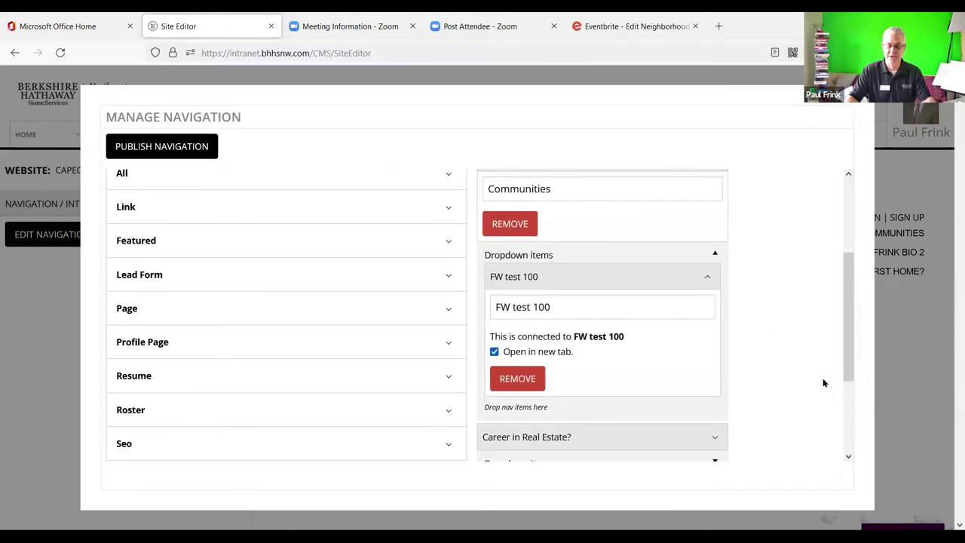
click(713, 256)
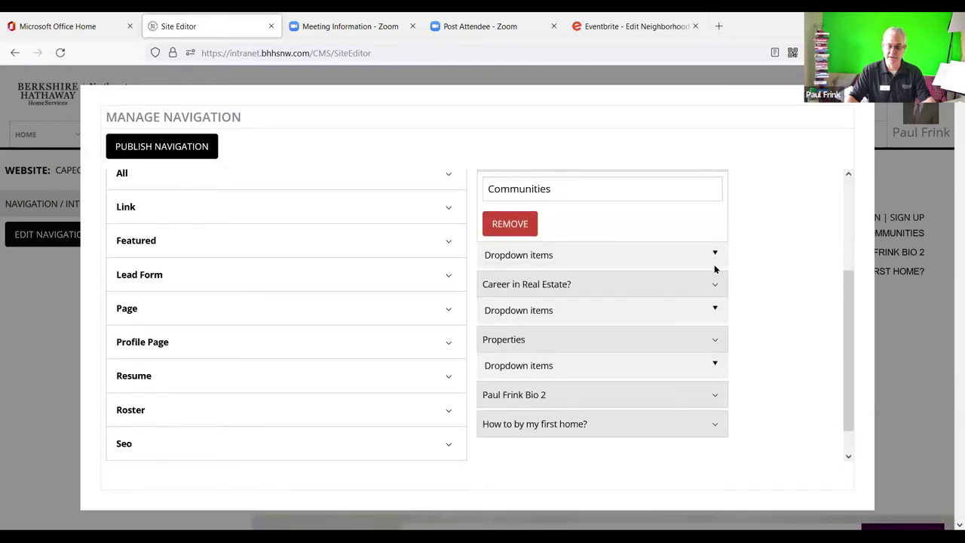
scroll(795, 283, up, 1)
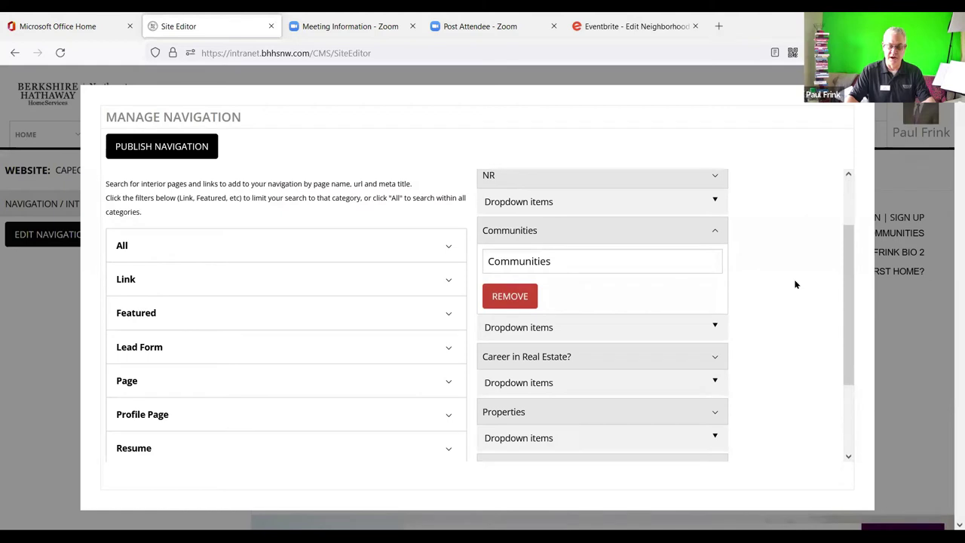
scroll(702, 316, up, 1)
click(714, 303)
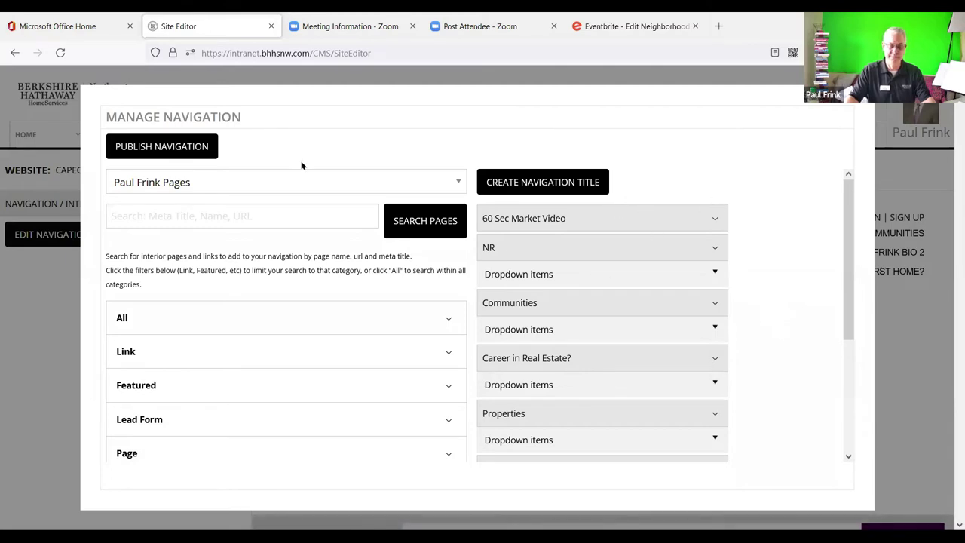
click(161, 153)
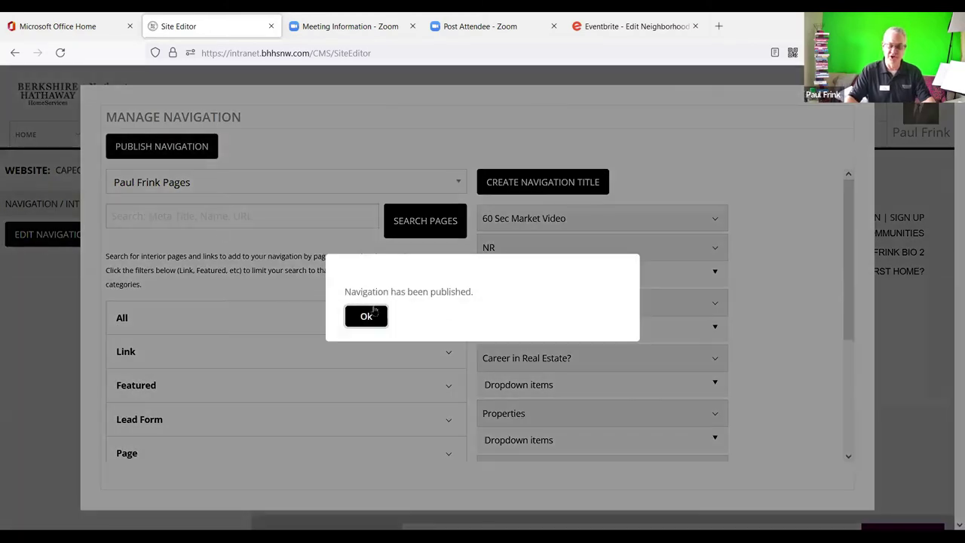
click(367, 316)
View the published agent website and open the FW test 100 neighborhood report from it
mouse_move(670, 140)
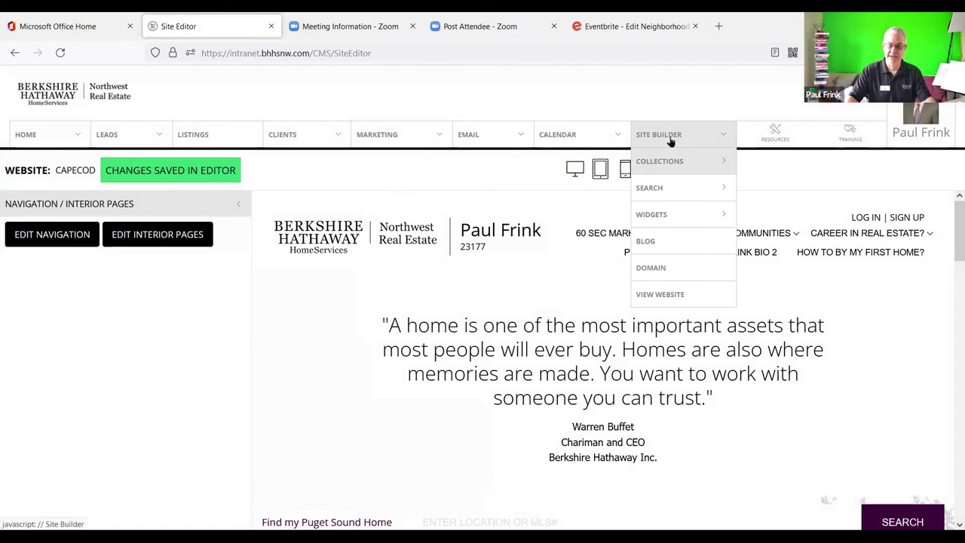
click(664, 296)
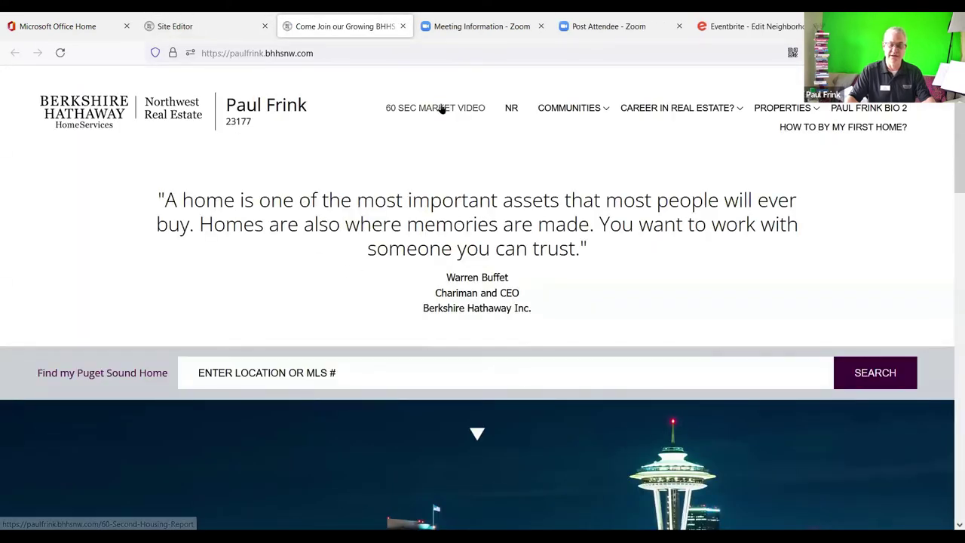
mouse_move(578, 106)
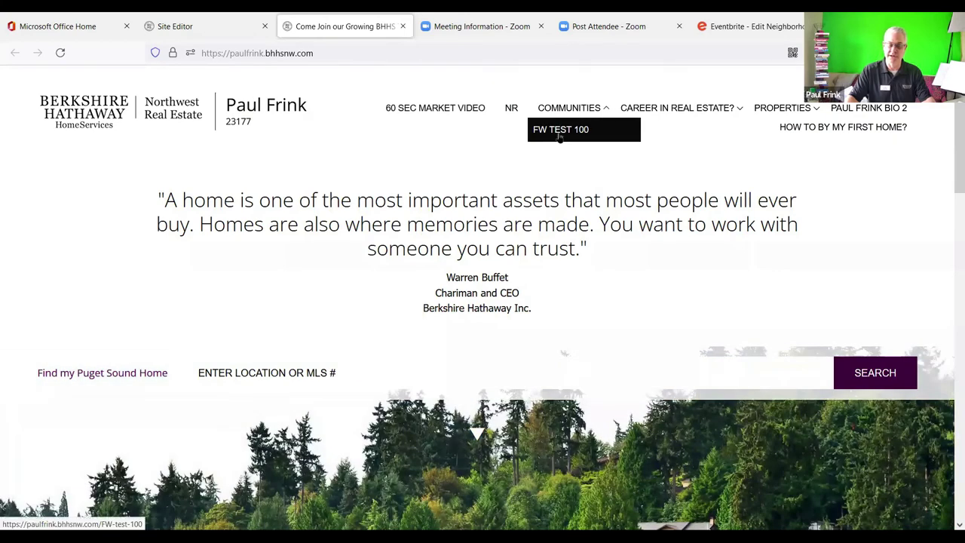
click(559, 136)
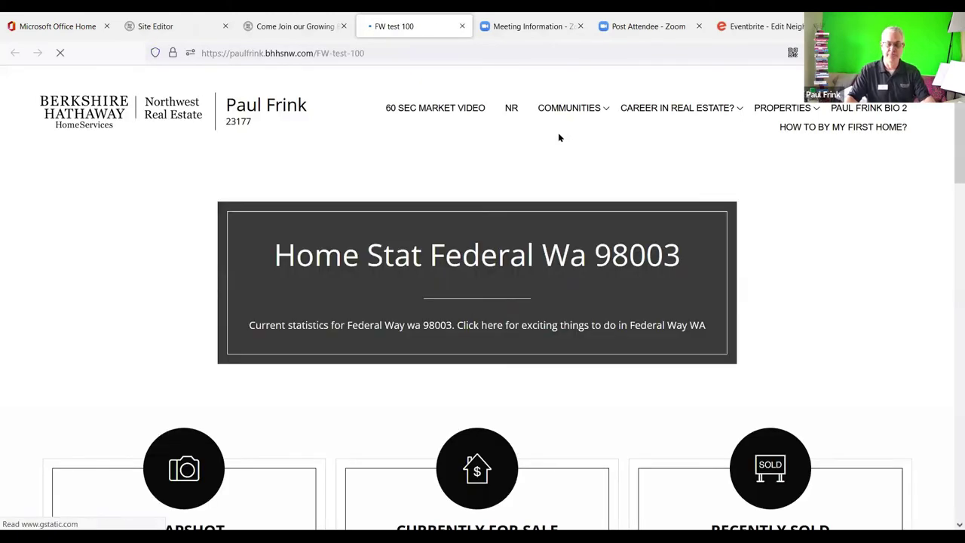
scroll(588, 254, down, 1)
scroll(589, 254, down, 8)
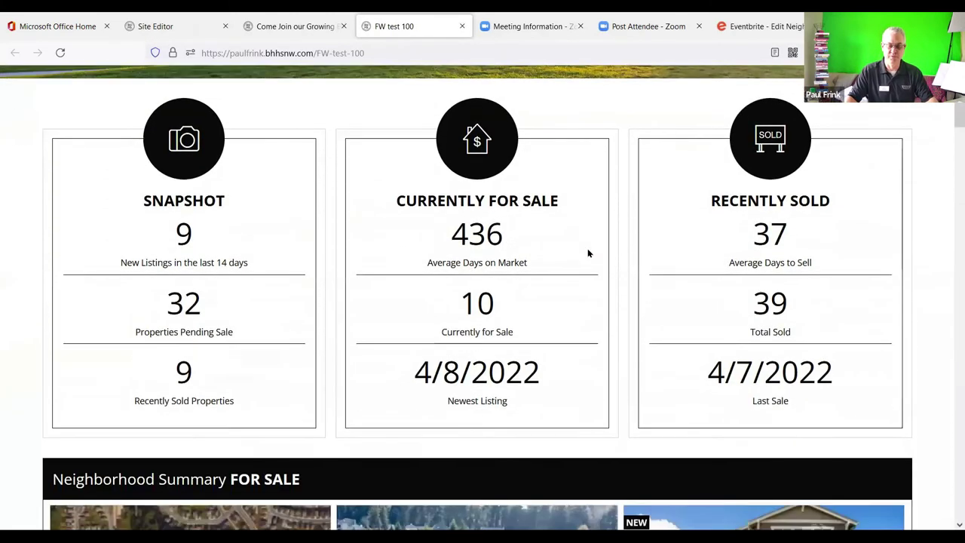
scroll(590, 253, down, 5)
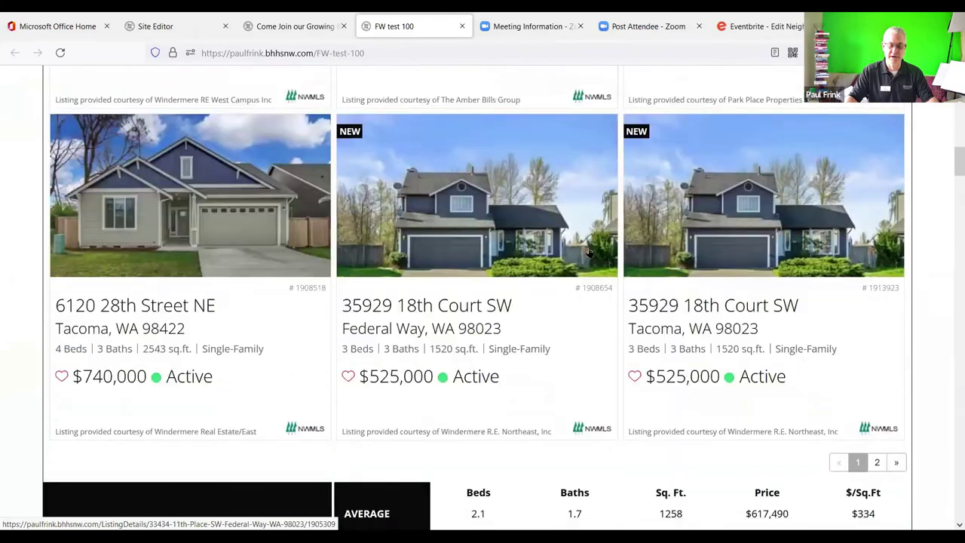
scroll(590, 253, up, 3)
scroll(589, 252, up, 10)
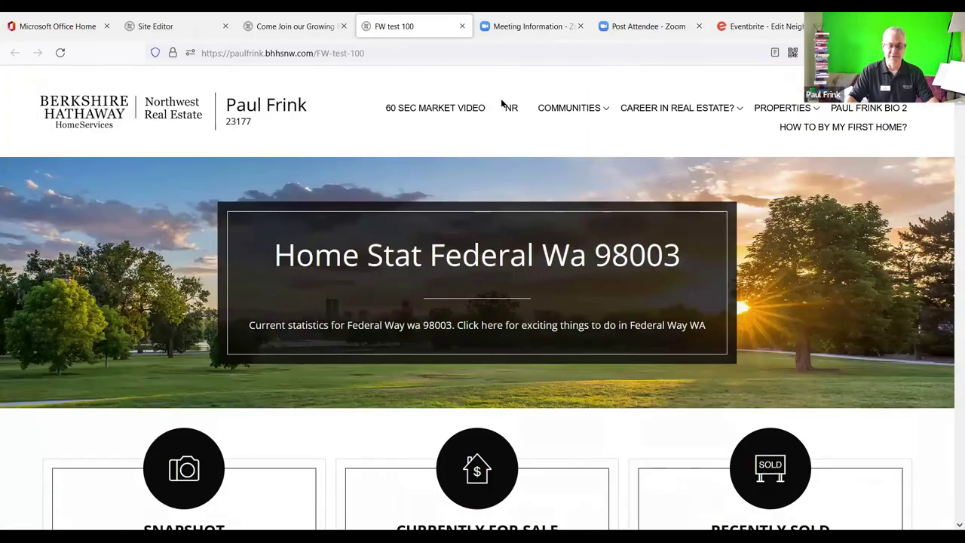
Close the report and agent homepage tabs and return to the Site Editor
click(462, 26)
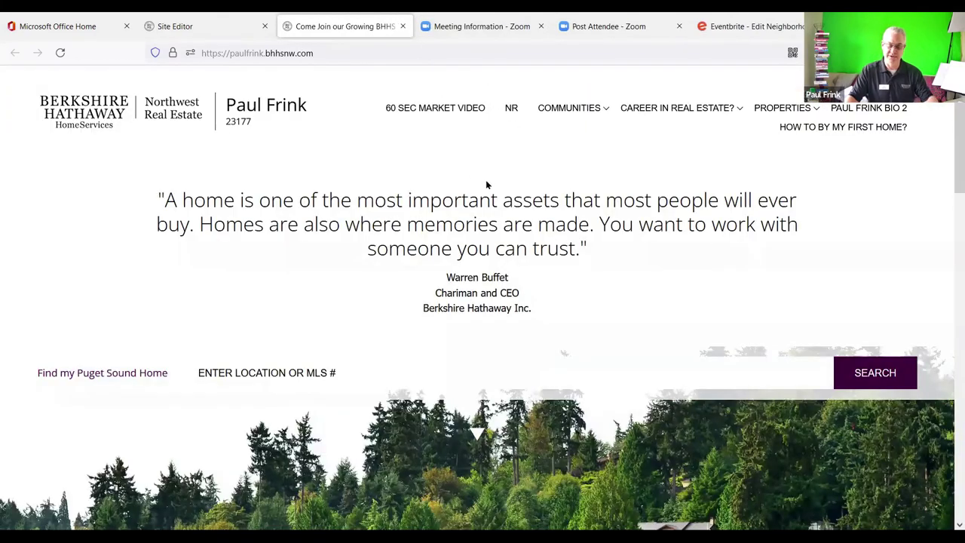
click(402, 26)
click(214, 26)
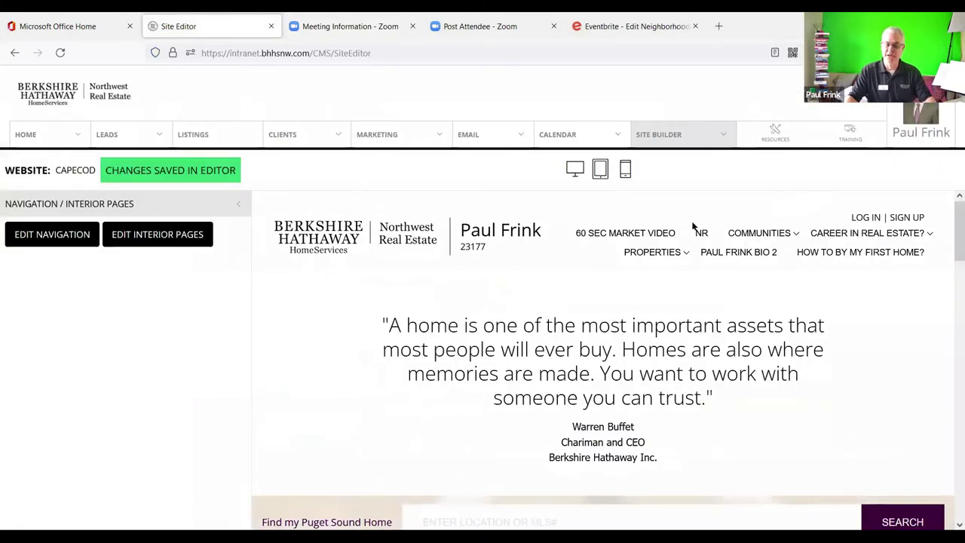
Confirm FW TEST 100 appears under the Communities menu
click(743, 233)
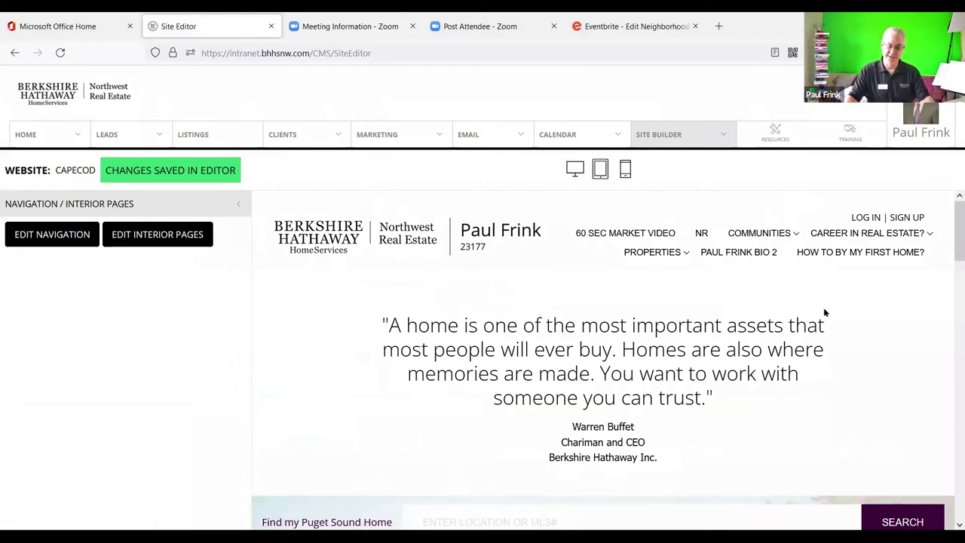
scroll(822, 310, down, 1)
scroll(818, 309, down, 4)
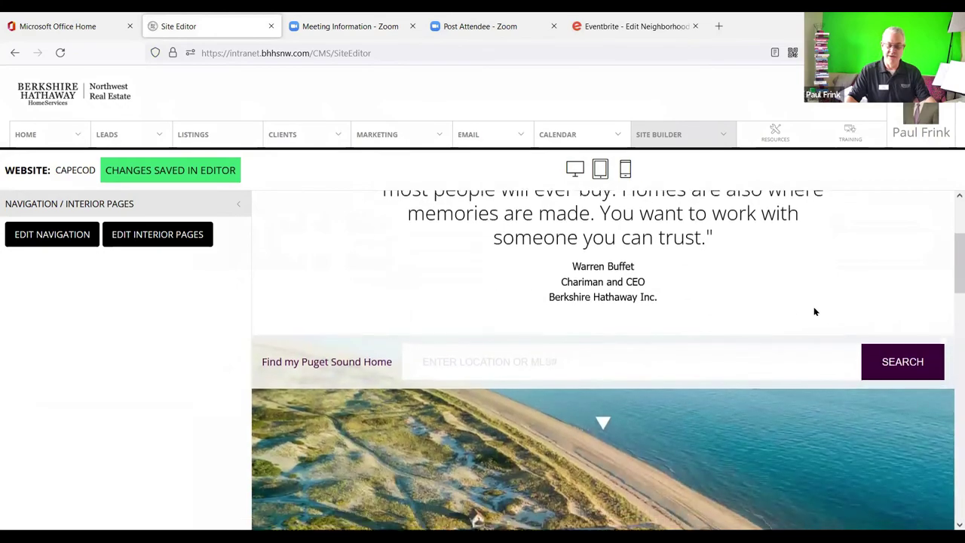
scroll(815, 312, down, 3)
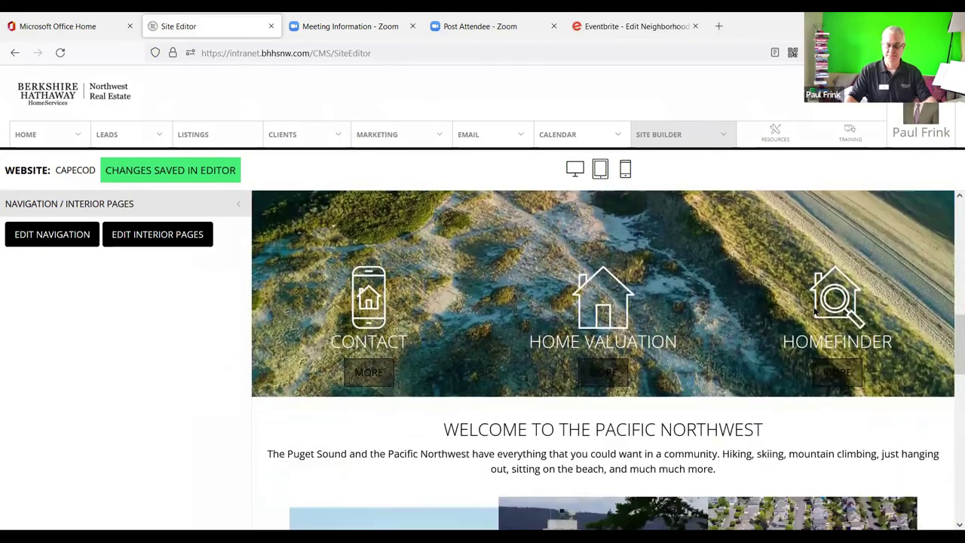
scroll(814, 311, up, 10)
scroll(814, 311, up, 1)
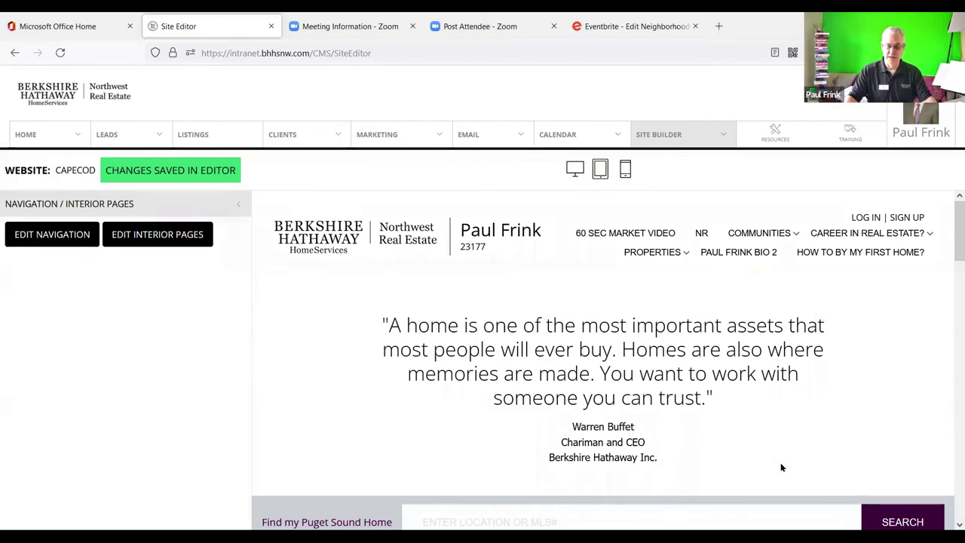
In the saved search manager, open Edit Search Criteria for FW test 100
click(664, 135)
mouse_move(671, 188)
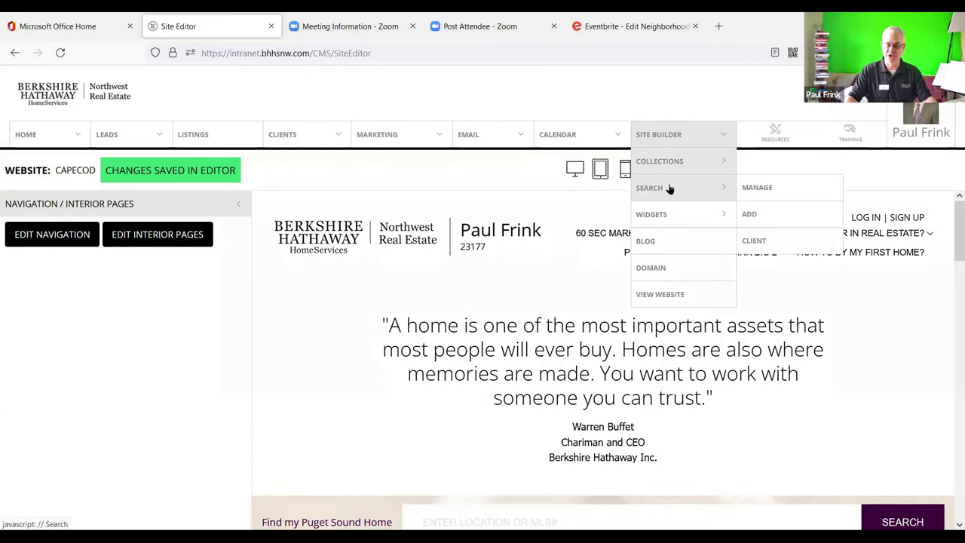
click(764, 186)
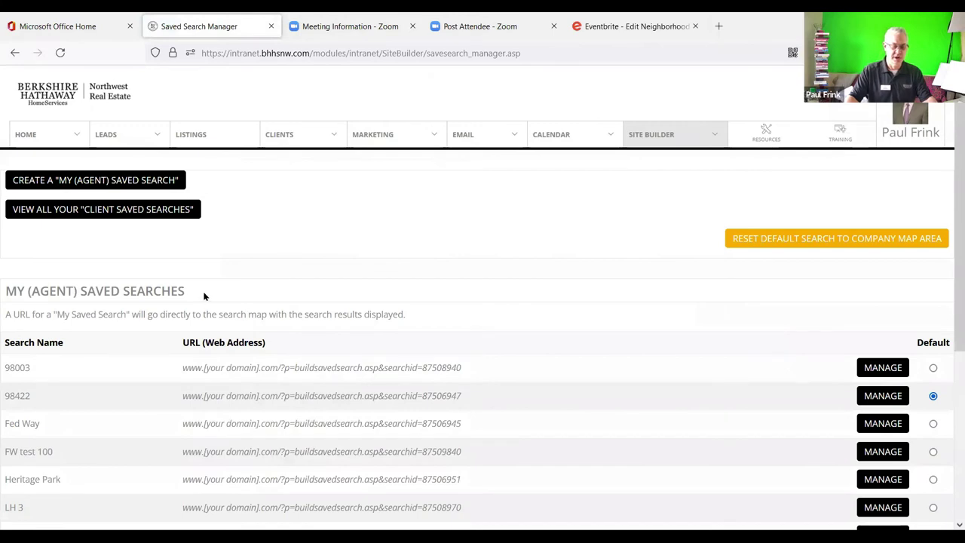
scroll(196, 298, down, 2)
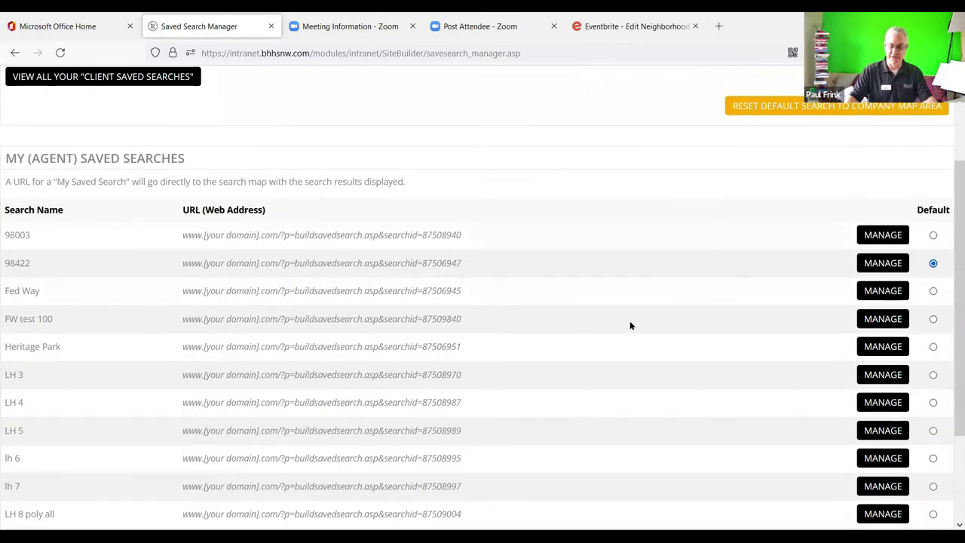
click(883, 320)
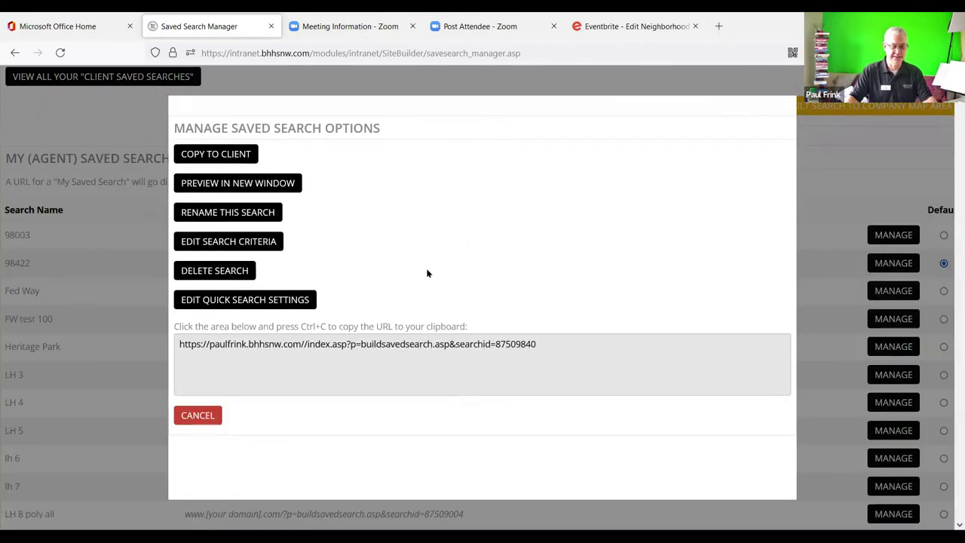
click(213, 241)
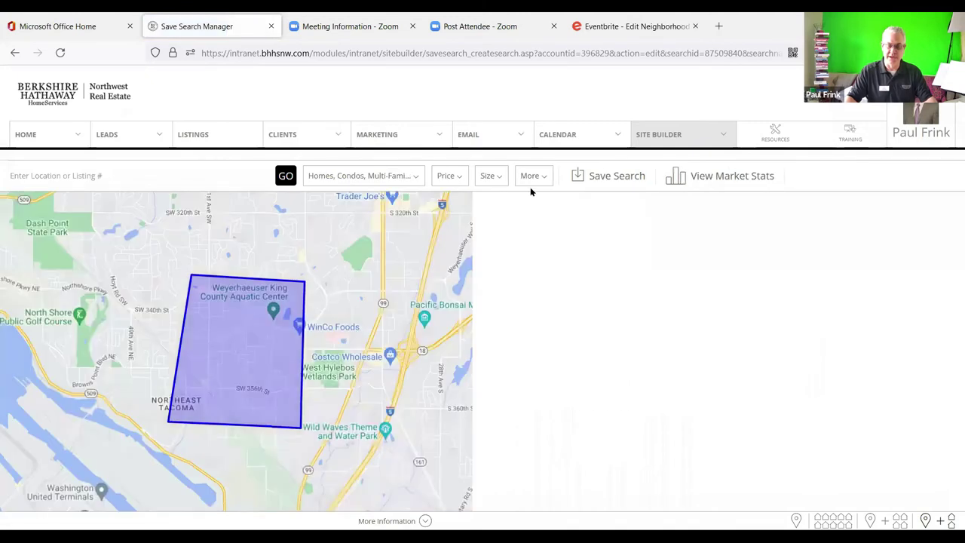
Add a Days on Site filter of 90 days or less to the search
click(531, 181)
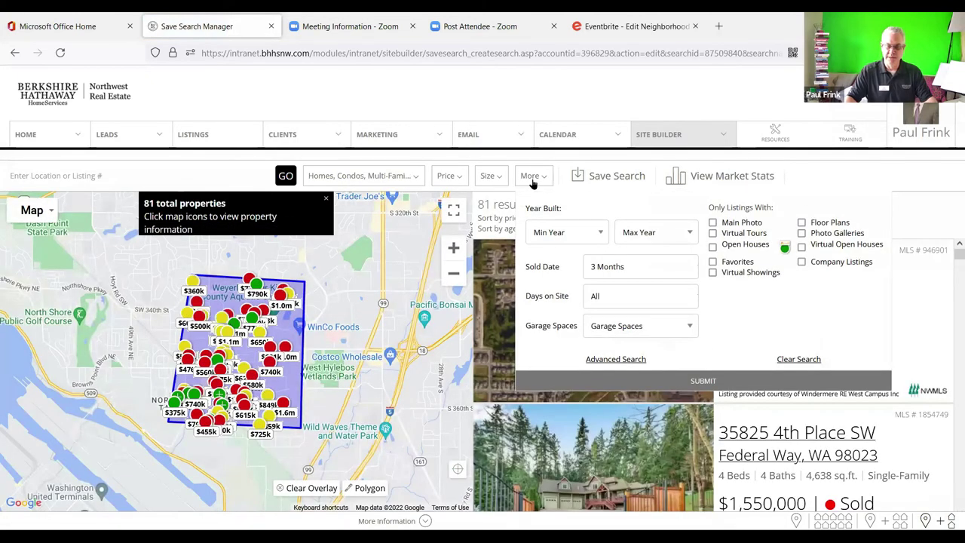
click(617, 300)
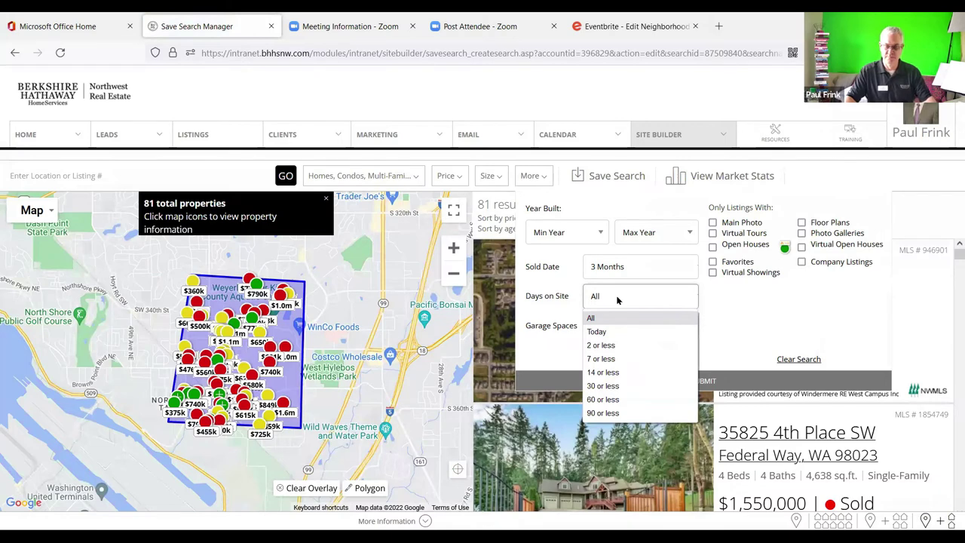
click(618, 300)
click(618, 301)
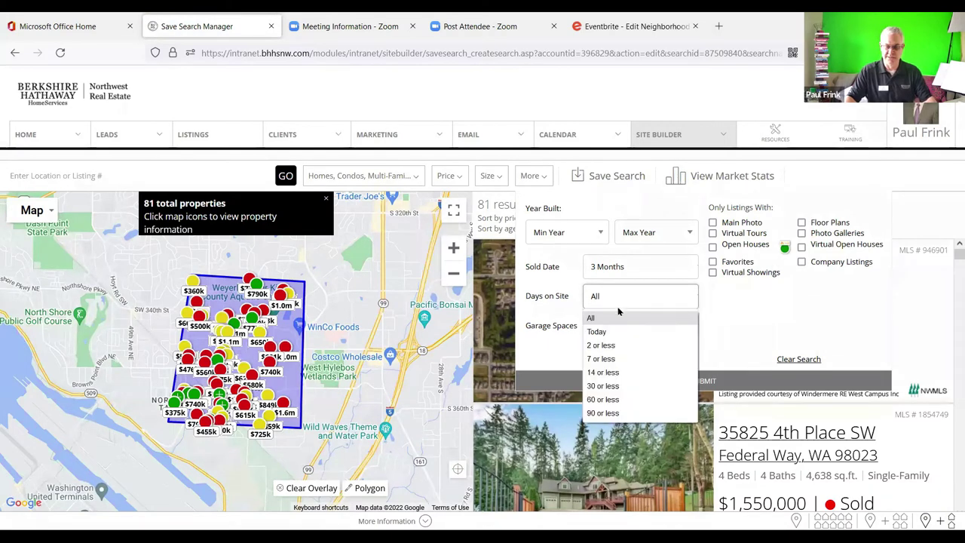
click(622, 412)
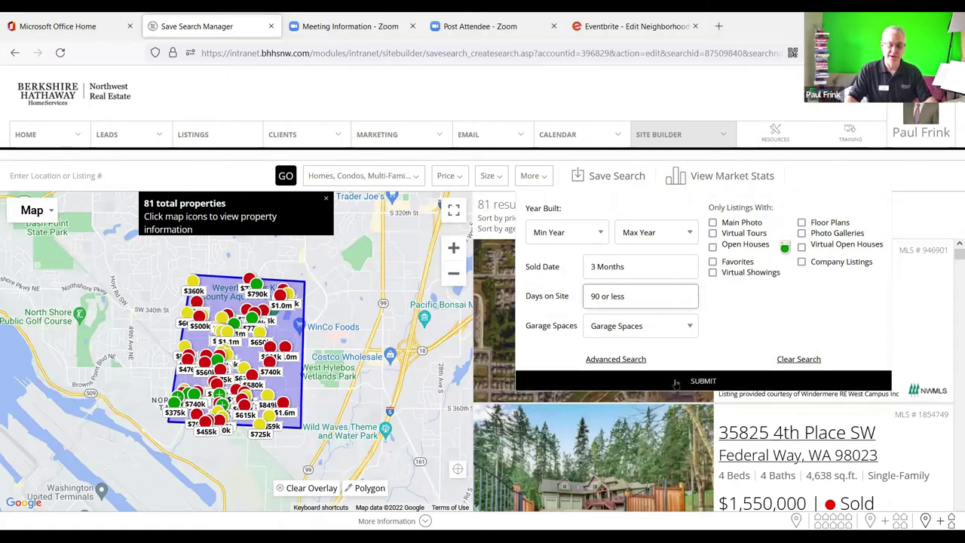
click(730, 298)
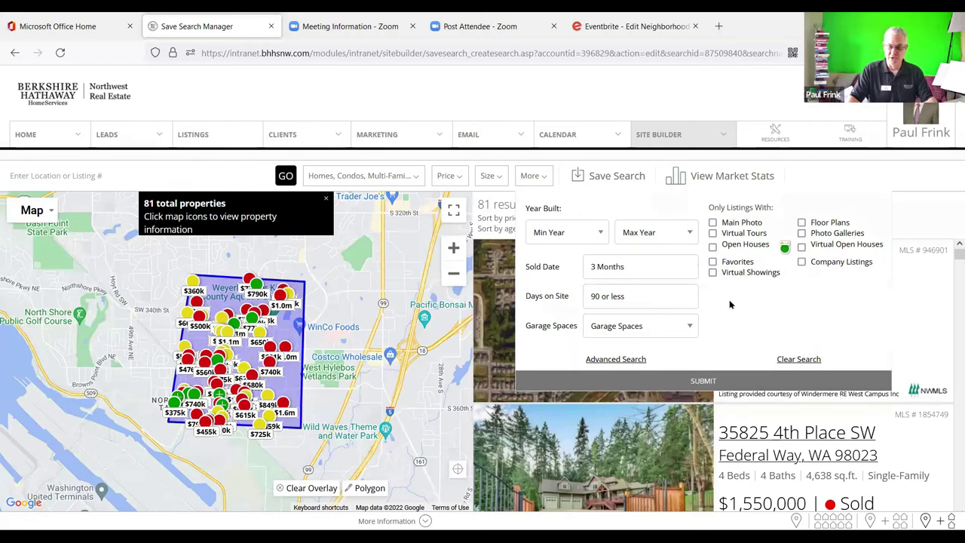
click(700, 383)
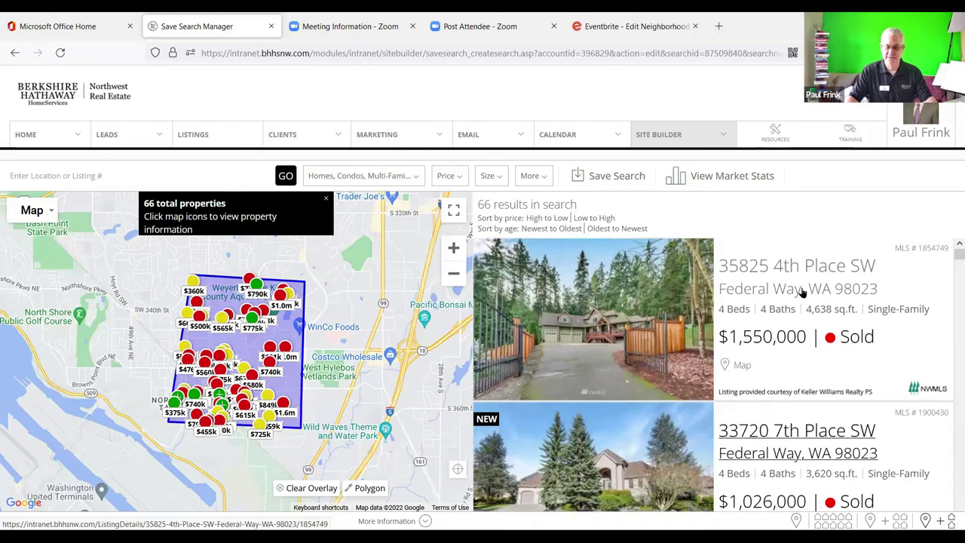
Scroll through the 66 matching properties in the results list
scroll(803, 293, down, 5)
scroll(802, 292, down, 4)
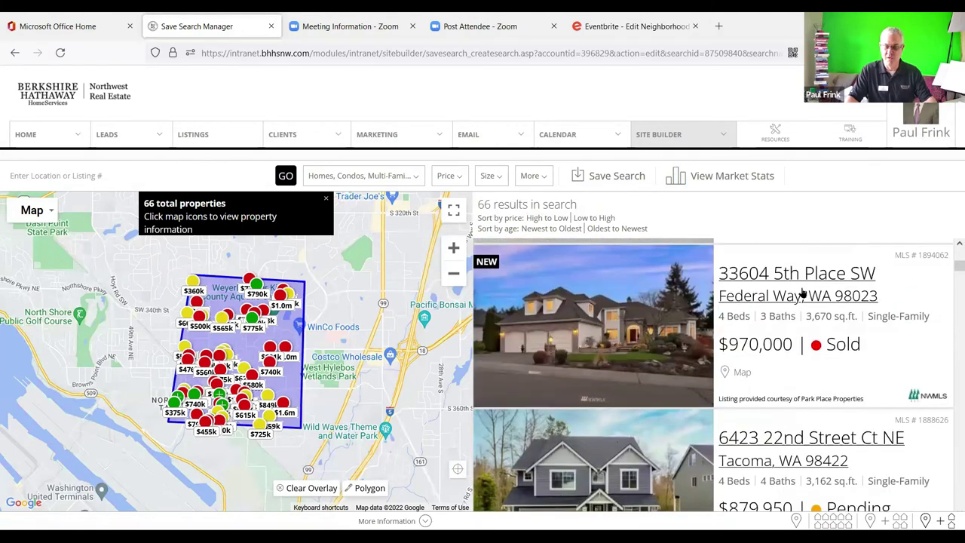
scroll(803, 293, down, 6)
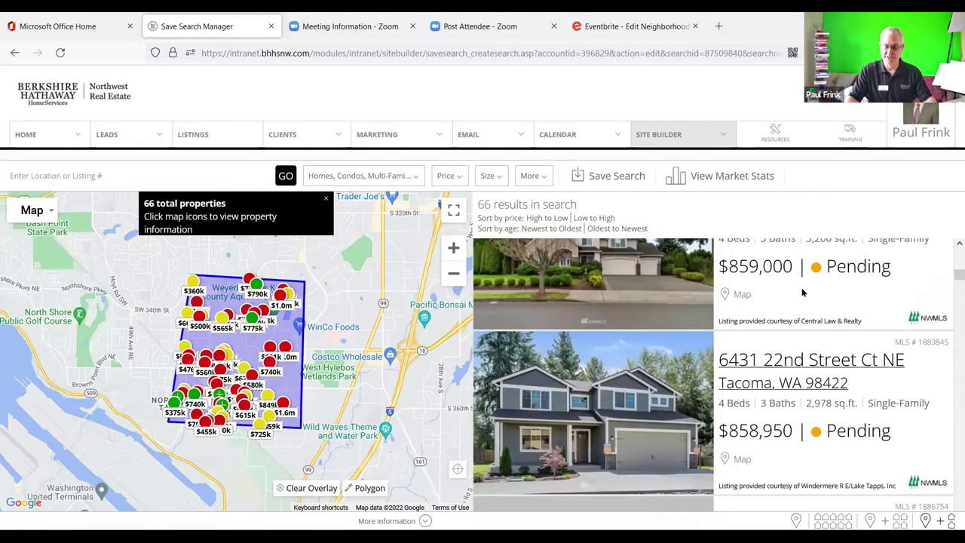
scroll(802, 293, down, 3)
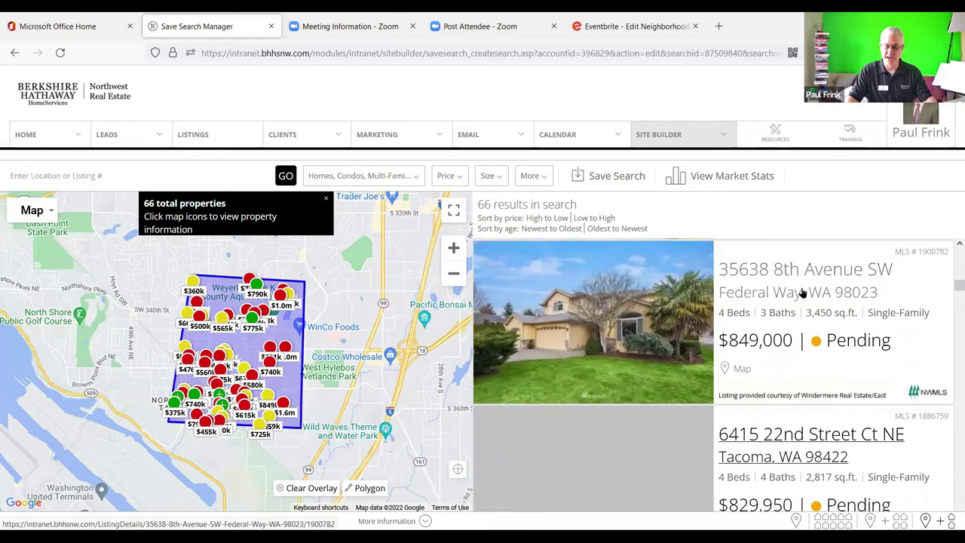
scroll(803, 293, up, 3)
scroll(802, 293, up, 3)
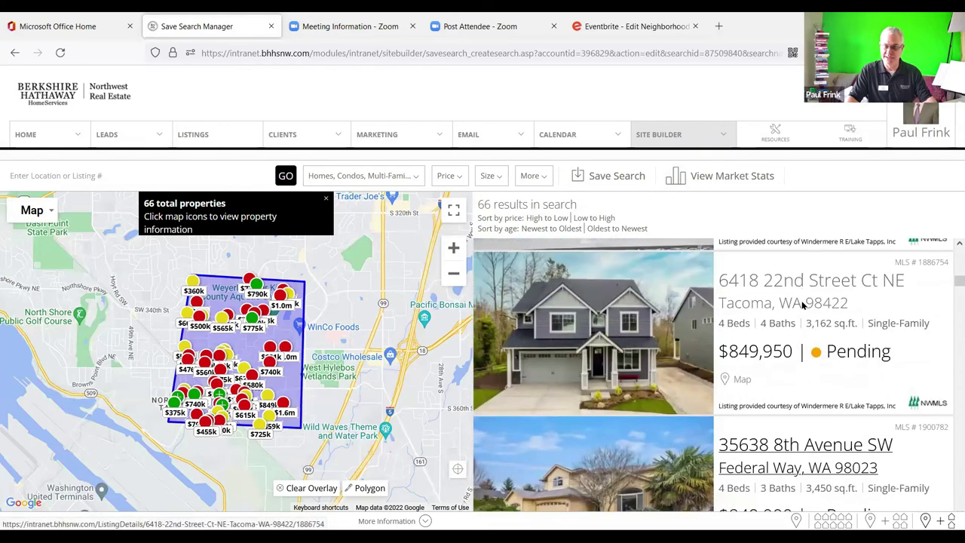
scroll(794, 324, up, 3)
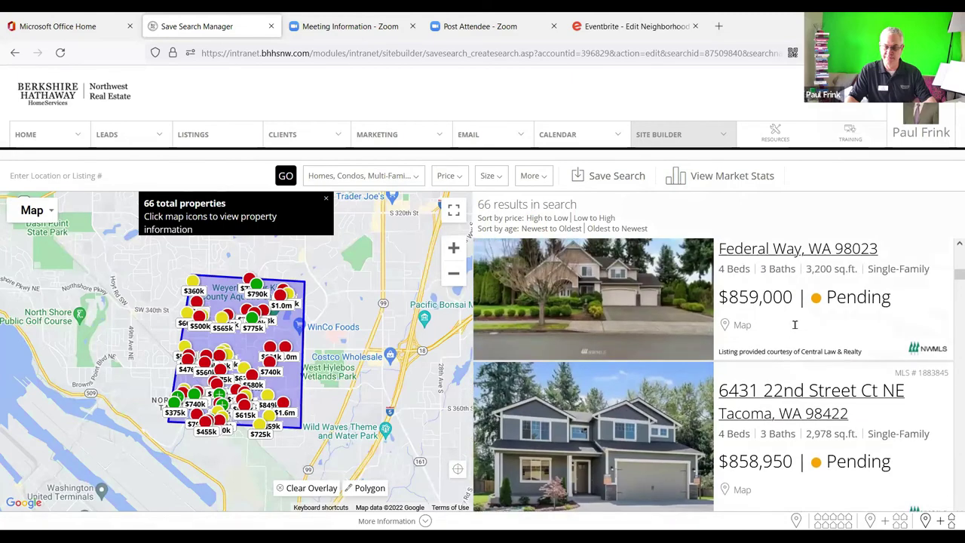
scroll(794, 325, down, 3)
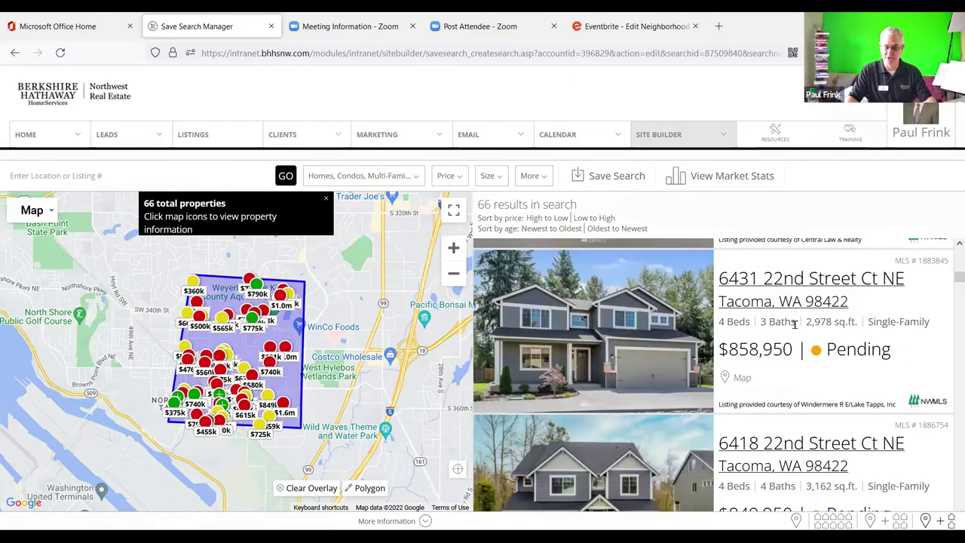
scroll(794, 324, down, 5)
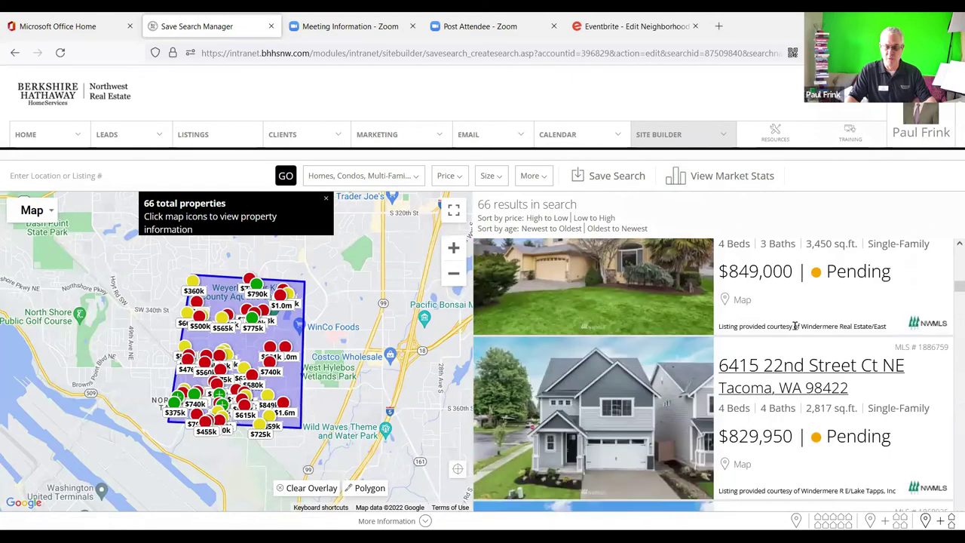
scroll(795, 326, down, 5)
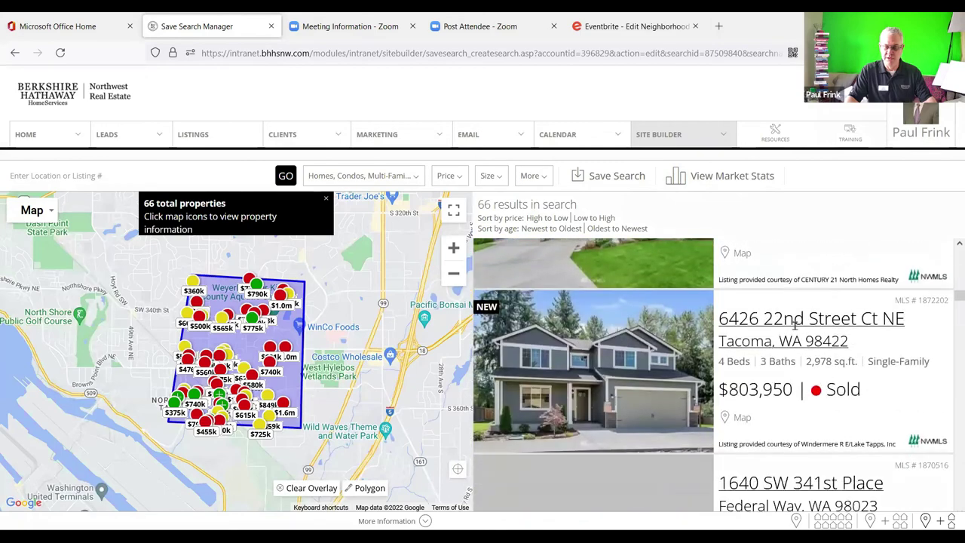
scroll(795, 327, down, 6)
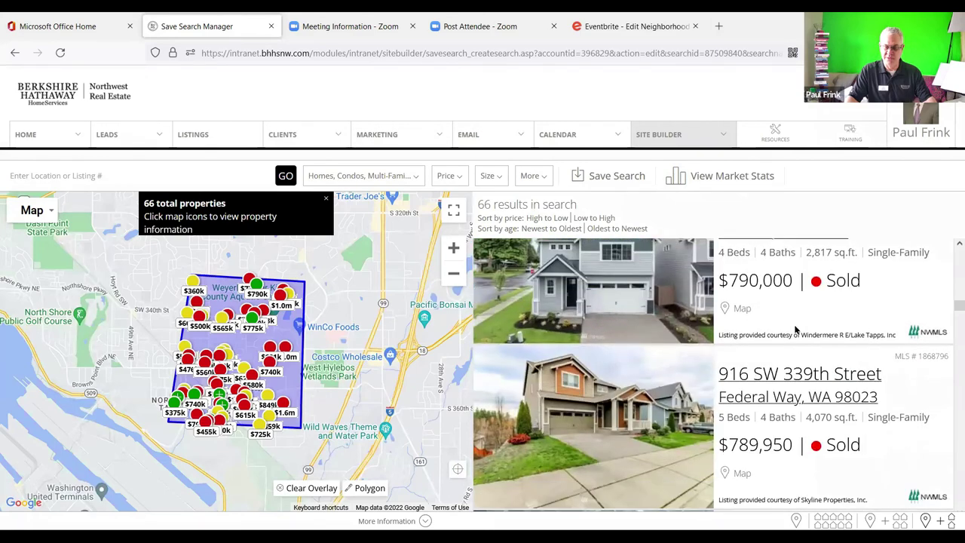
scroll(795, 329, down, 4)
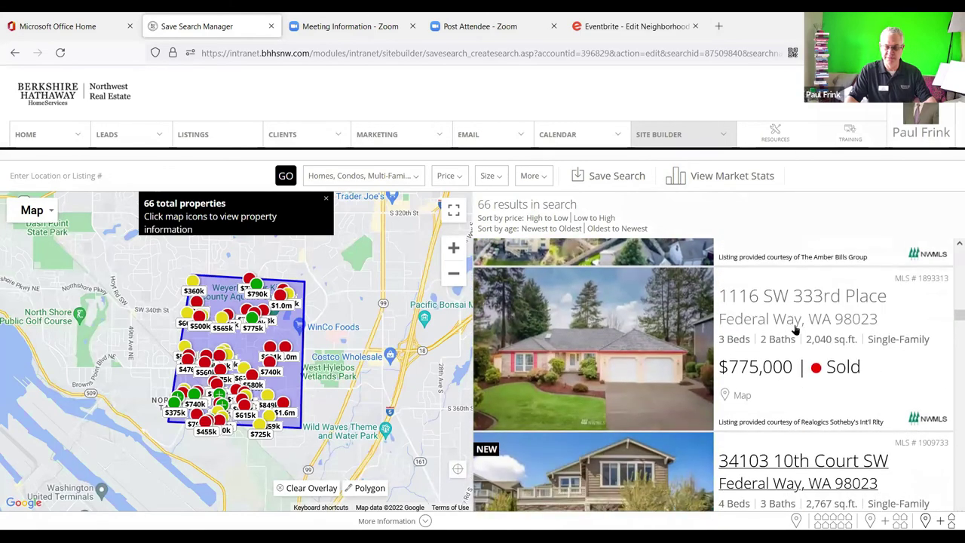
scroll(795, 326, down, 5)
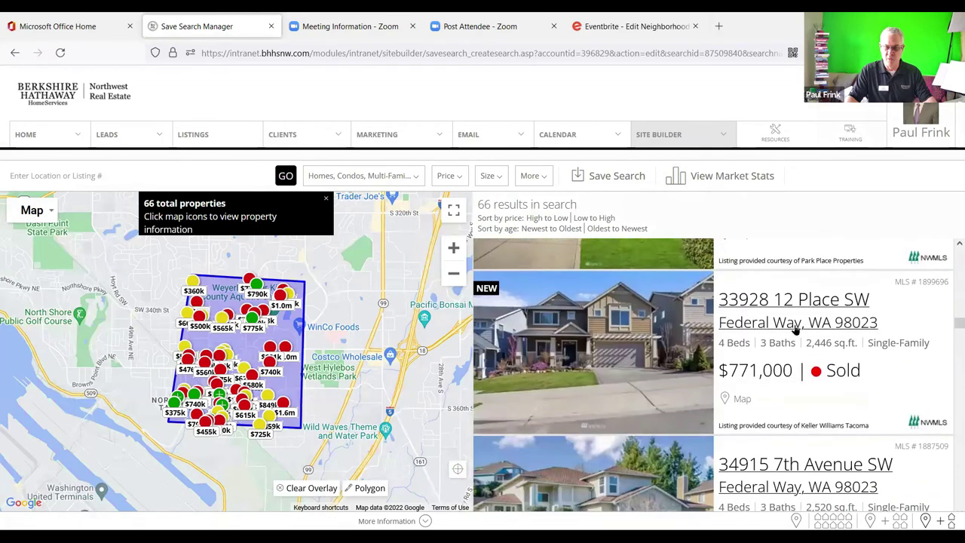
scroll(795, 327, down, 4)
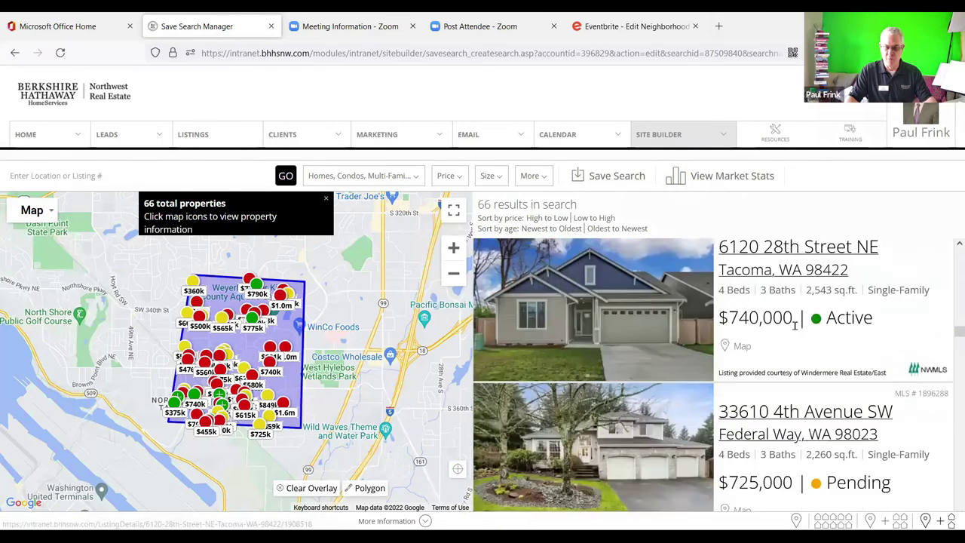
scroll(794, 329, up, 2)
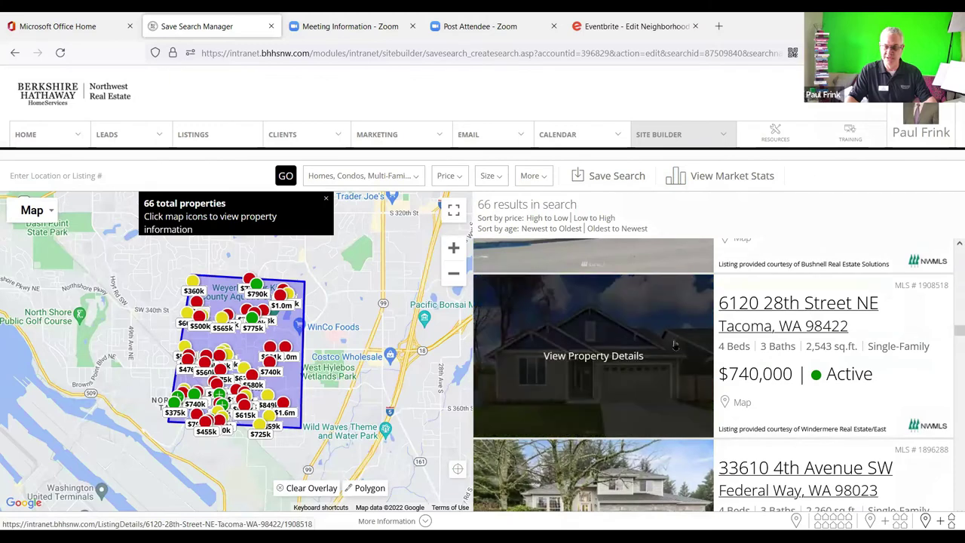
click(814, 307)
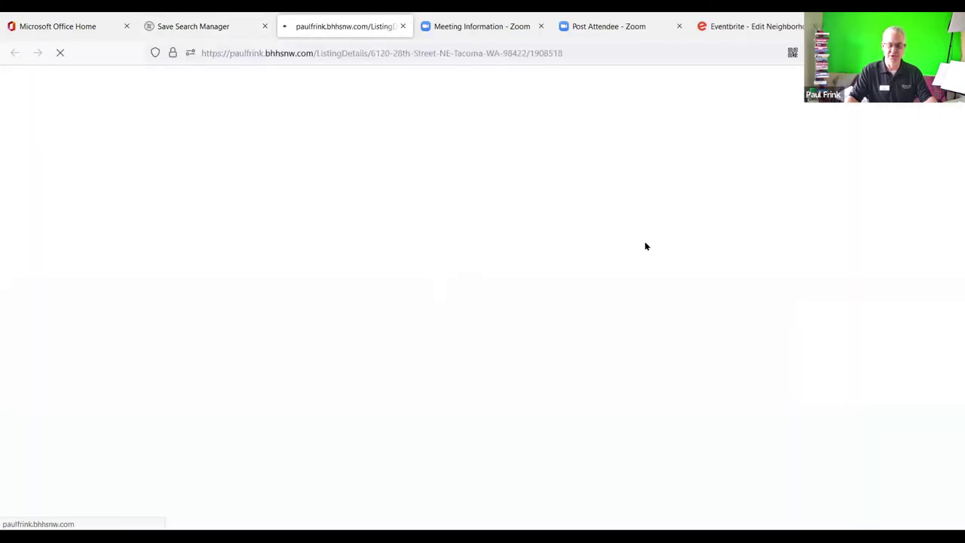
scroll(487, 302, down, 1)
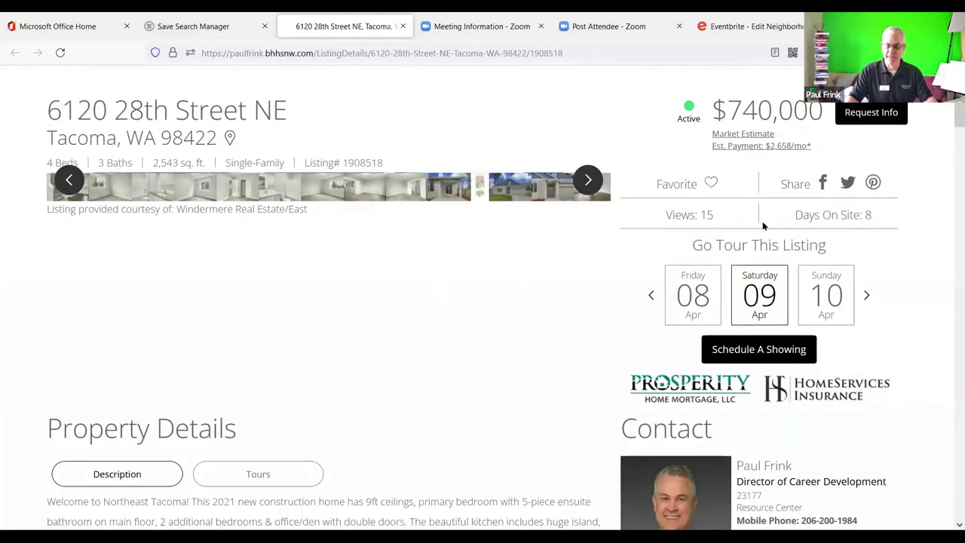
scroll(705, 212, up, 1)
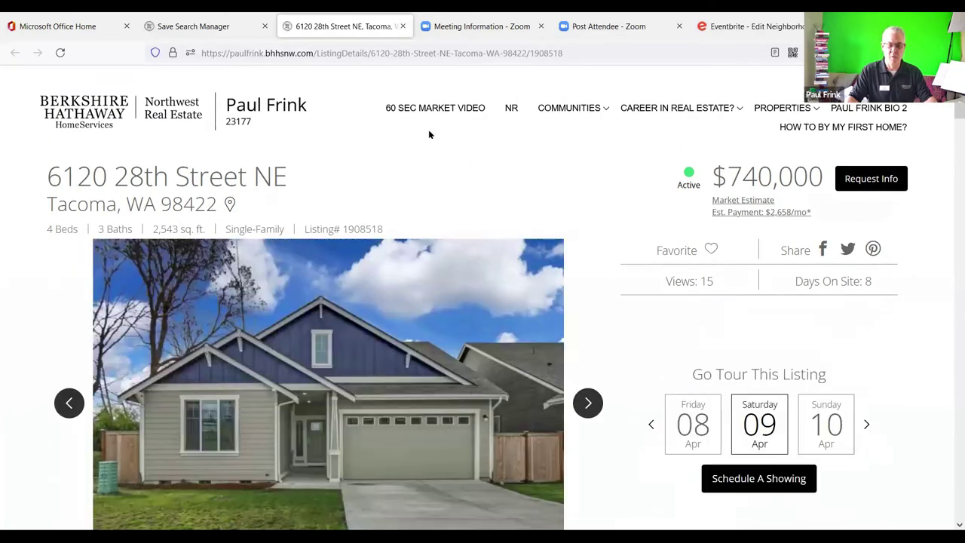
View the FW test 100 report under Communities, then close the report and listing tabs
mouse_move(587, 111)
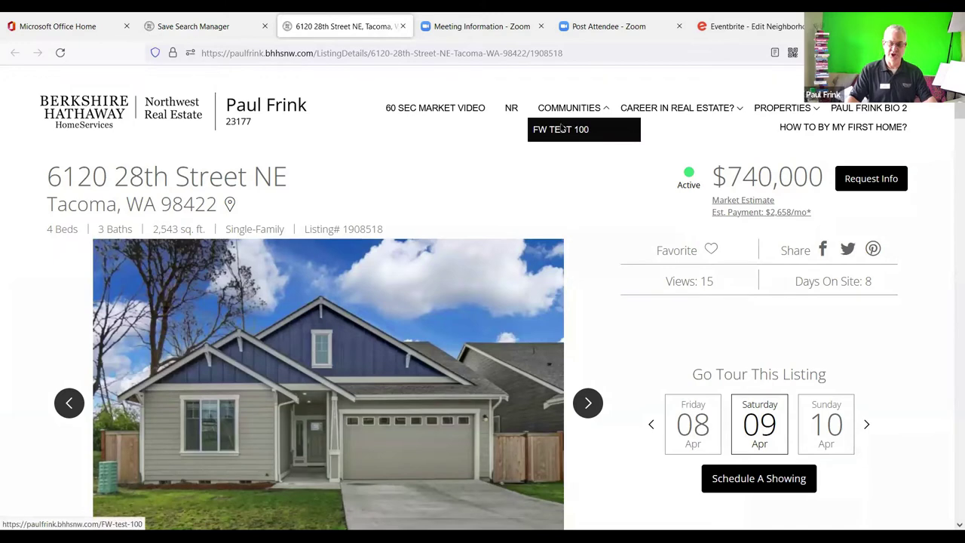
click(562, 128)
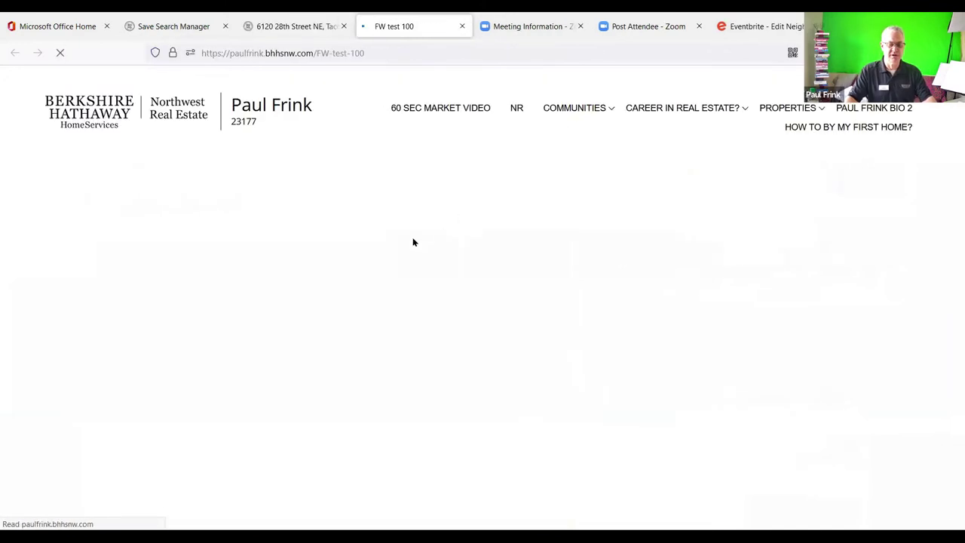
scroll(614, 226, down, 1)
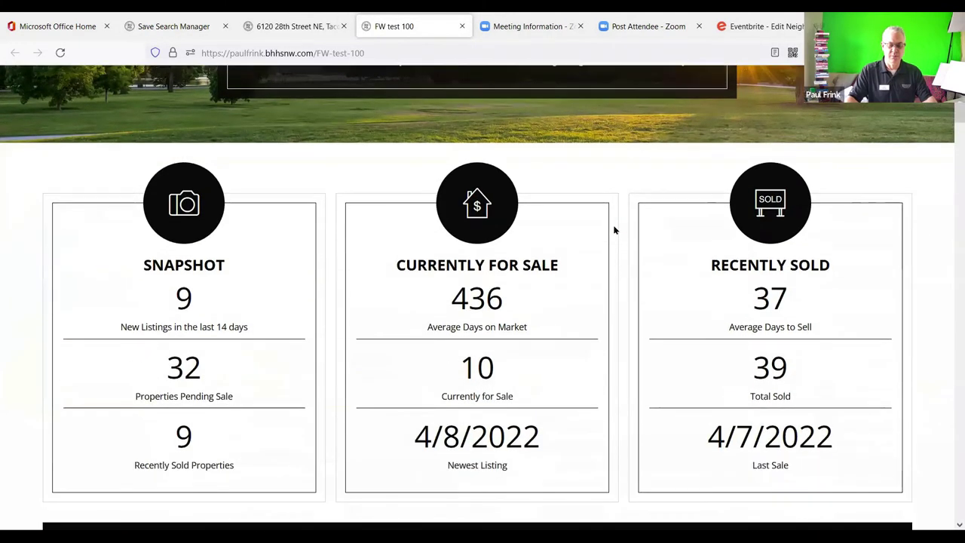
scroll(614, 226, up, 4)
click(463, 28)
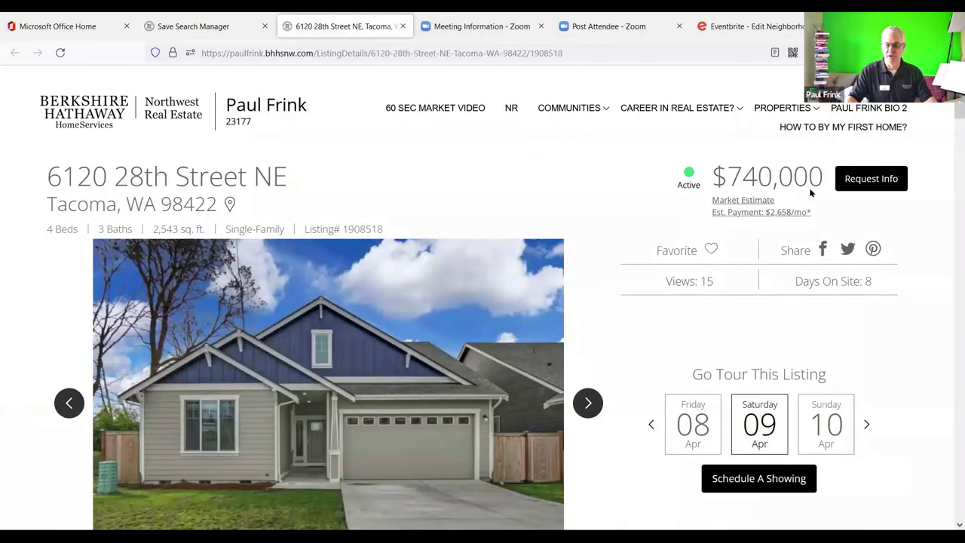
scroll(488, 170, down, 5)
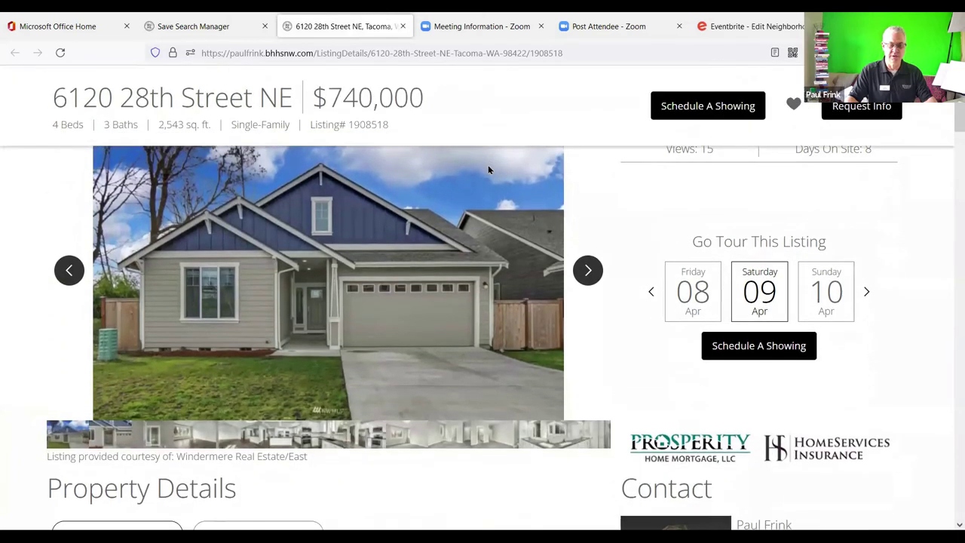
scroll(488, 170, up, 5)
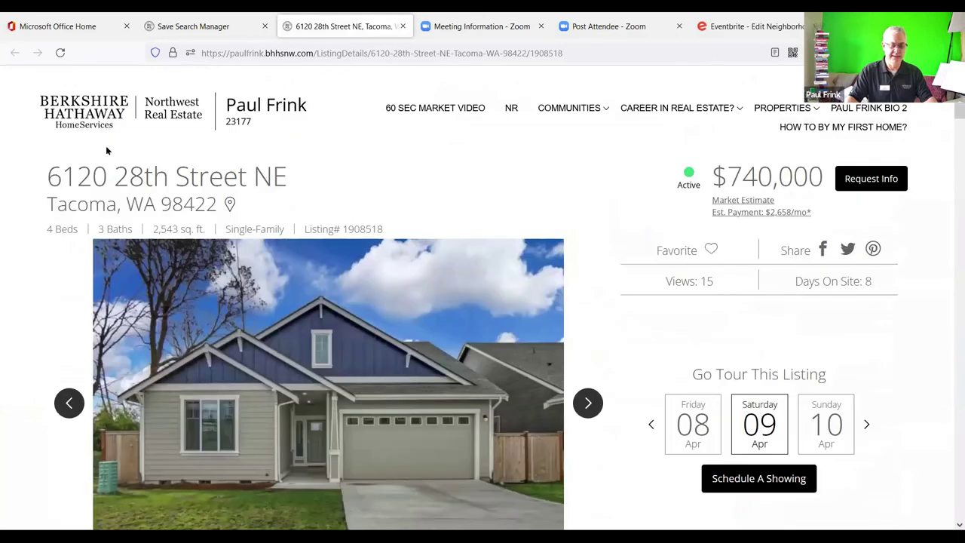
click(404, 27)
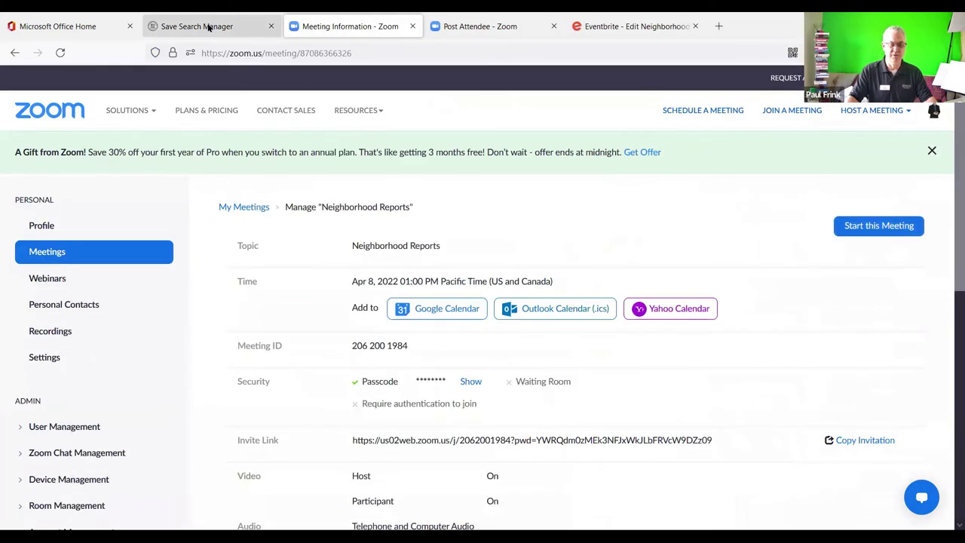
click(192, 26)
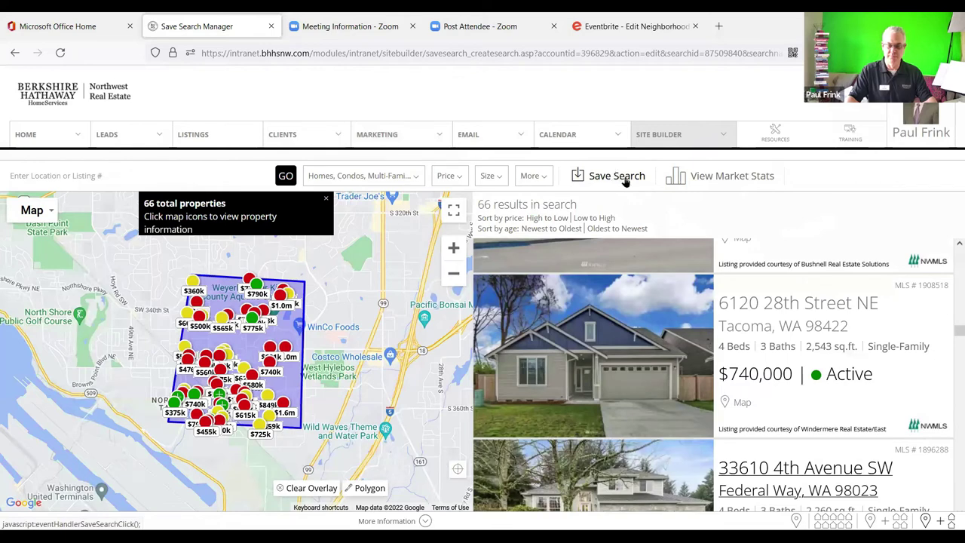
scroll(880, 258, down, 2)
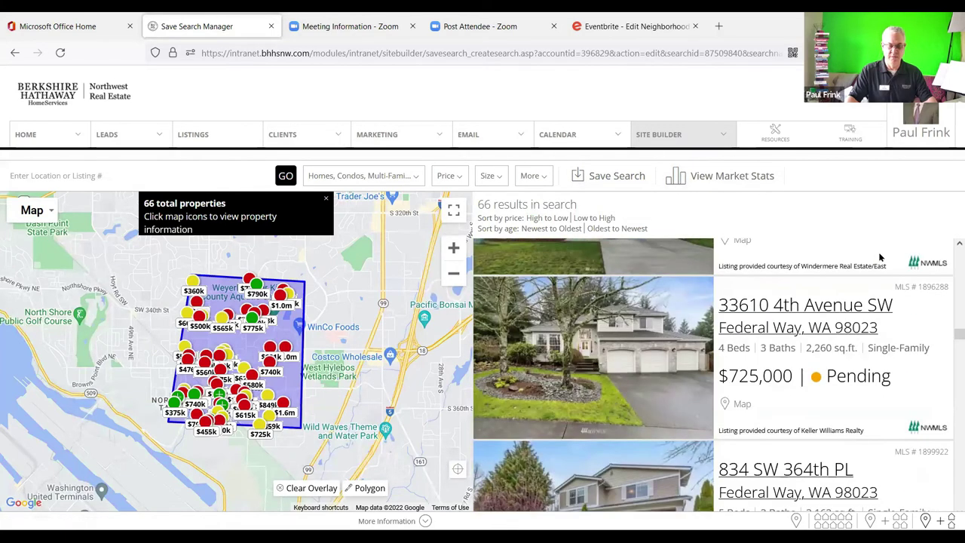
scroll(881, 258, up, 2)
scroll(857, 413, down, 7)
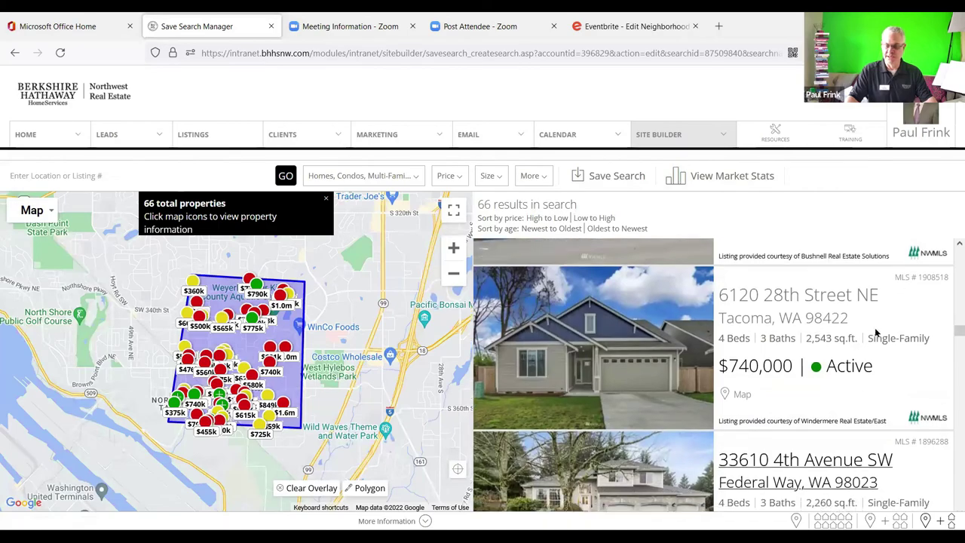
scroll(880, 312, up, 10)
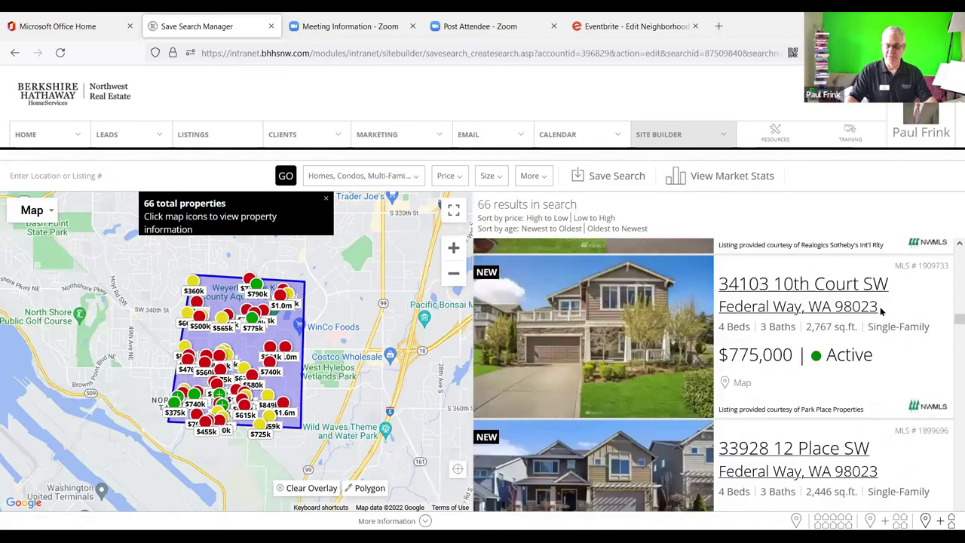
scroll(880, 312, up, 5)
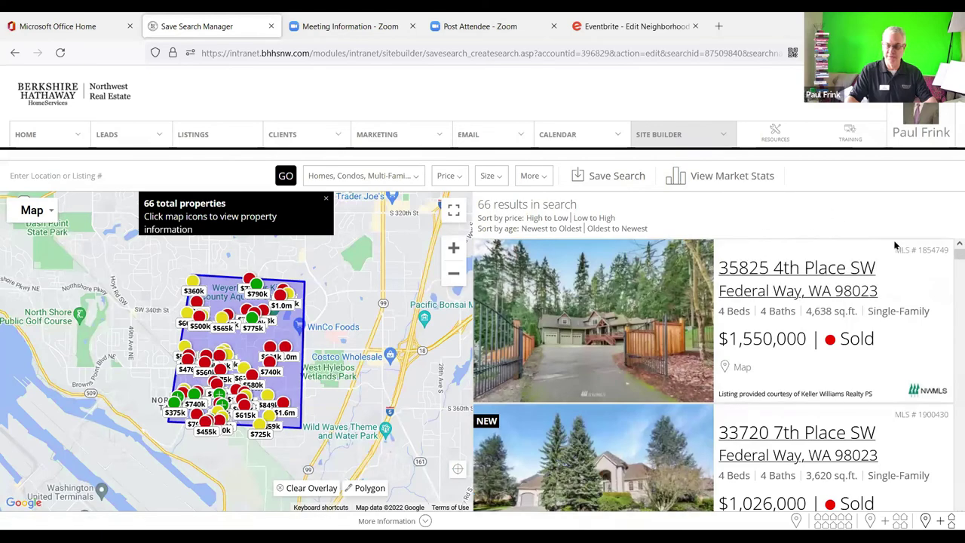
drag(951, 258, 951, 226)
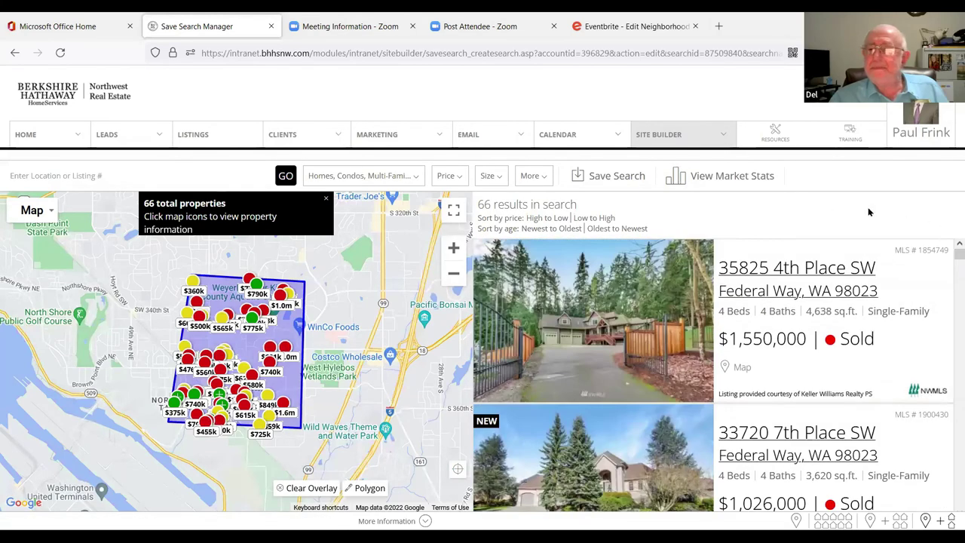
scroll(418, 285, down, 1)
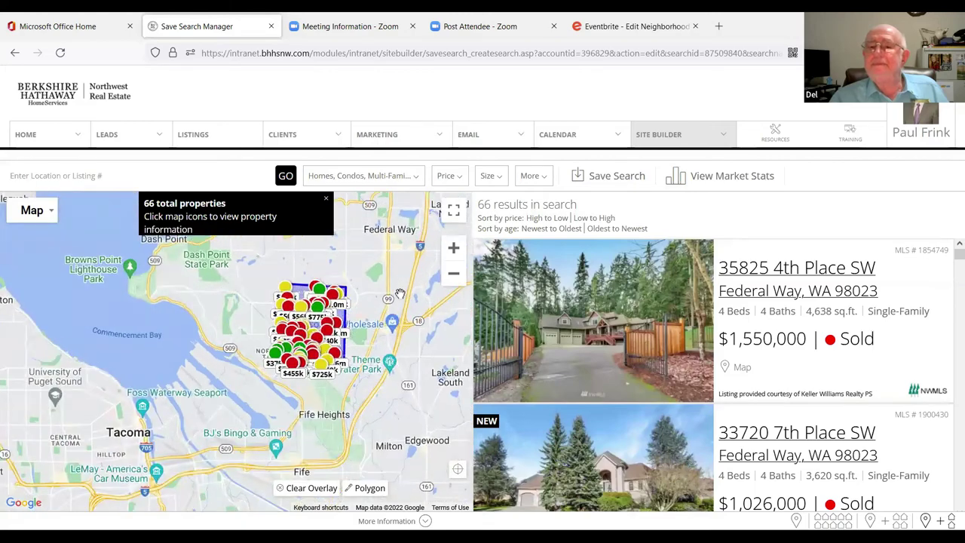
scroll(418, 284, up, 1)
click(702, 175)
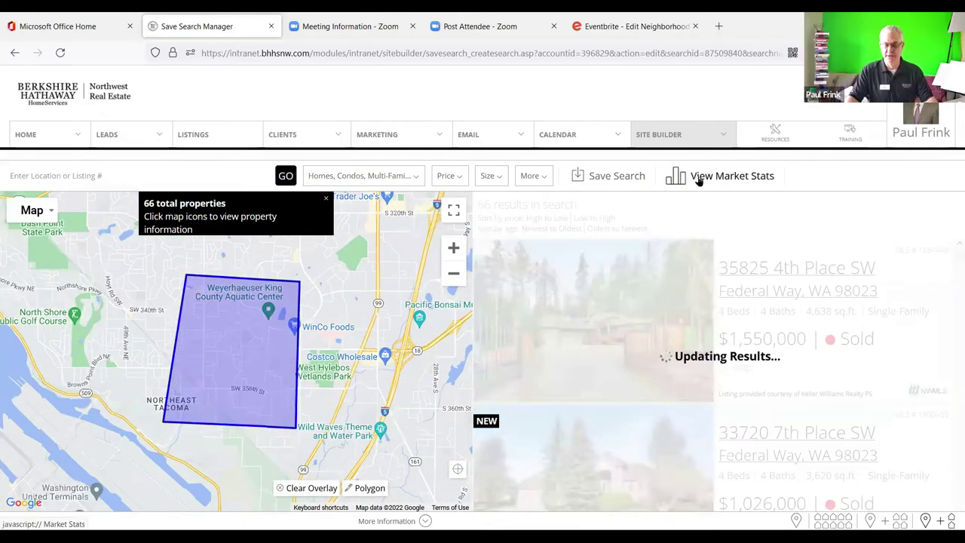
Save the refined search over FW TEST 100, then go to the Saved Search Manager
click(601, 181)
click(442, 272)
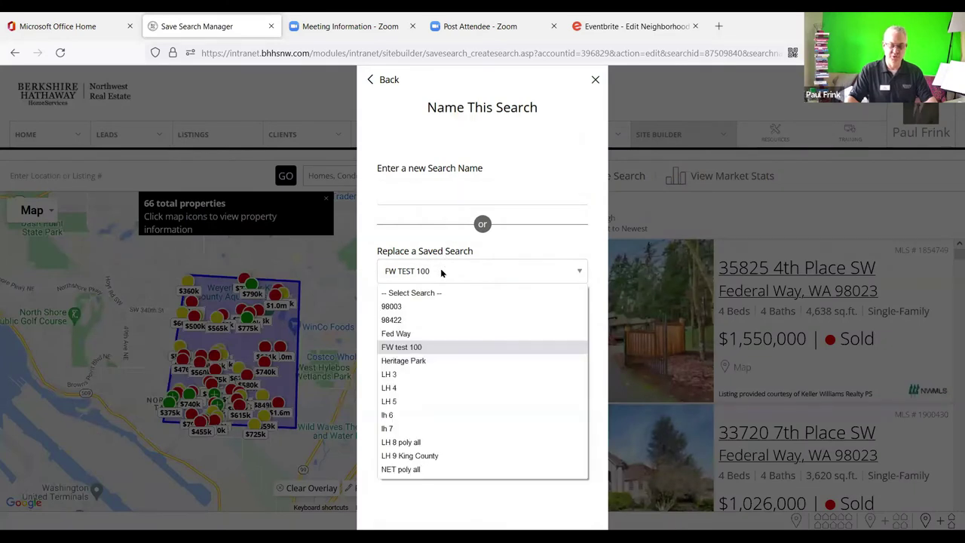
click(471, 330)
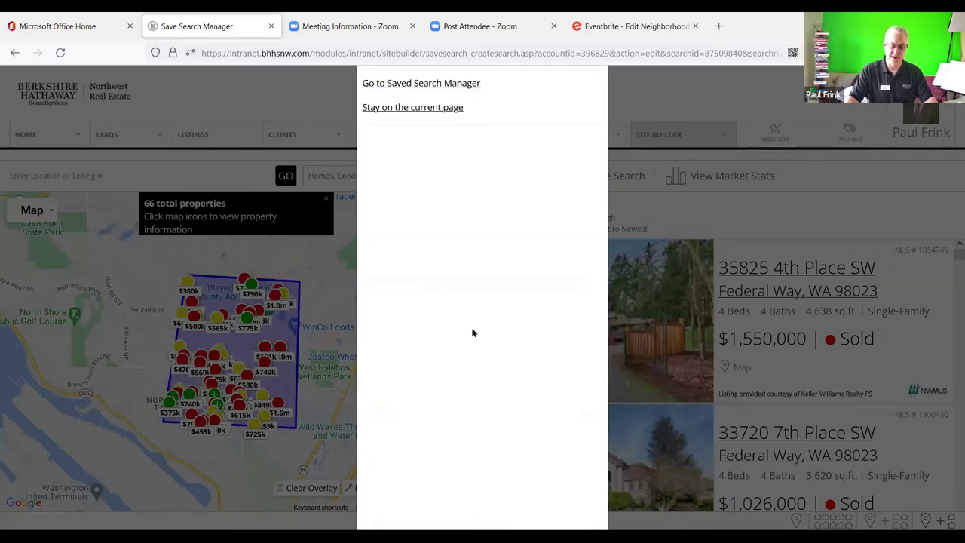
click(394, 85)
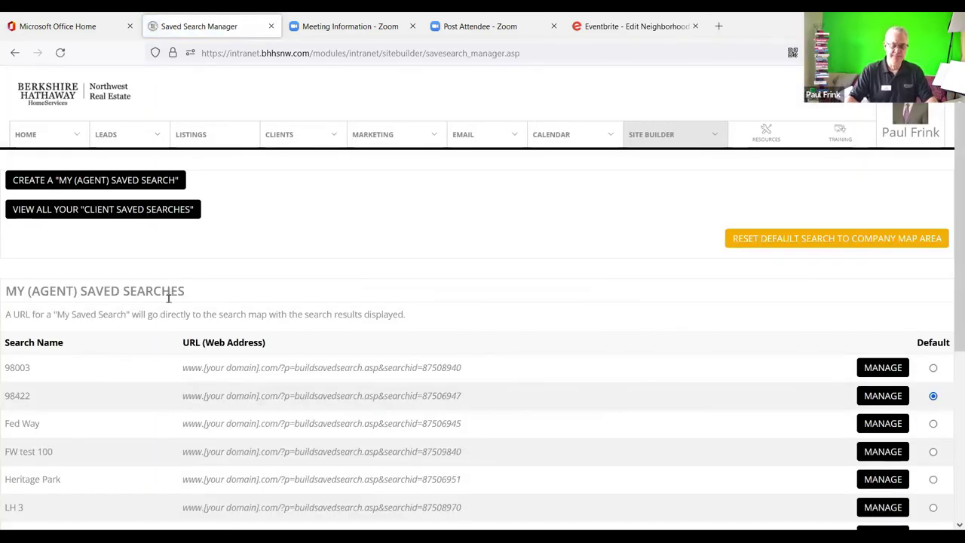
On the live website, check that FW TEST 100 shows 6 for sale and 39 sold, then close it
mouse_move(661, 189)
click(651, 295)
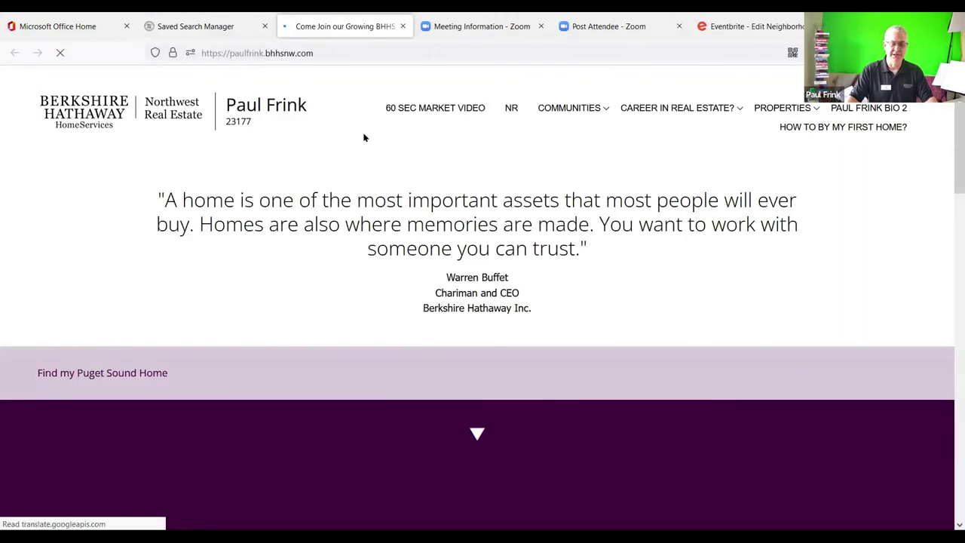
mouse_move(554, 108)
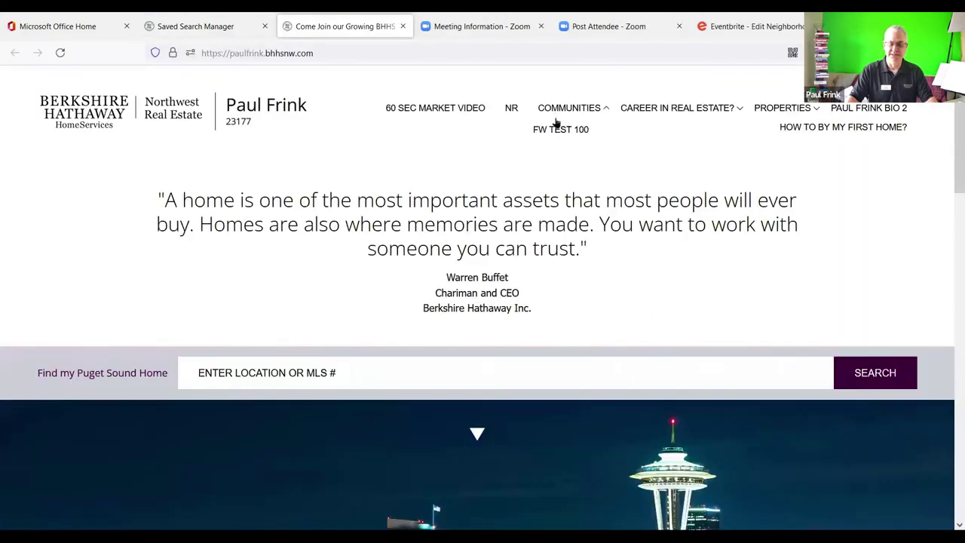
click(552, 130)
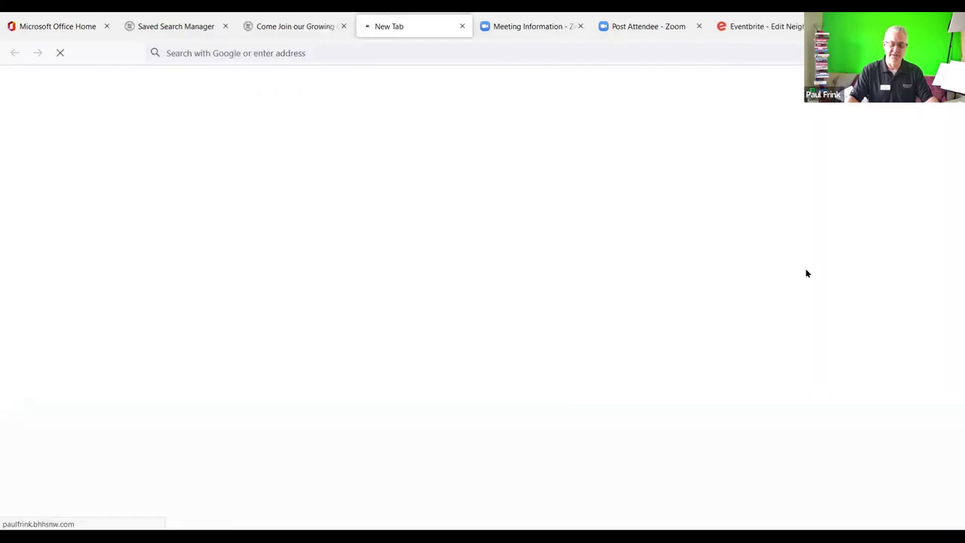
scroll(806, 273, down, 5)
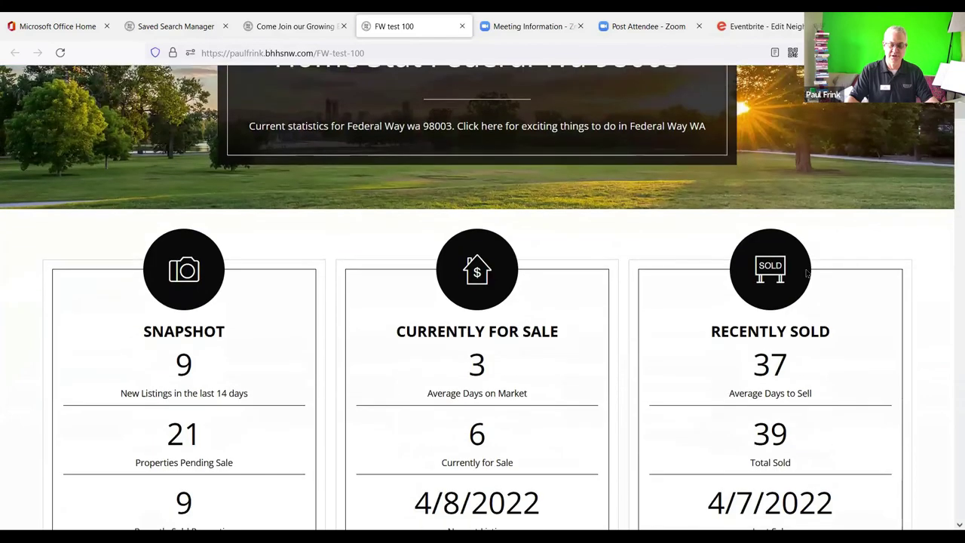
scroll(806, 273, down, 1)
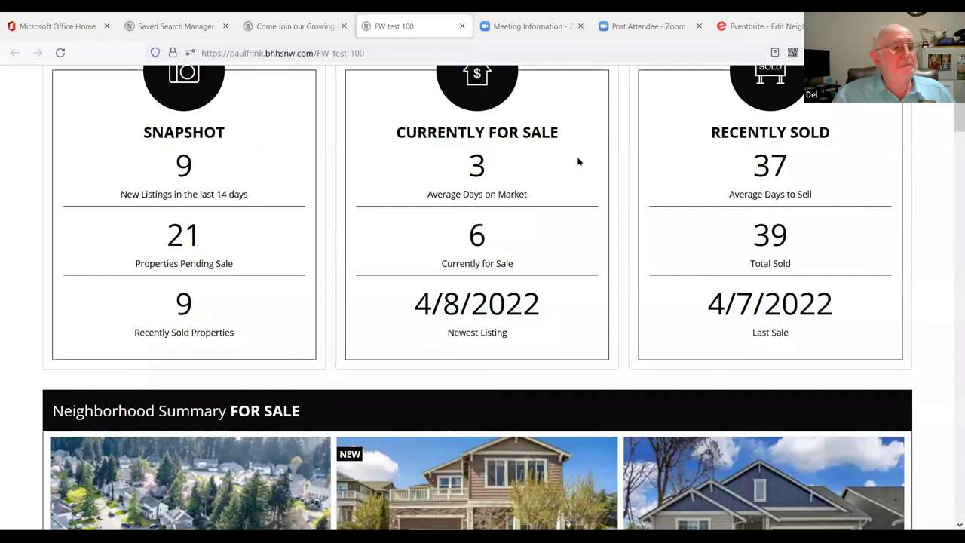
click(464, 27)
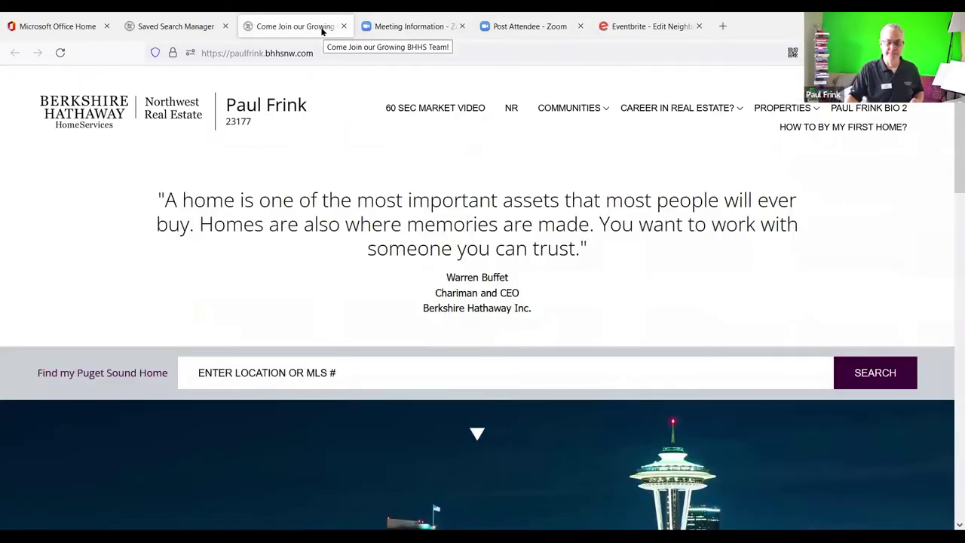
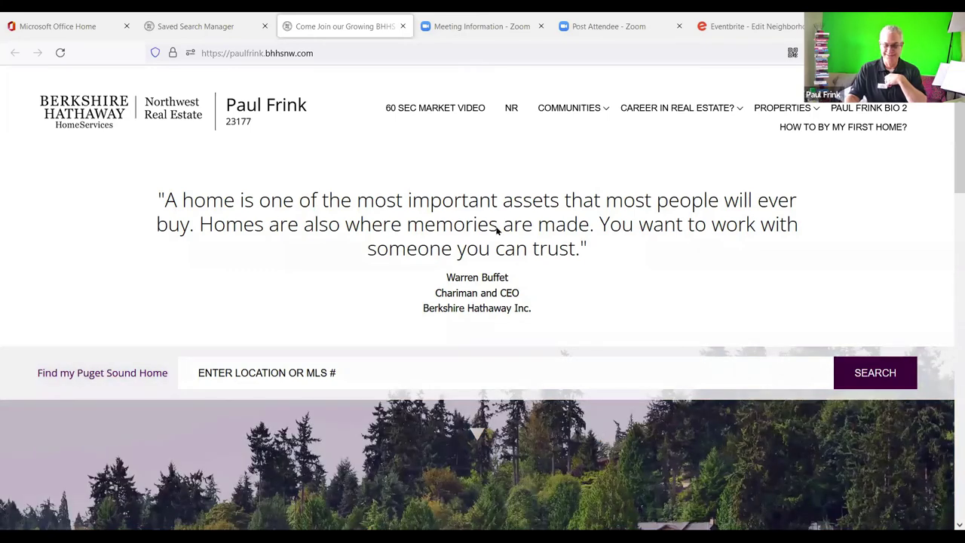
Load the other agent's BHHS website by replacing the agent subdomain in the address
scroll(526, 309, down, 10)
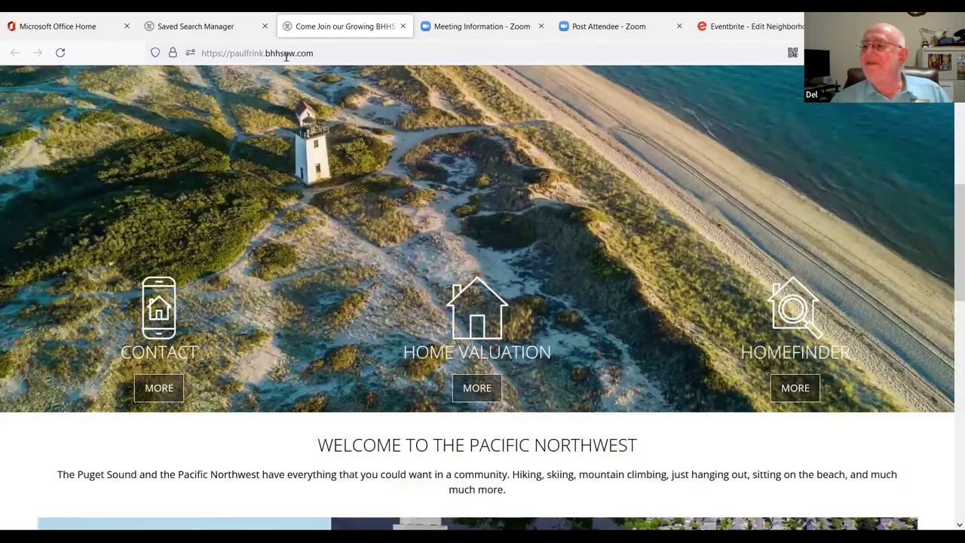
click(286, 53)
click(263, 53)
double_click(245, 52)
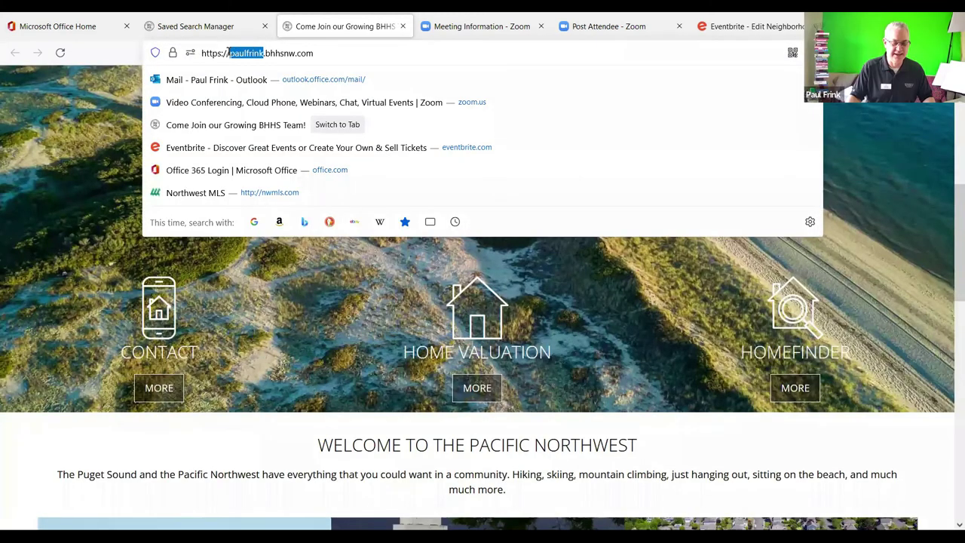
text(mot)
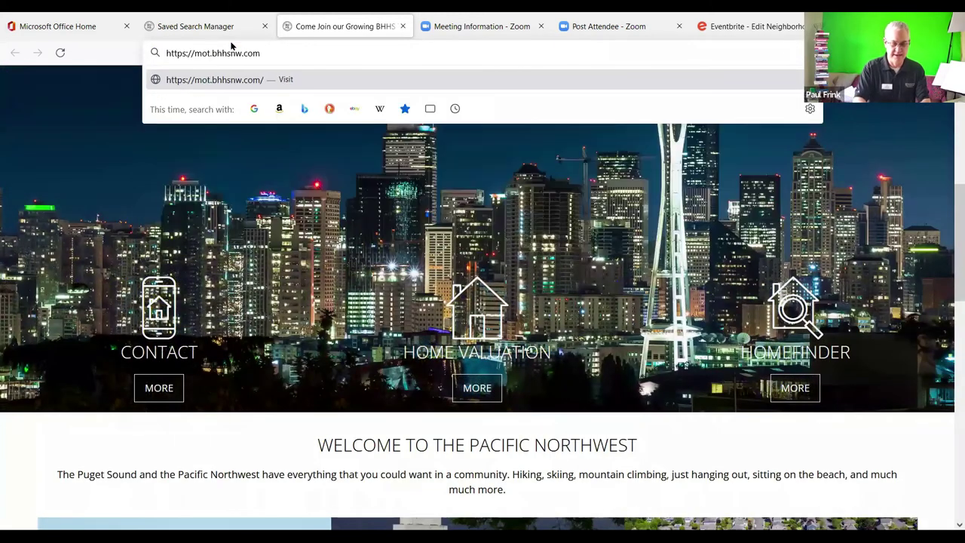
text(oko)
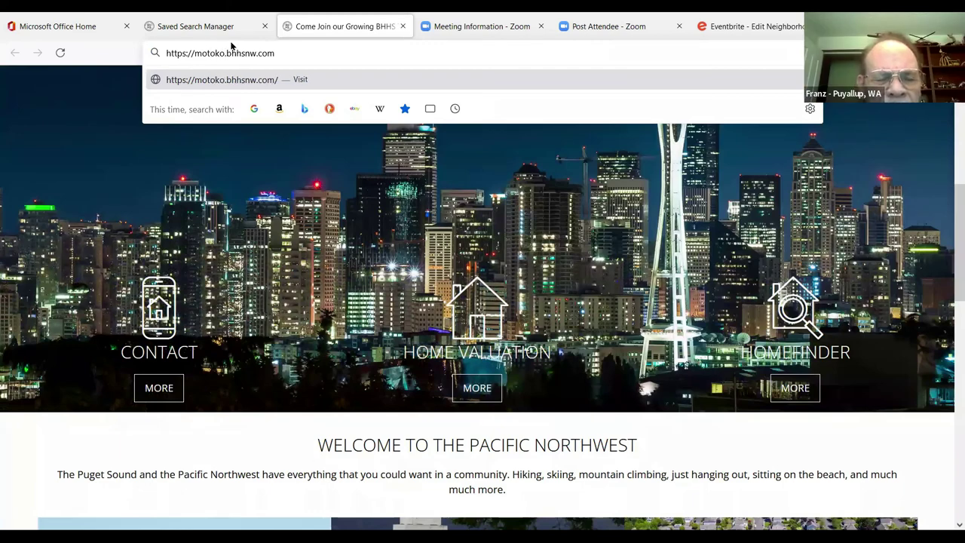
text(haney)
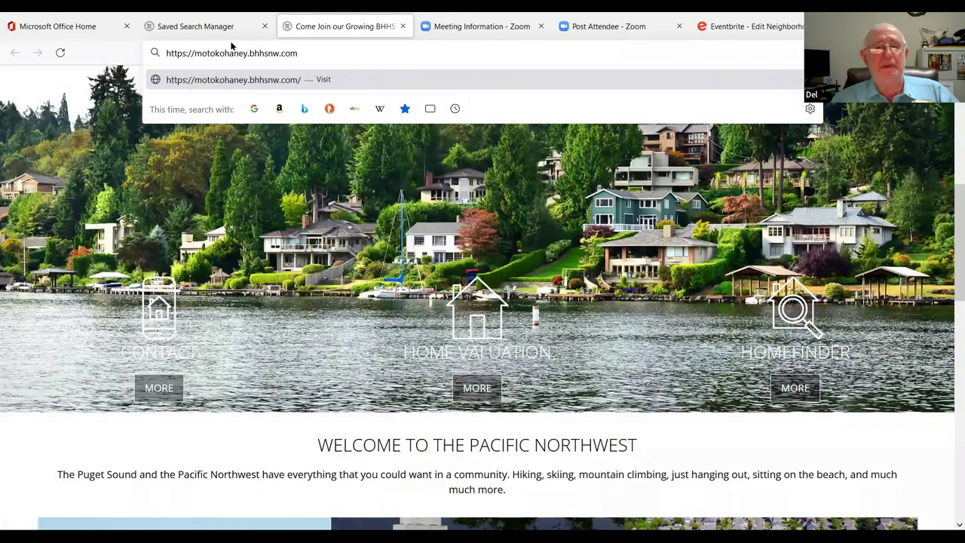
key(Return)
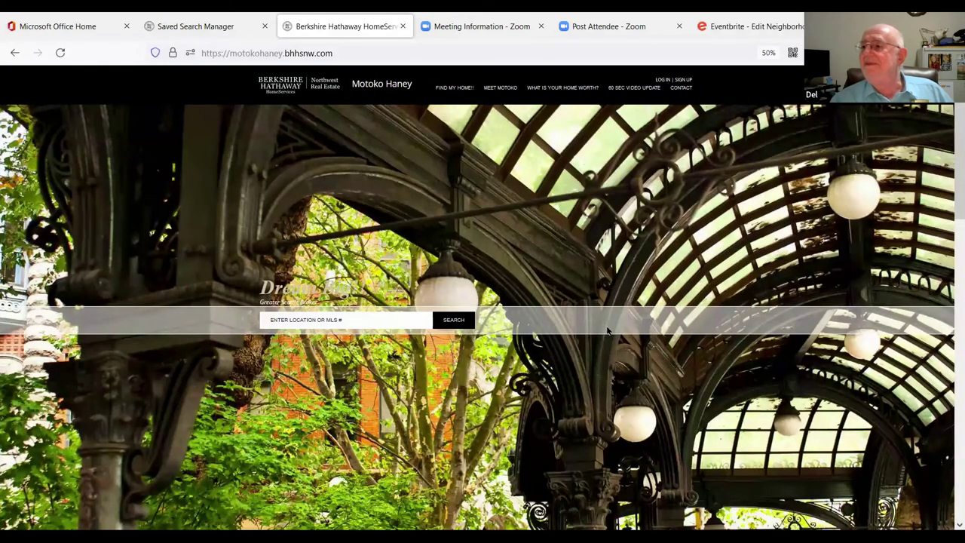
Set the page zoom to 80% and open the Shoreline, Washington community report from Our Communities
key(ctrl+plus)
key(ctrl+plus)
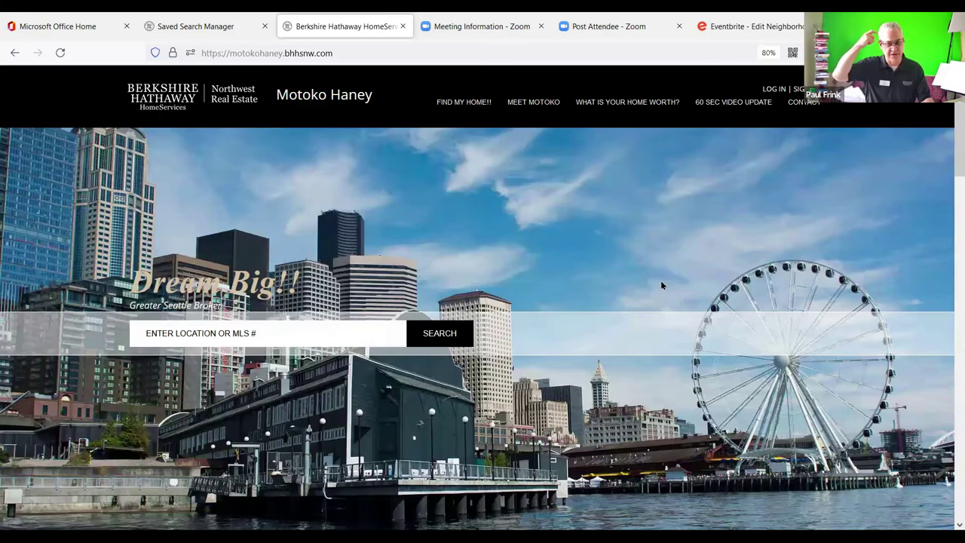
scroll(650, 294, down, 4)
scroll(650, 295, down, 6)
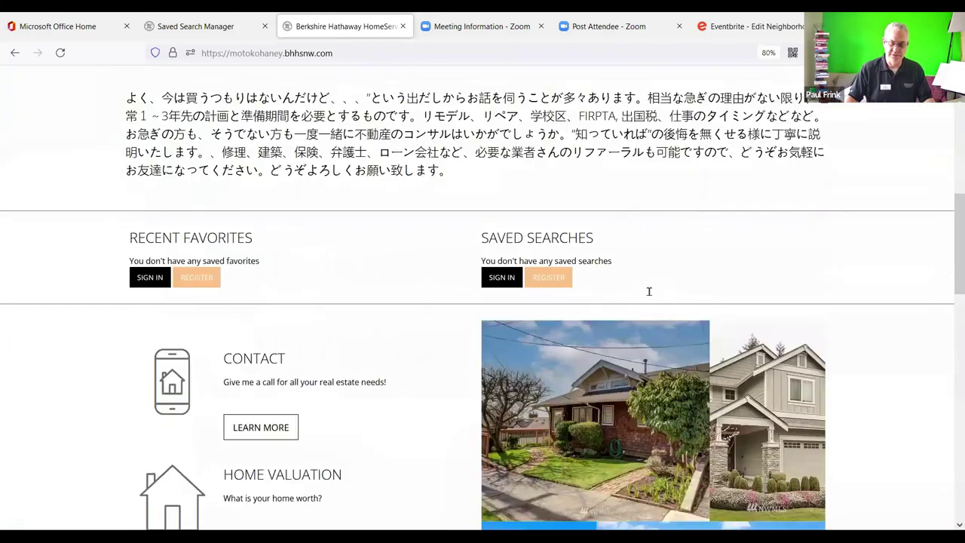
scroll(589, 324, down, 5)
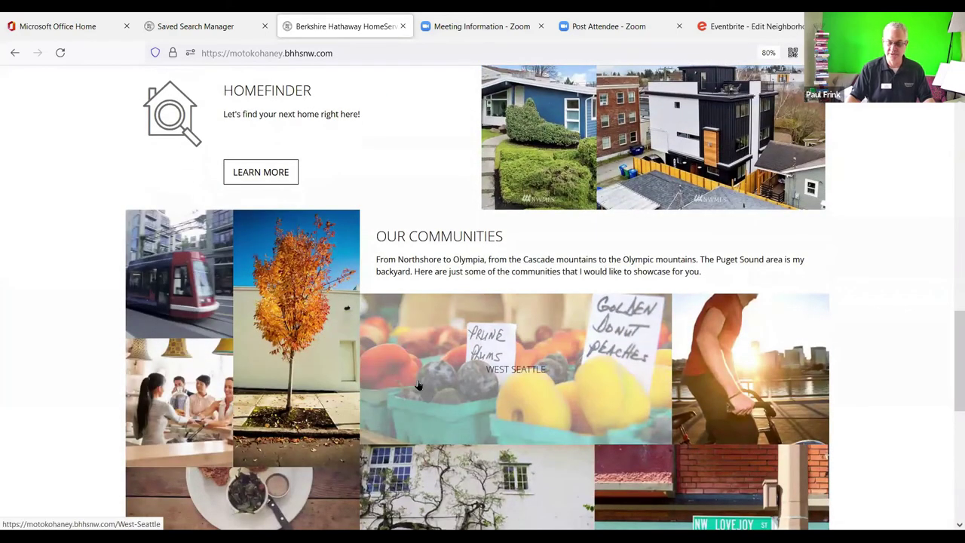
scroll(417, 386, down, 2)
scroll(421, 389, down, 1)
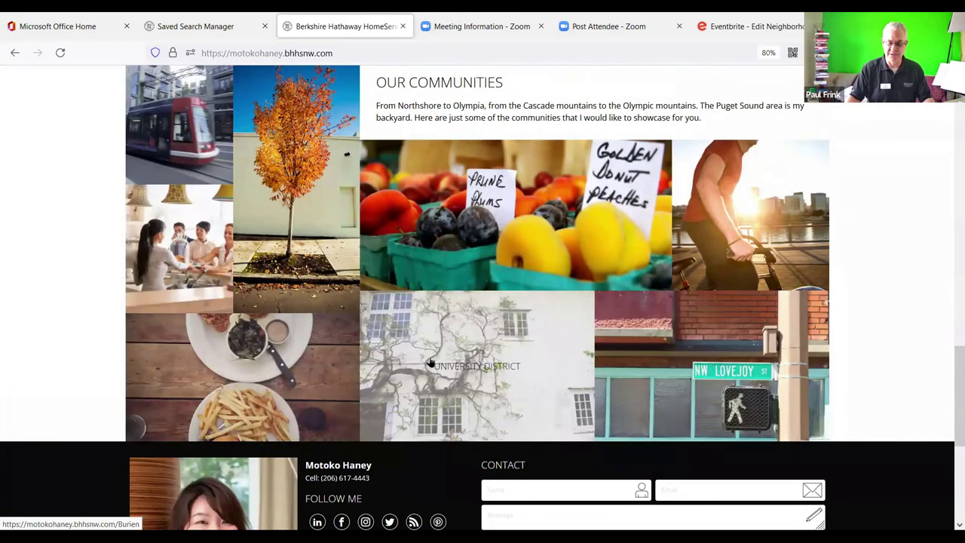
click(257, 362)
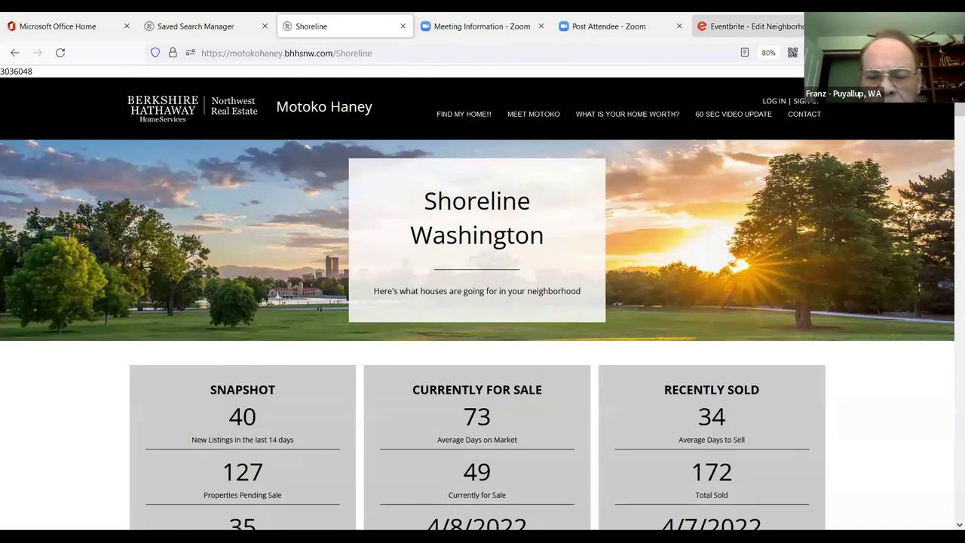
key(ctrl+t)
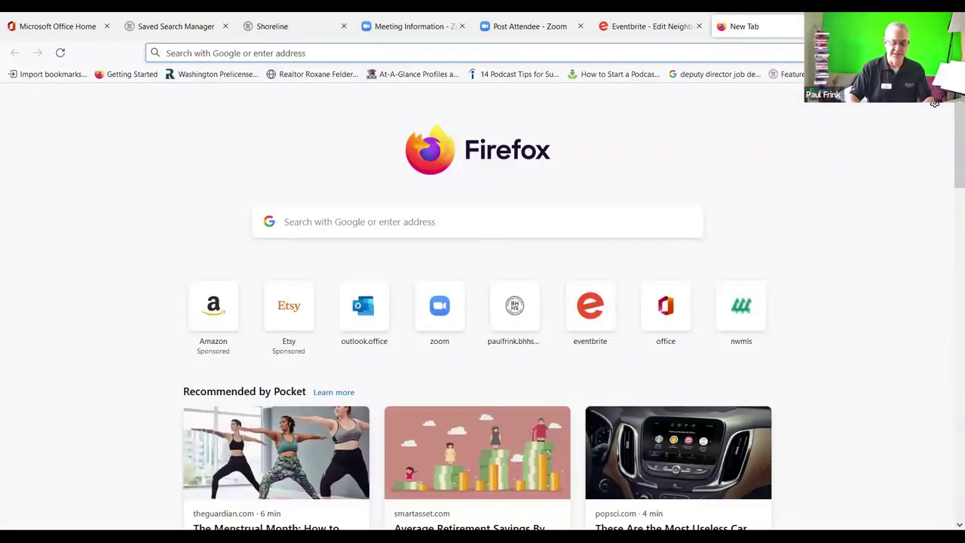
text(you)
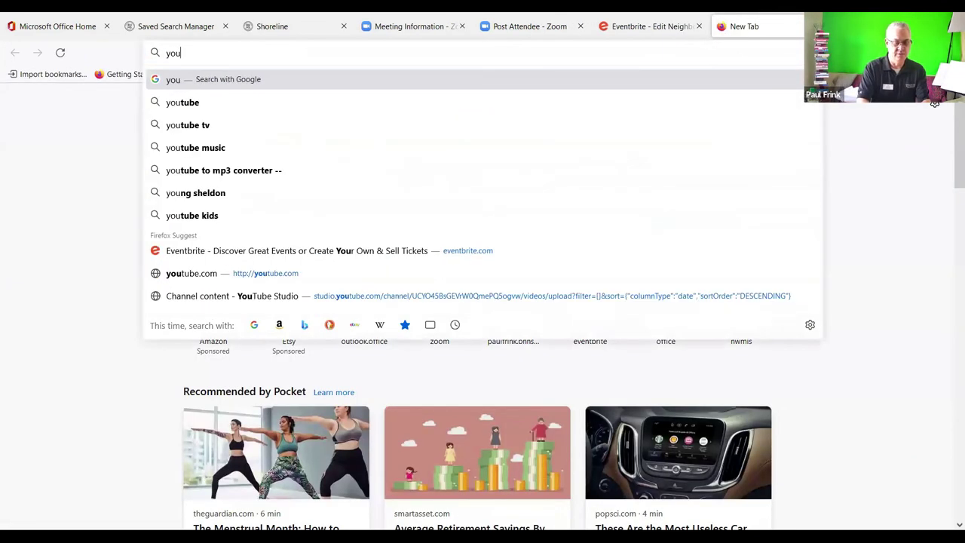
text(tube.com/bhh)
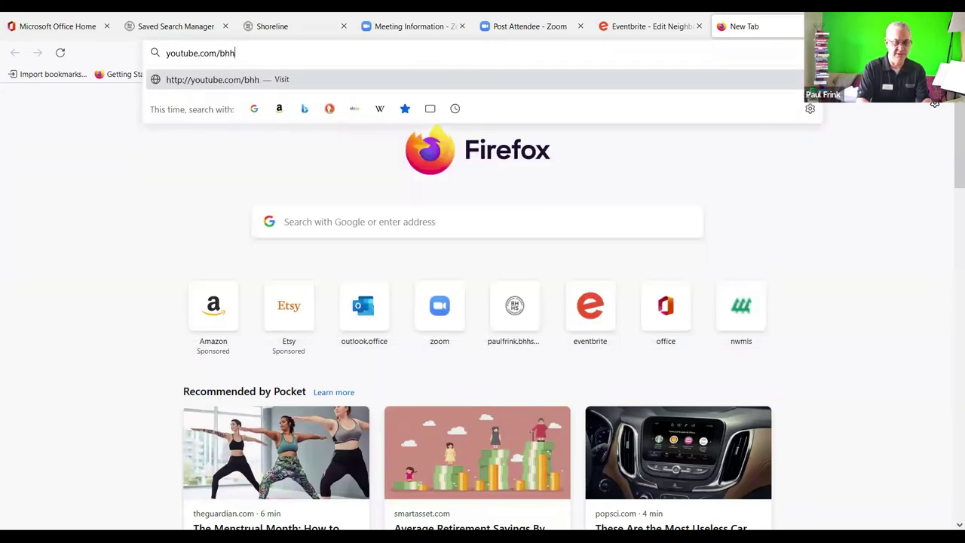
text(snwre)
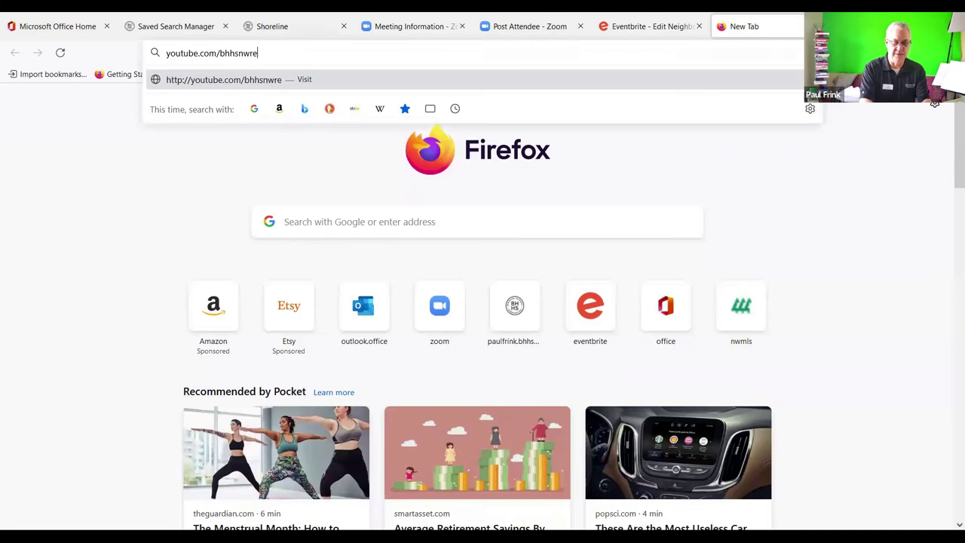
key(Return)
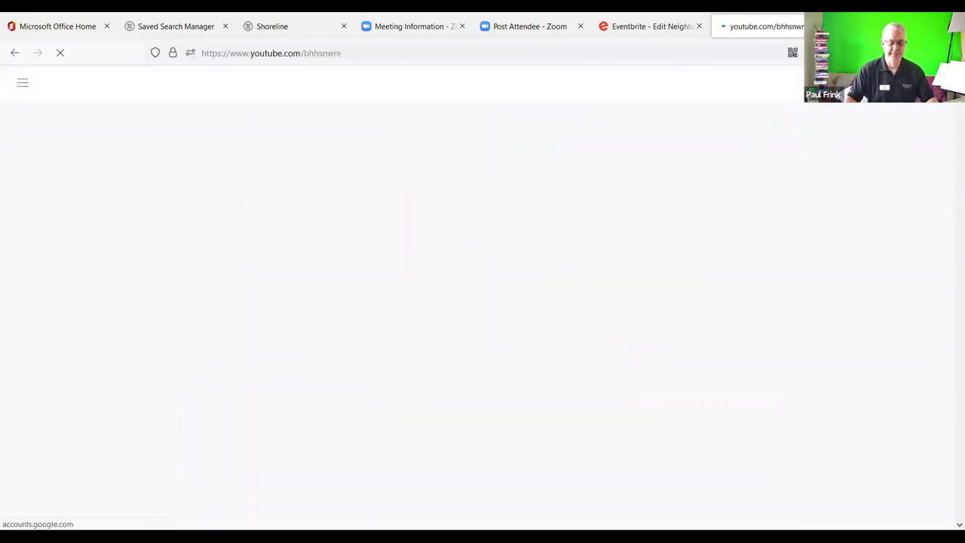
drag(352, 54, 218, 54)
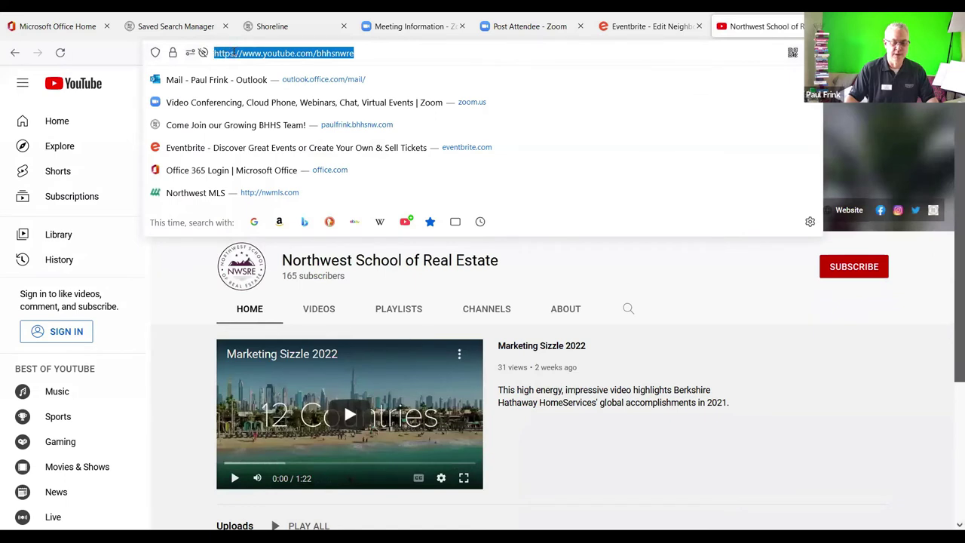
right_click(236, 52)
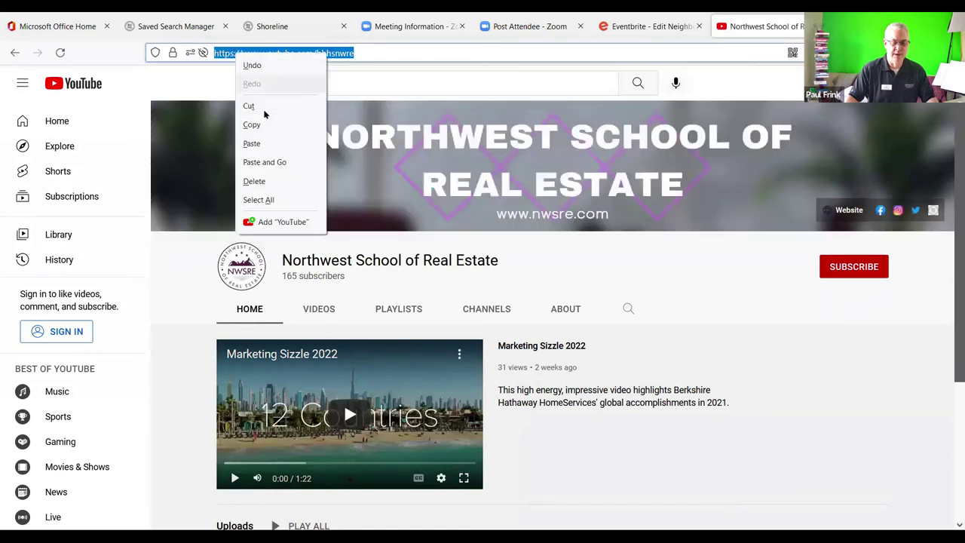
click(501, 473)
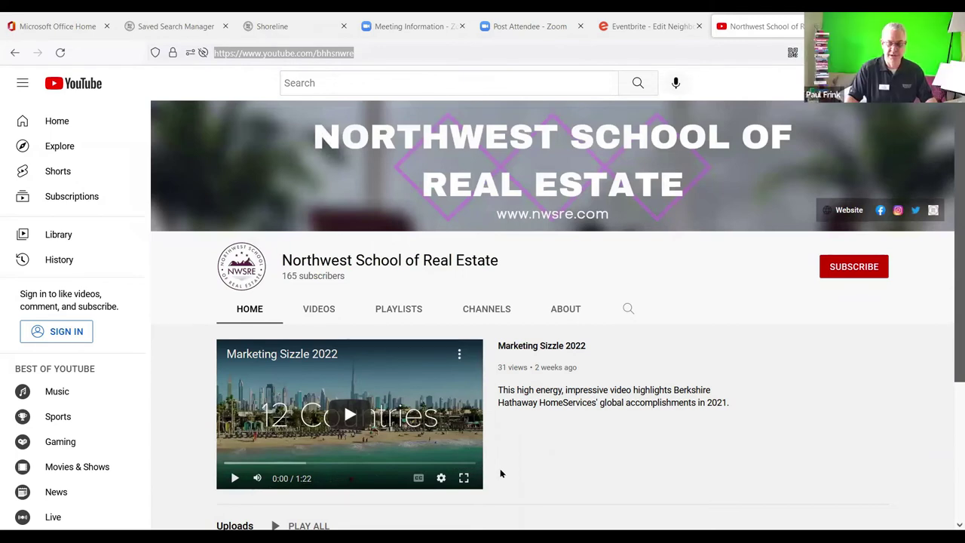
click(755, 321)
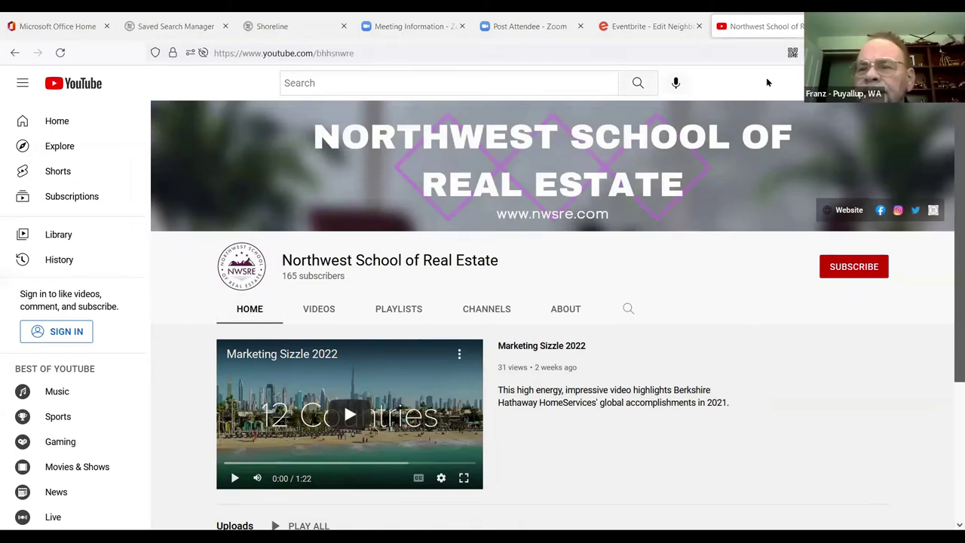
scroll(568, 334, down, 3)
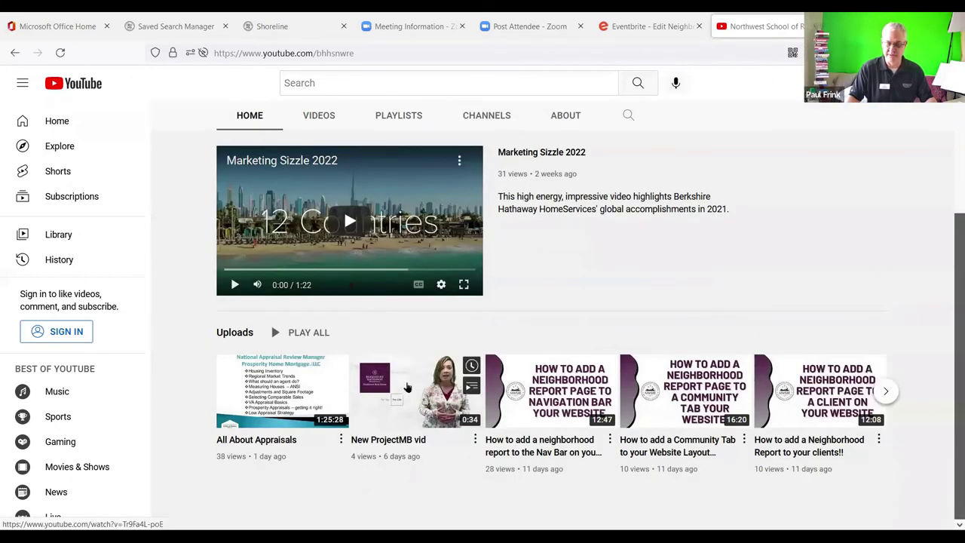
scroll(657, 303, up, 3)
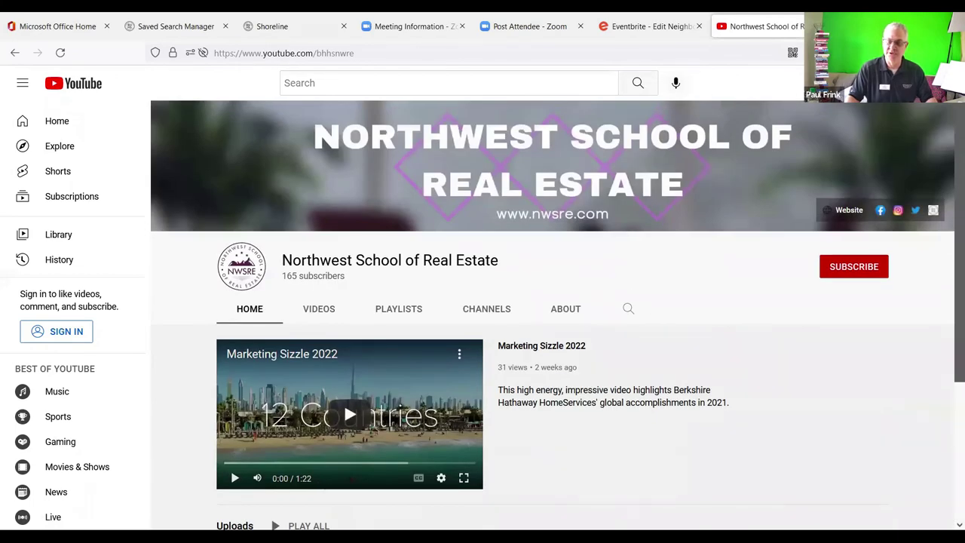
key(ctrl+w)
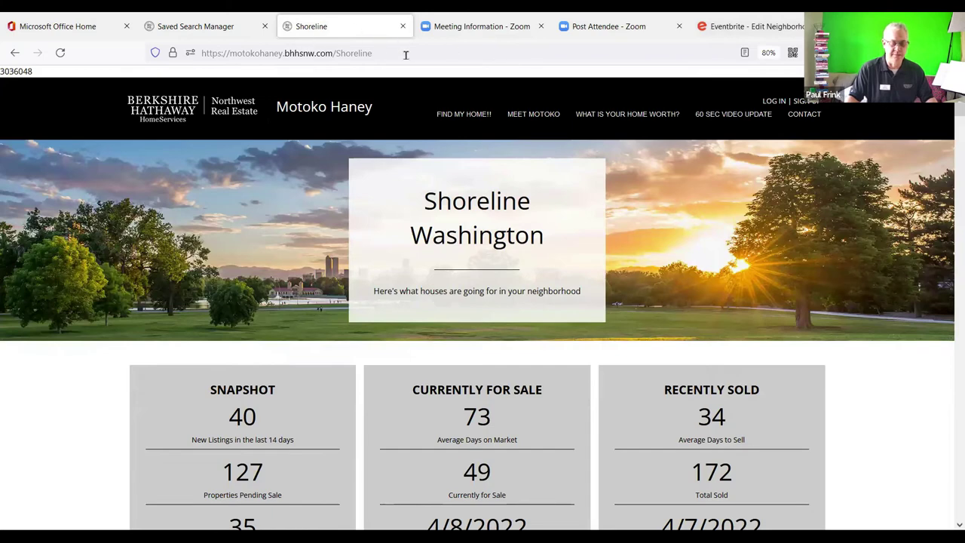
Replace the web address with the agent's site name to load their real estate website
double_click(366, 53)
key(ctrl+a)
text(aimee)
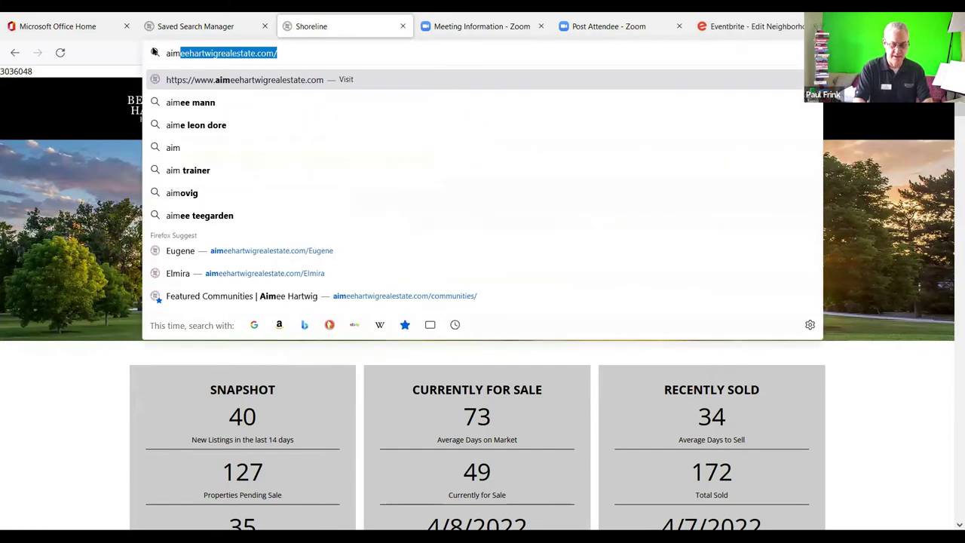
key(Return)
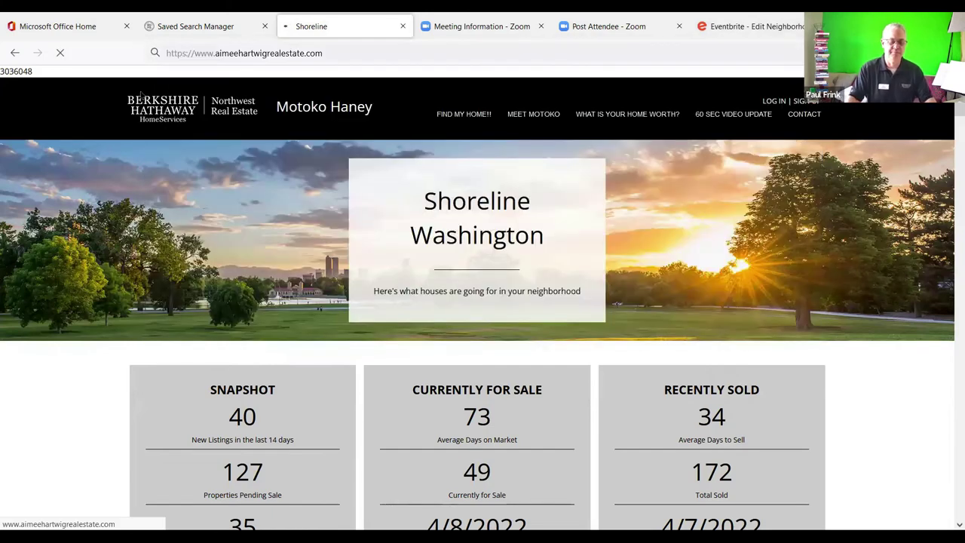
View the Junction City community page, then close its tab to reveal the Zoom meeting details
scroll(723, 282, down, 5)
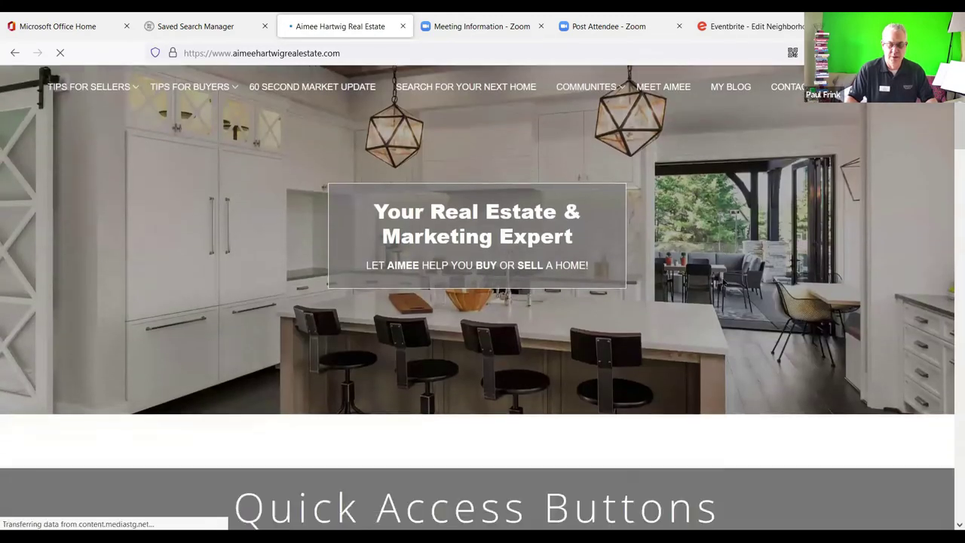
scroll(754, 292, down, 4)
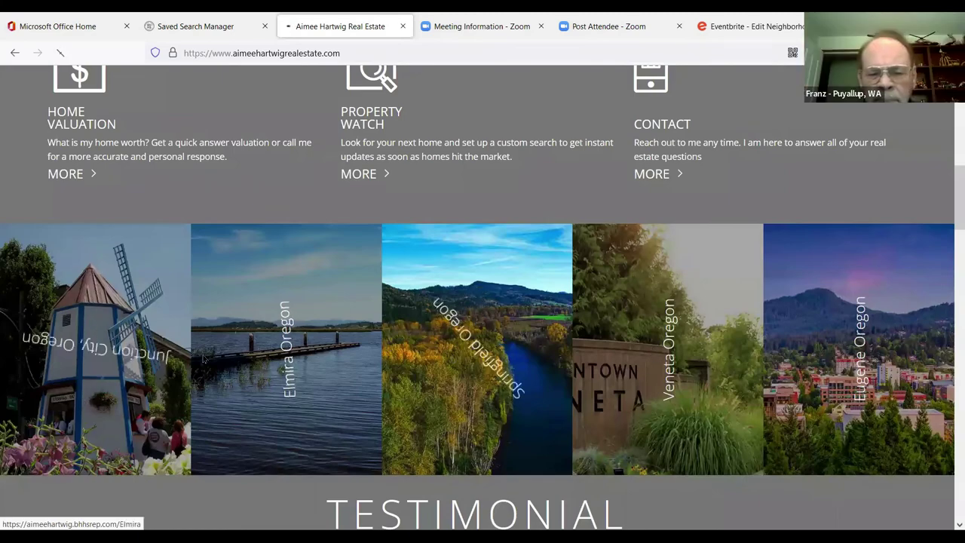
click(475, 347)
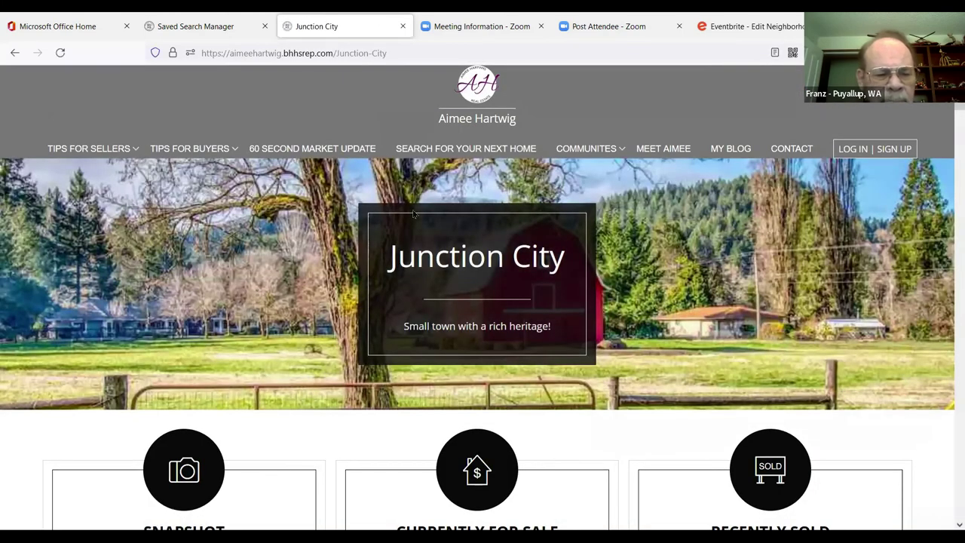
click(402, 27)
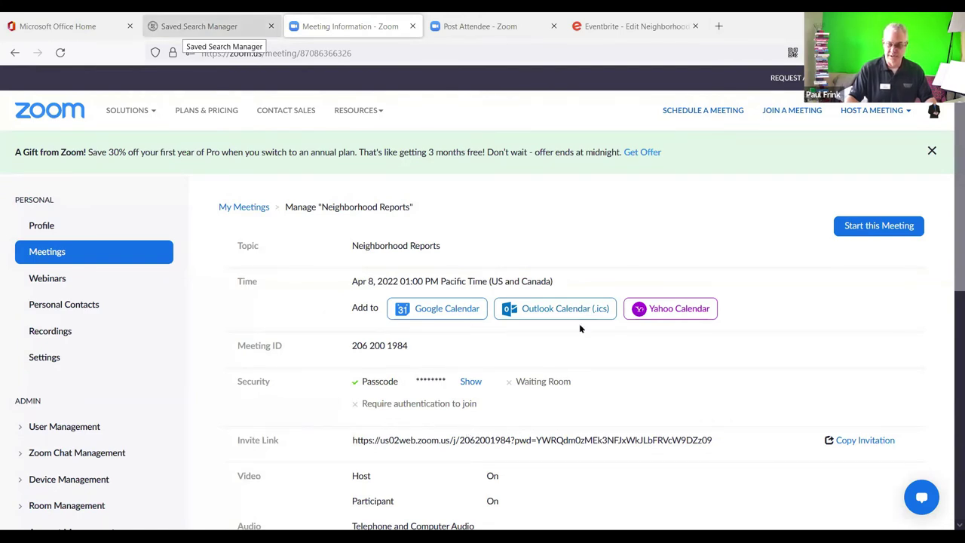
Back in the Saved Search Manager, start a new agent saved search via Site Builder > Search > Add
key(ctrl+shift+Tab)
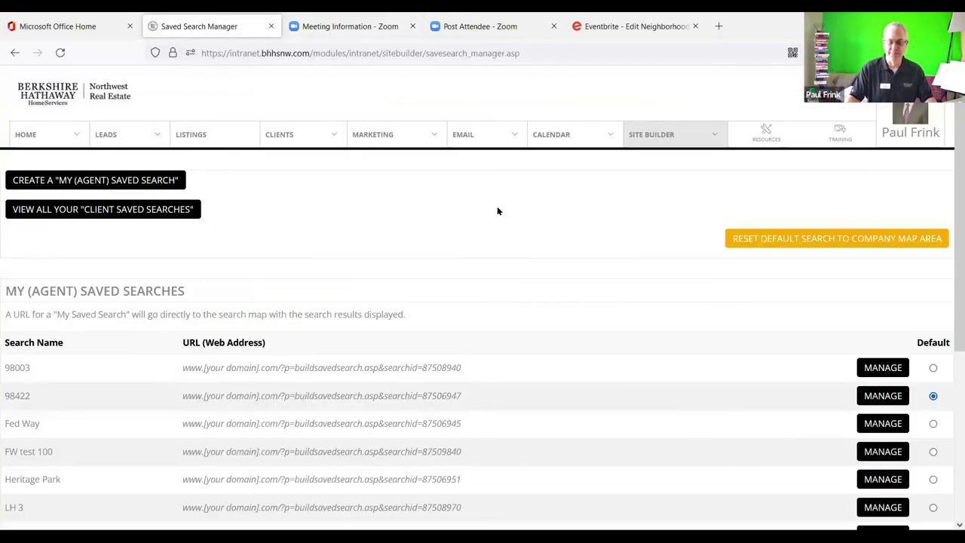
mouse_move(655, 141)
mouse_move(651, 188)
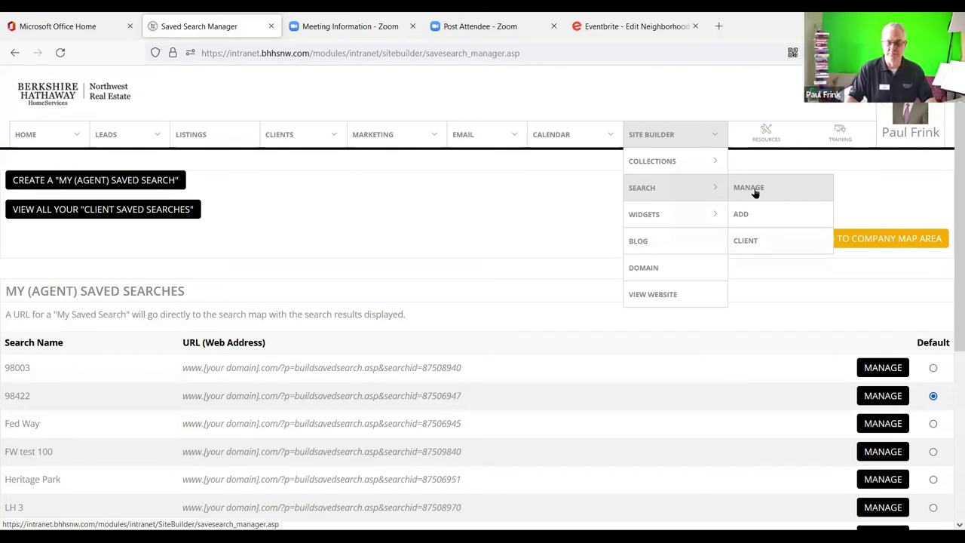
click(741, 216)
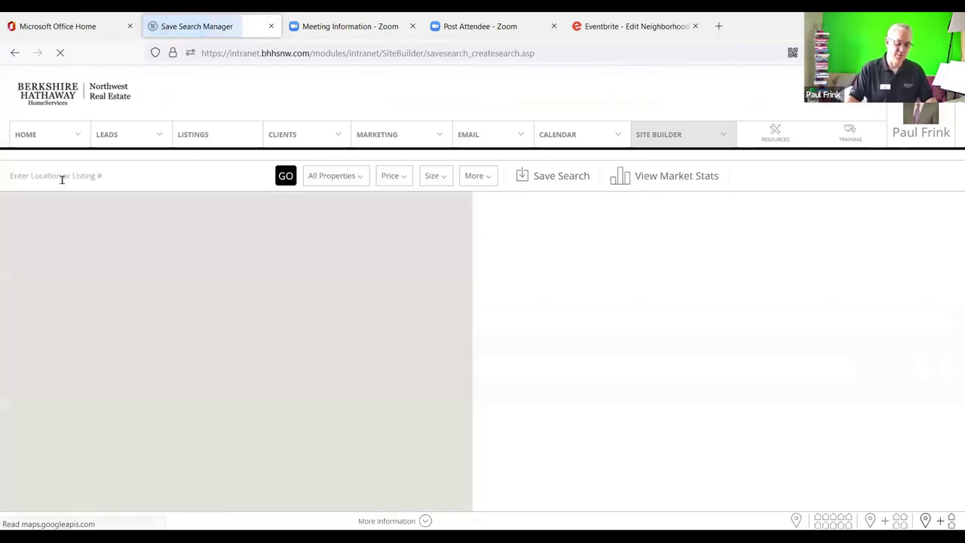
Search the location Sunriver, OR, returning 77 mapped listings, and zoom the map out one level
click(59, 175)
text(9842)
key(BackSpace)
key(BackSpace)
key(BackSpace)
key(BackSpace)
text(sunriver)
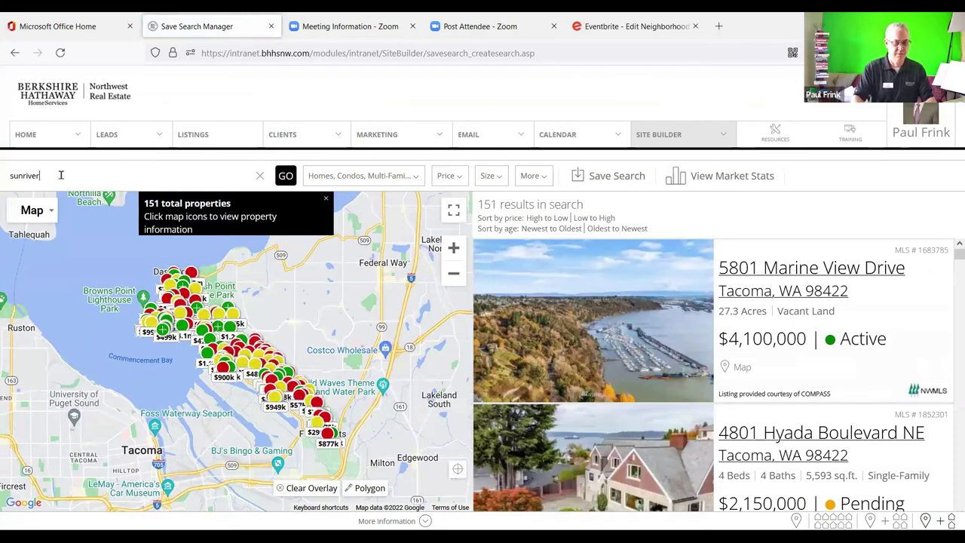
click(36, 208)
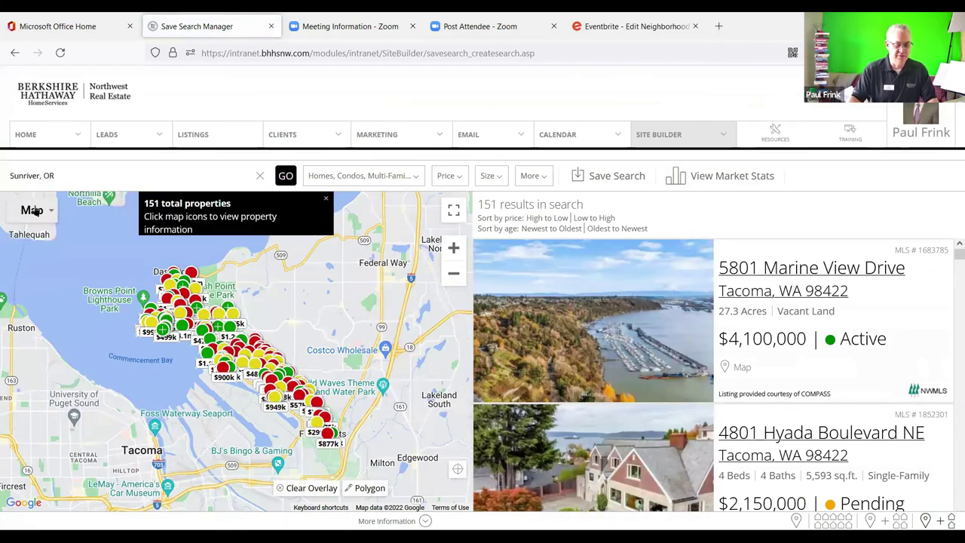
click(287, 176)
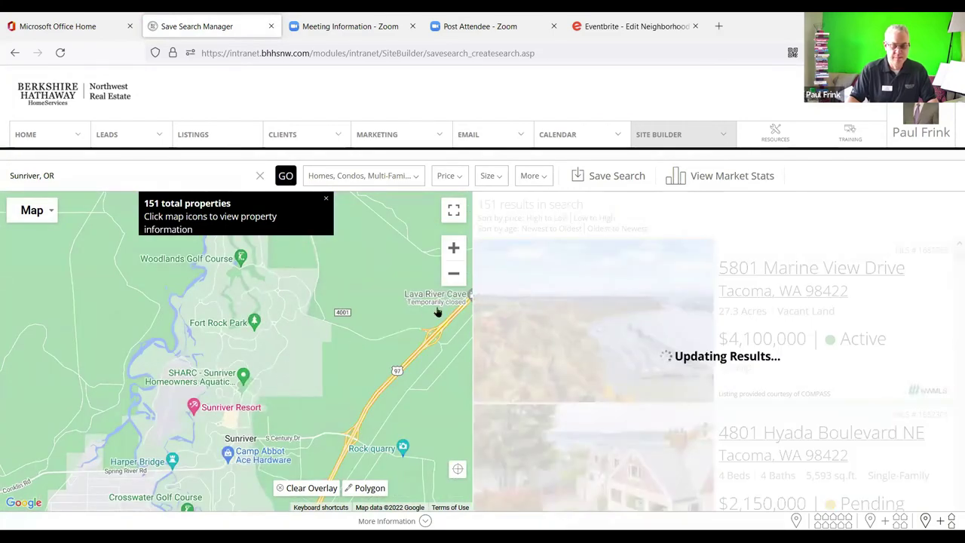
click(453, 273)
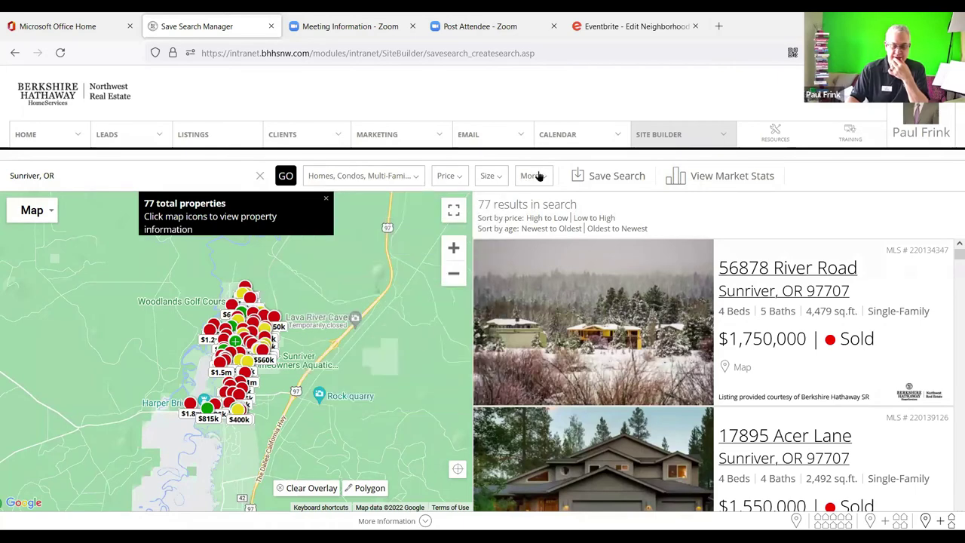
mouse_move(534, 179)
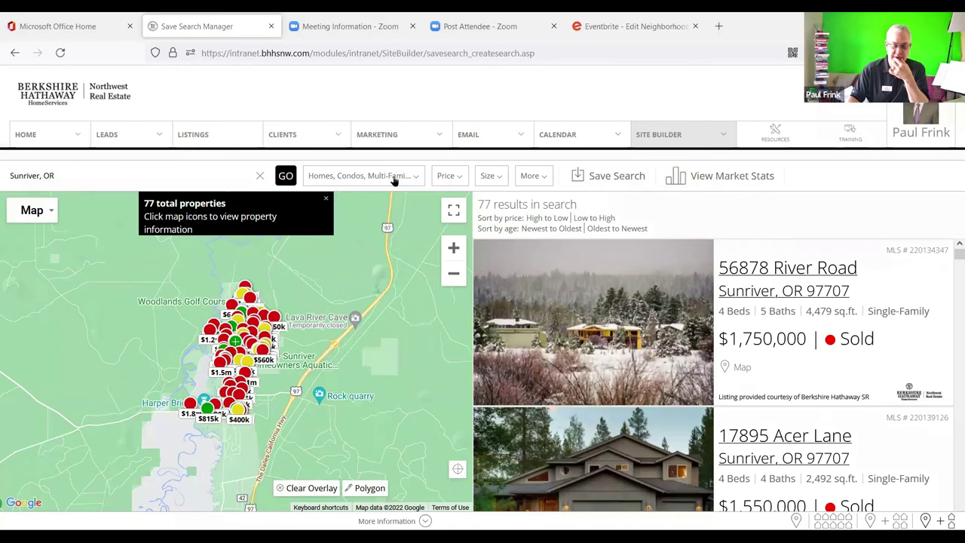
Limit the Homes, Condos listing status to active only by unchecking Pending and Sold
mouse_move(393, 181)
click(404, 255)
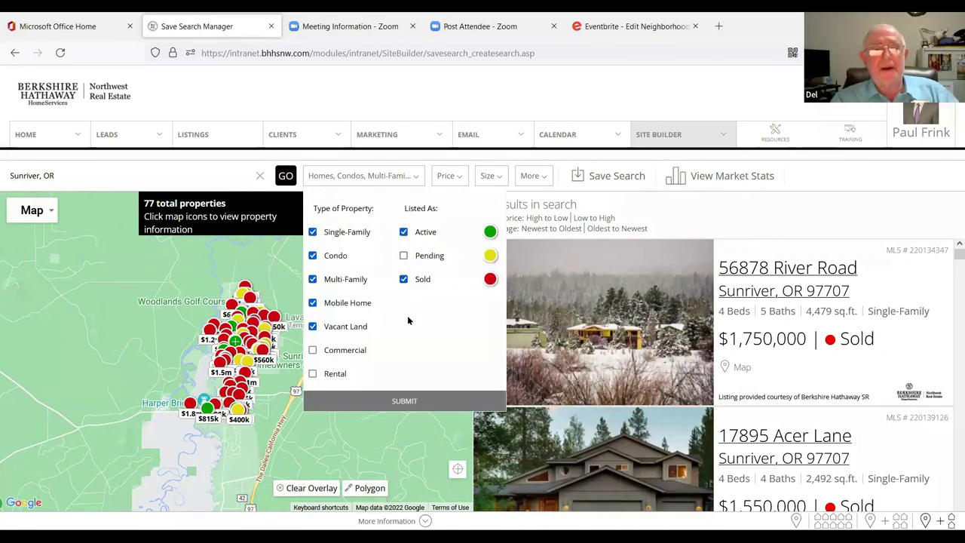
click(405, 400)
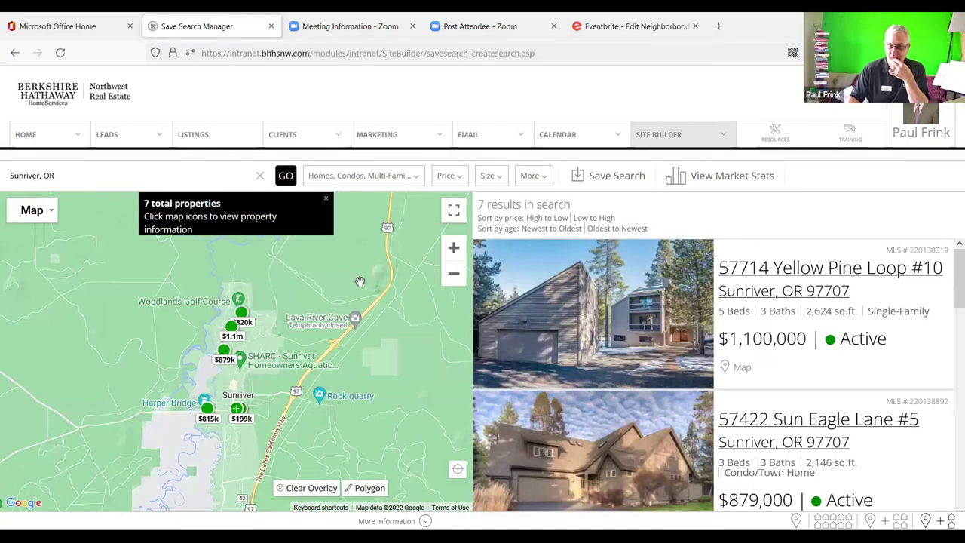
scroll(675, 309, down, 3)
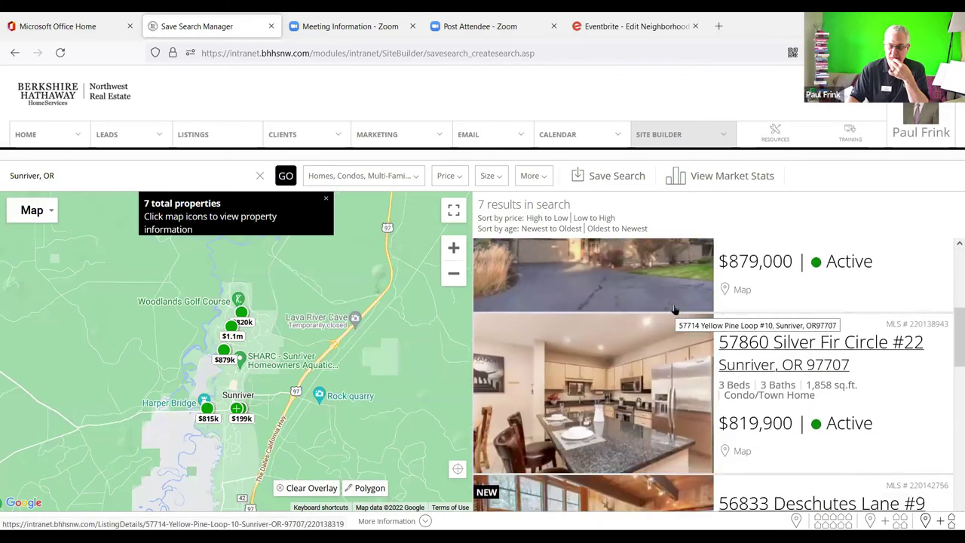
scroll(675, 309, down, 5)
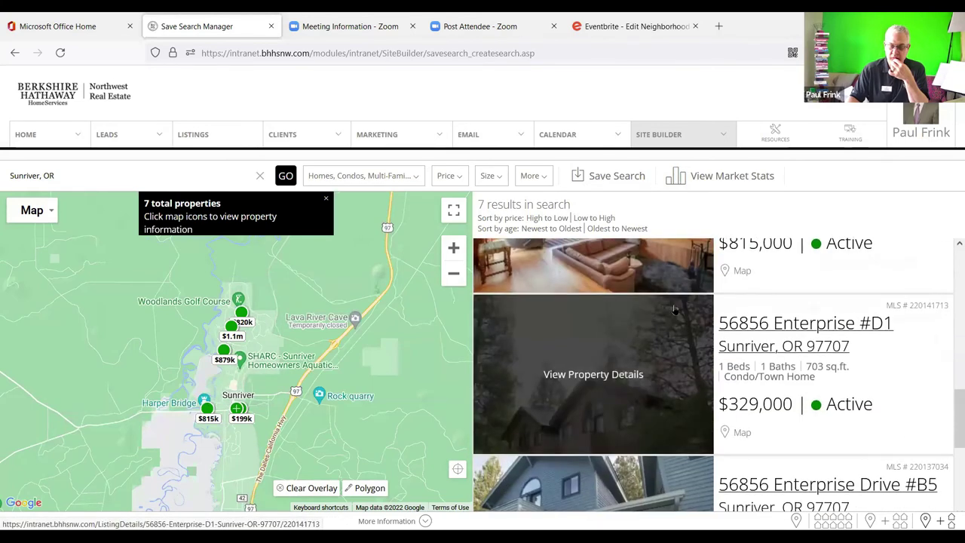
scroll(675, 309, down, 3)
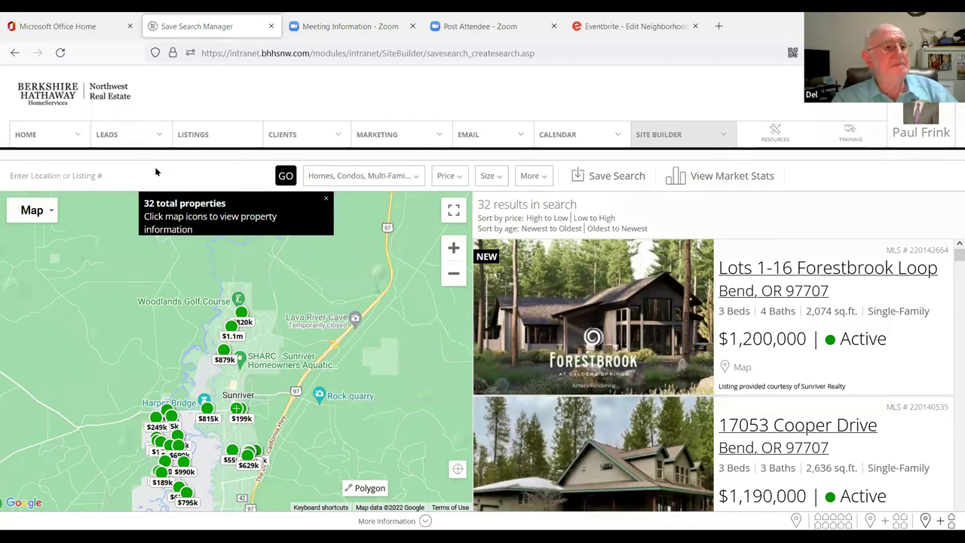
Search by zip code 97707 using the ZIP suggestion in the location box
click(132, 172)
text(97707)
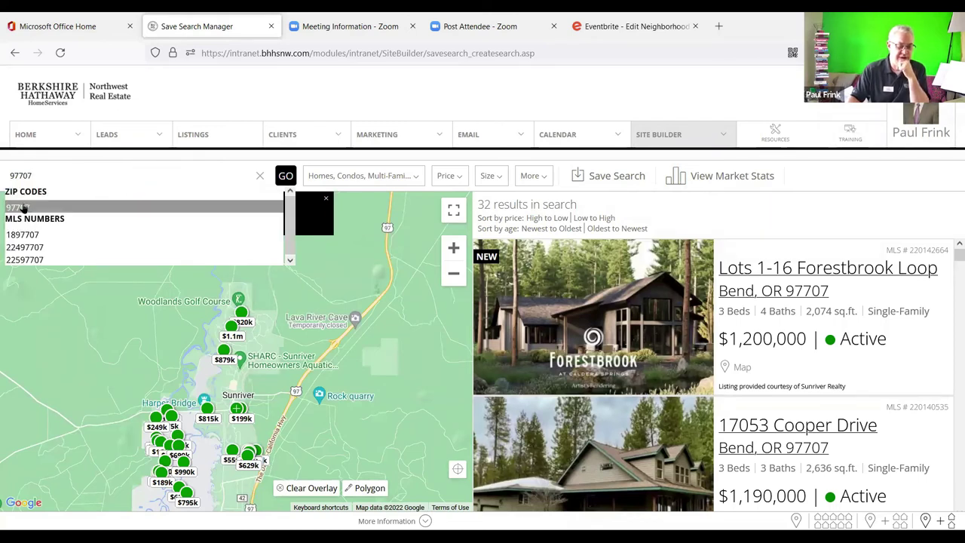
click(22, 207)
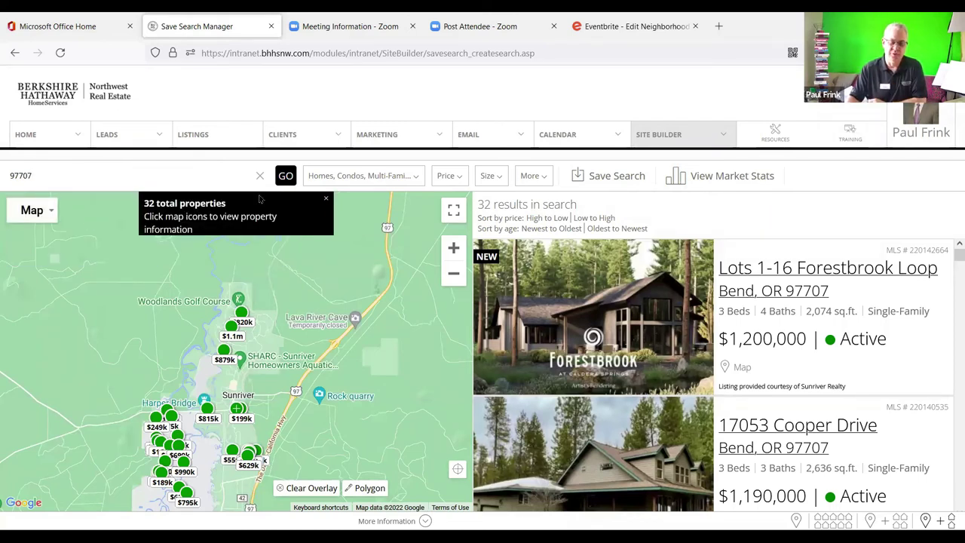
click(284, 181)
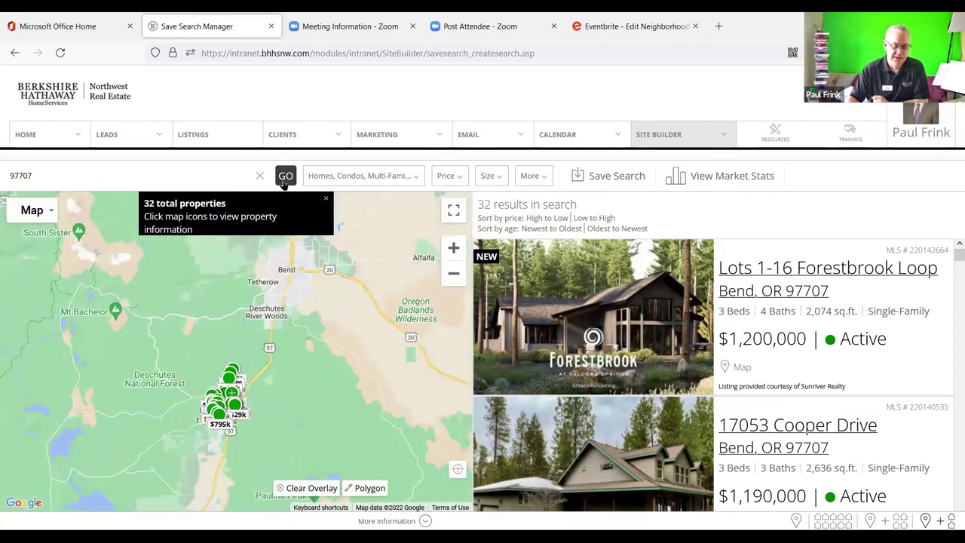